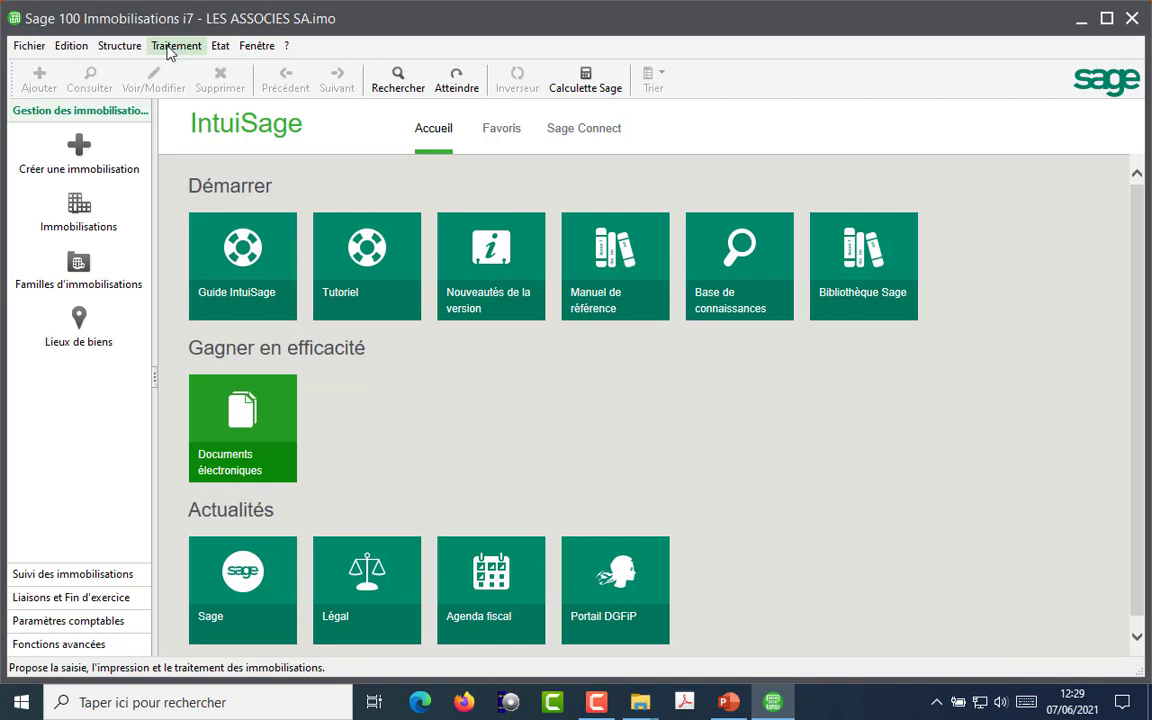
# Step: Create the new fiscal year running from 01012022 to 31122022
pyautogui.click(172, 46)
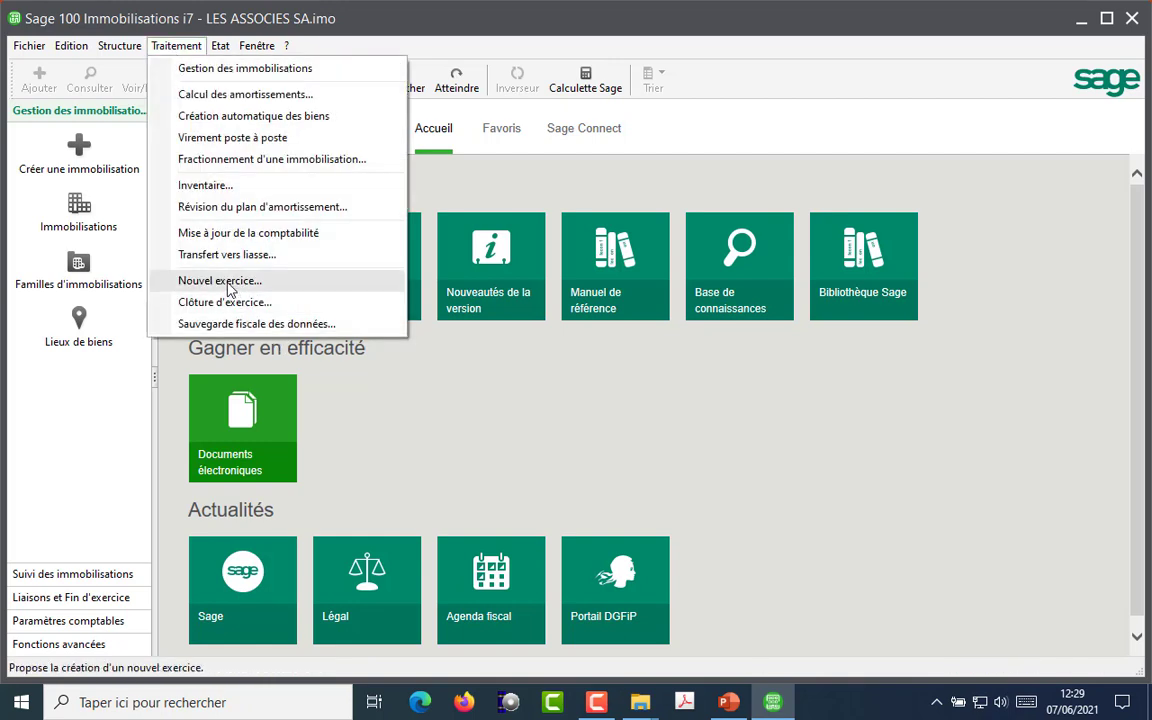
pyautogui.click(228, 284)
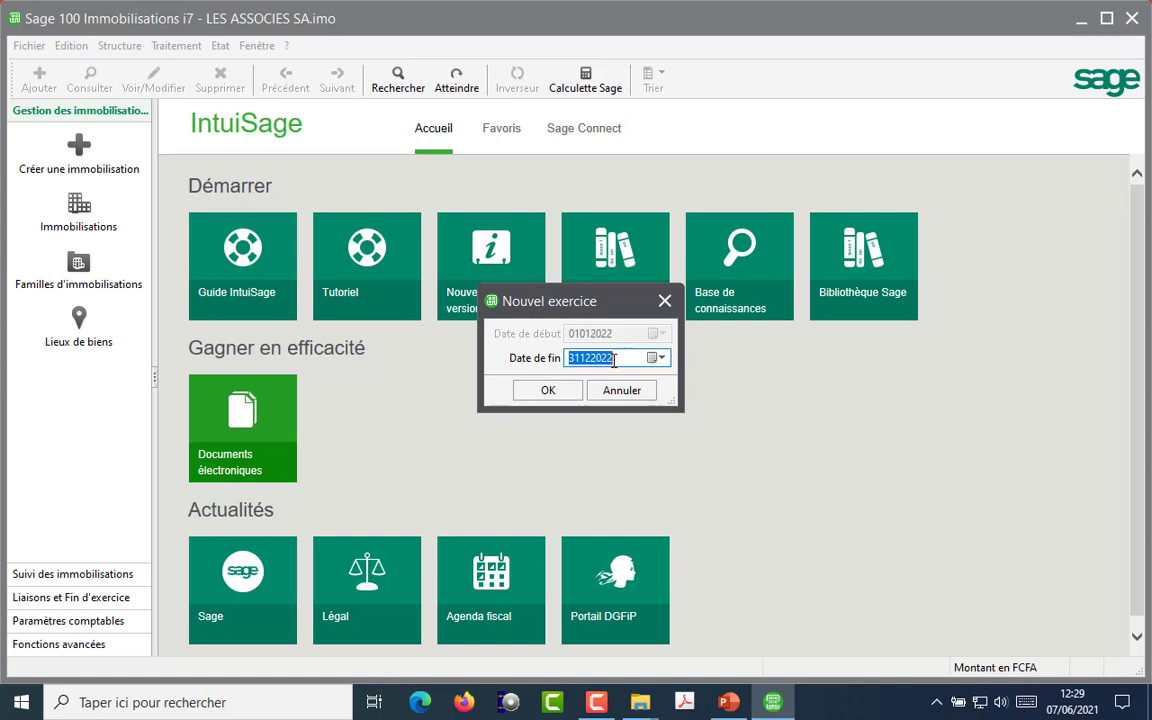
pyautogui.click(543, 391)
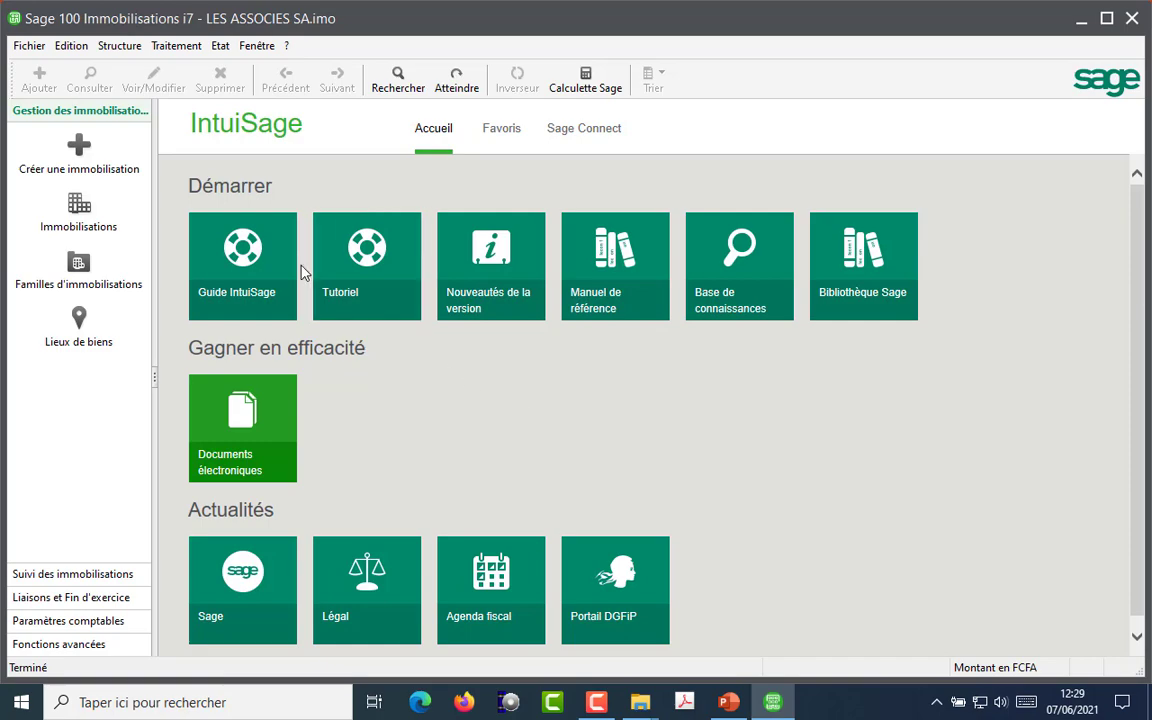
# Step: Consult the 2022 operations slide in PowerPoint, and launch the Sage fixed-asset inventory dated 31122022 without selection criteria
pyautogui.click(728, 702)
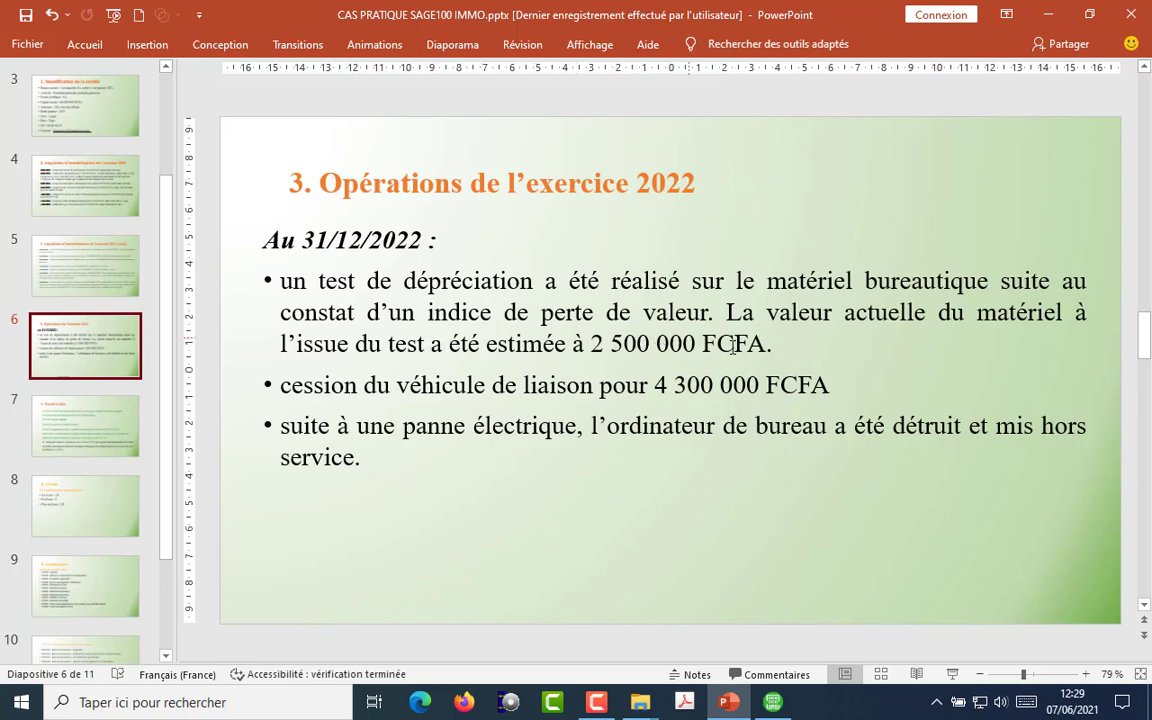
pyautogui.click(773, 703)
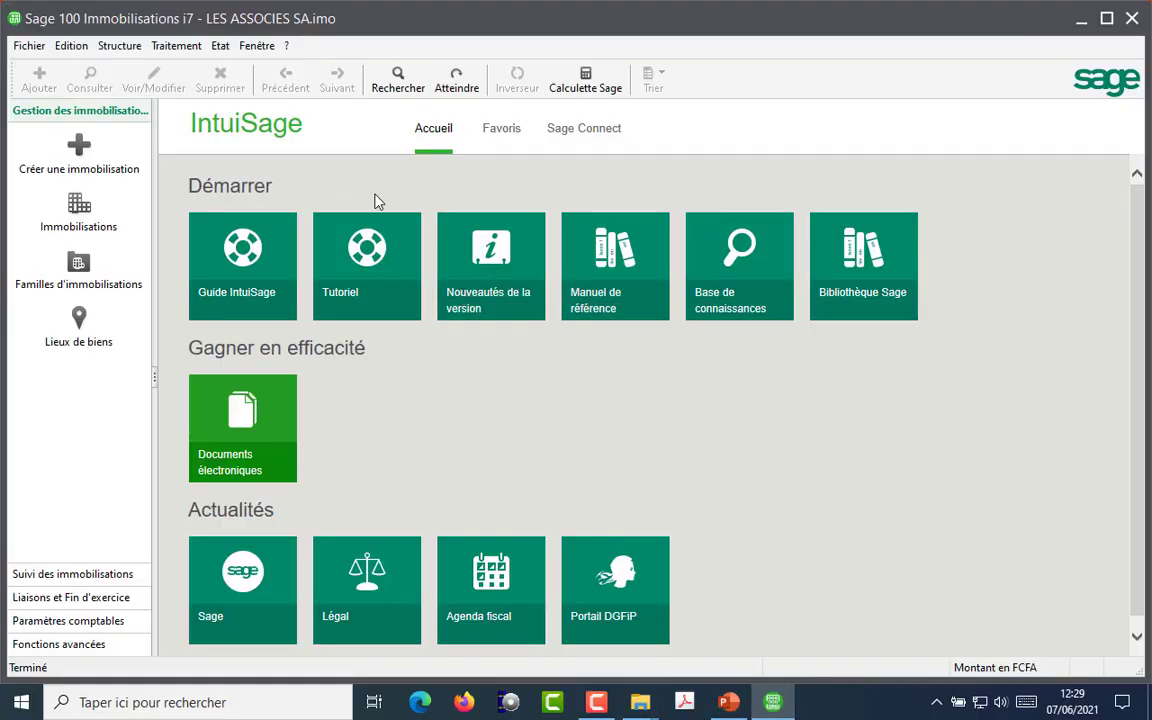
pyautogui.click(177, 46)
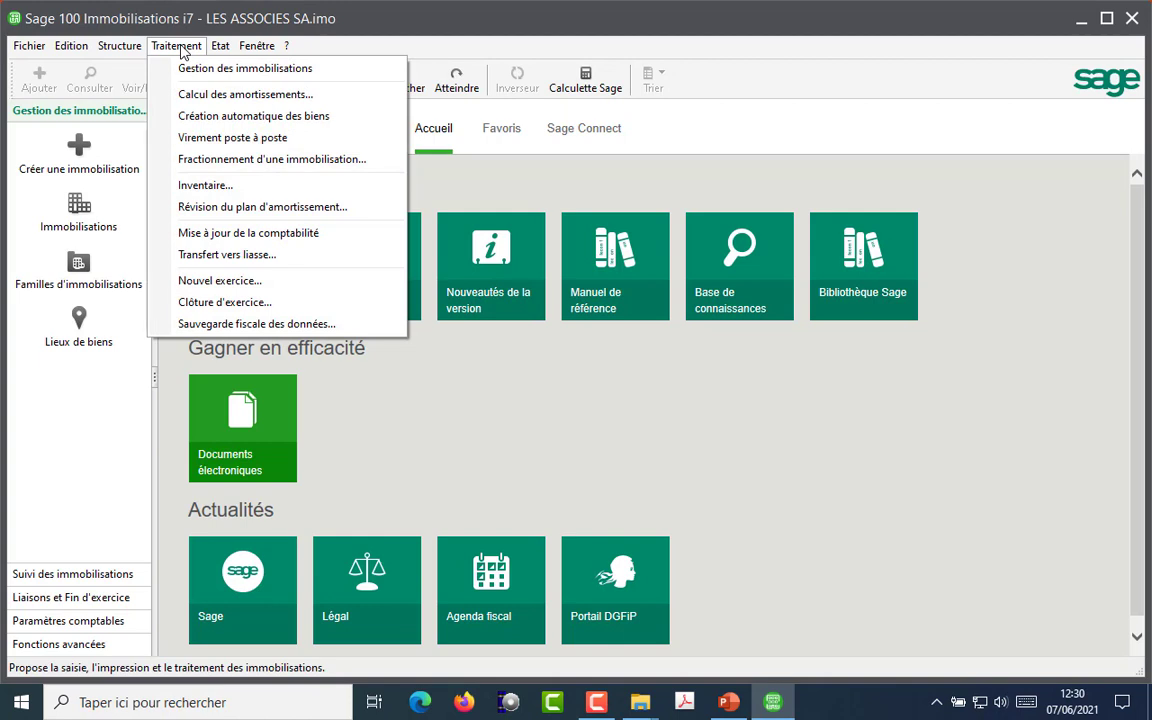
pyautogui.click(207, 186)
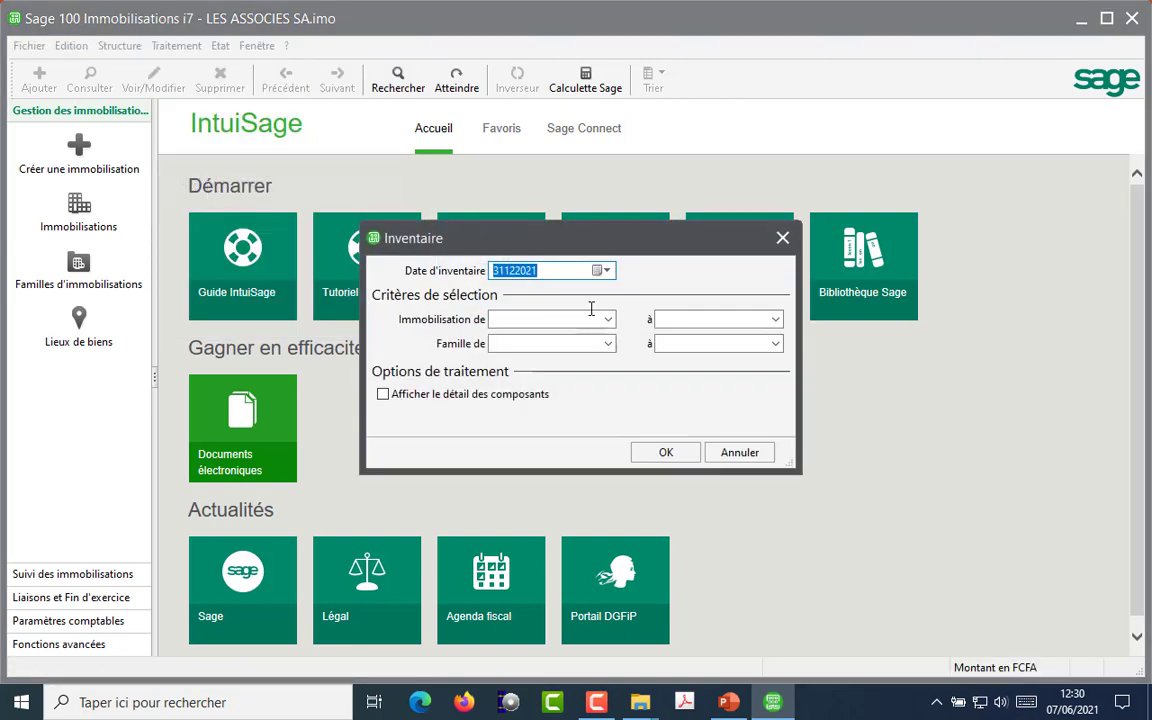
pyautogui.click(534, 272)
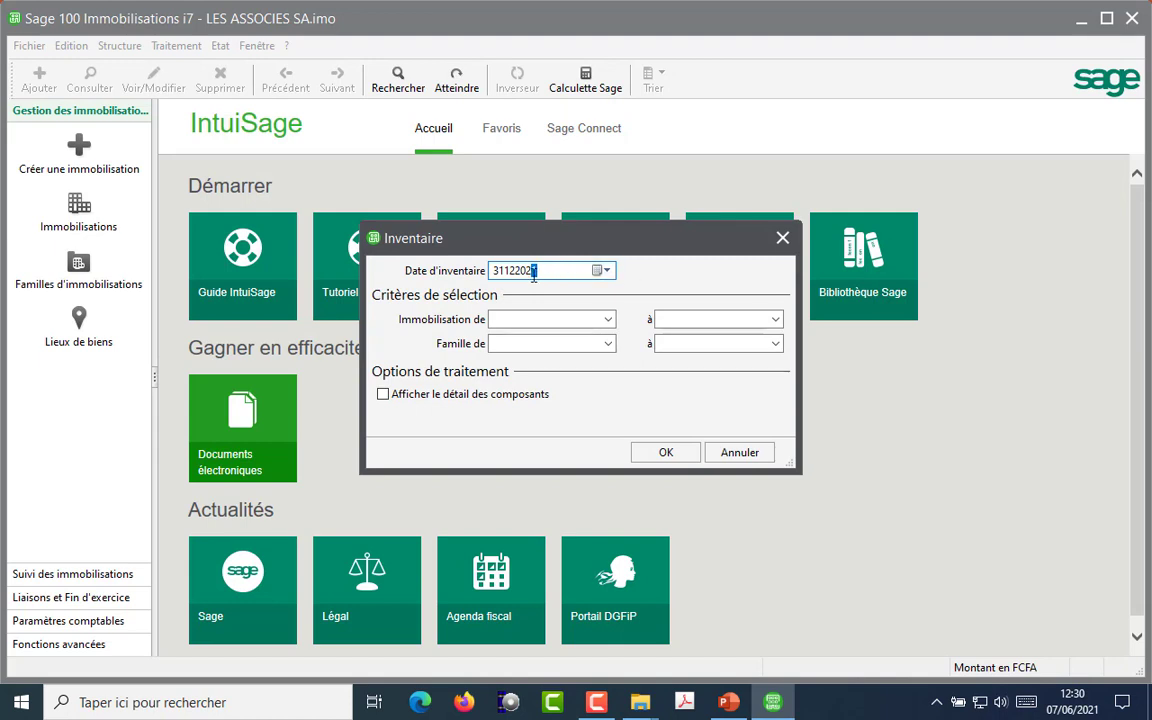
pyautogui.doubleClick(538, 272)
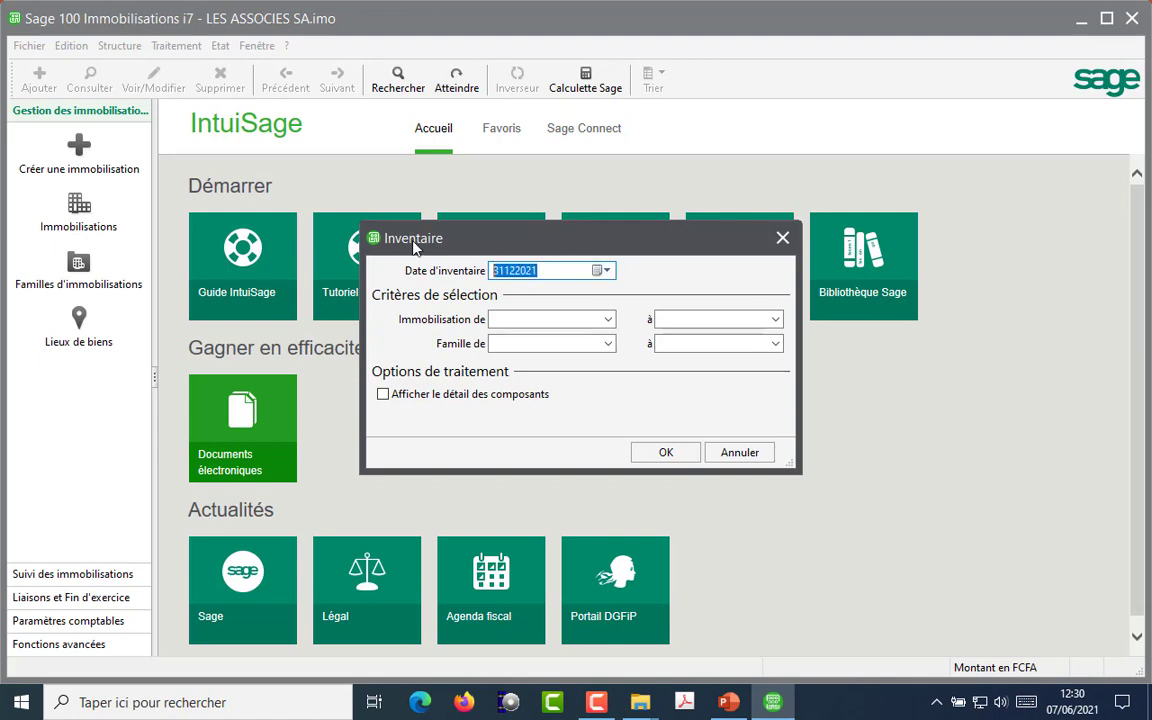
pyautogui.click(536, 272)
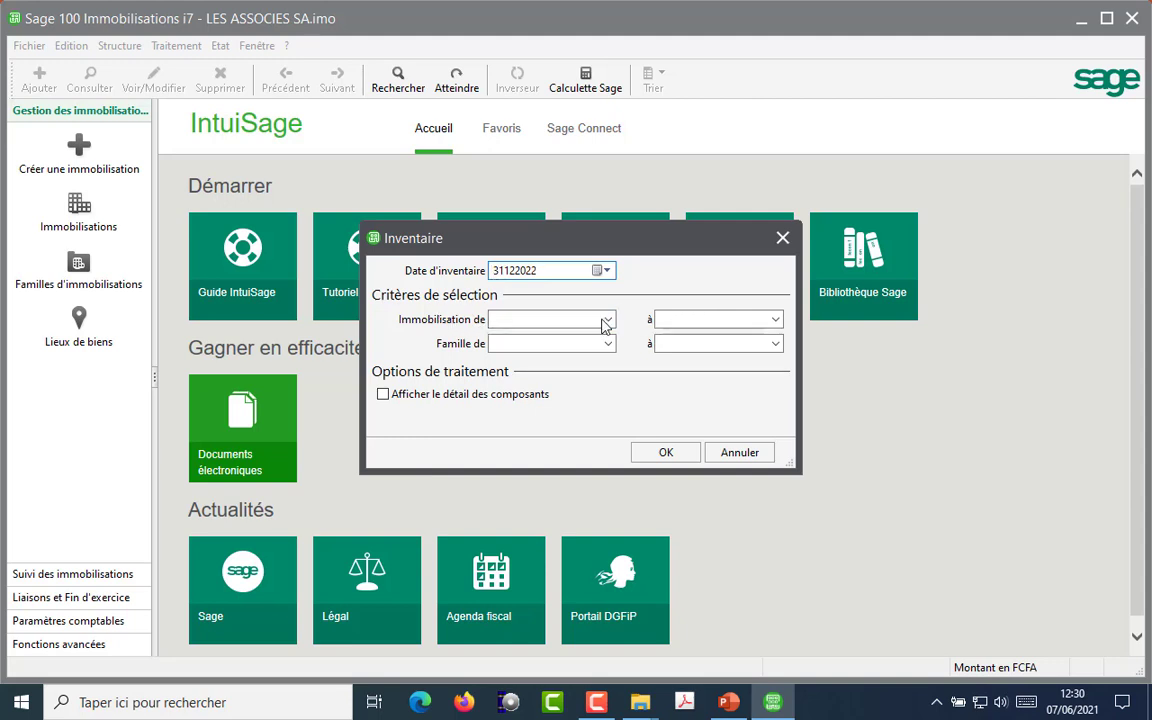
pyautogui.click(665, 453)
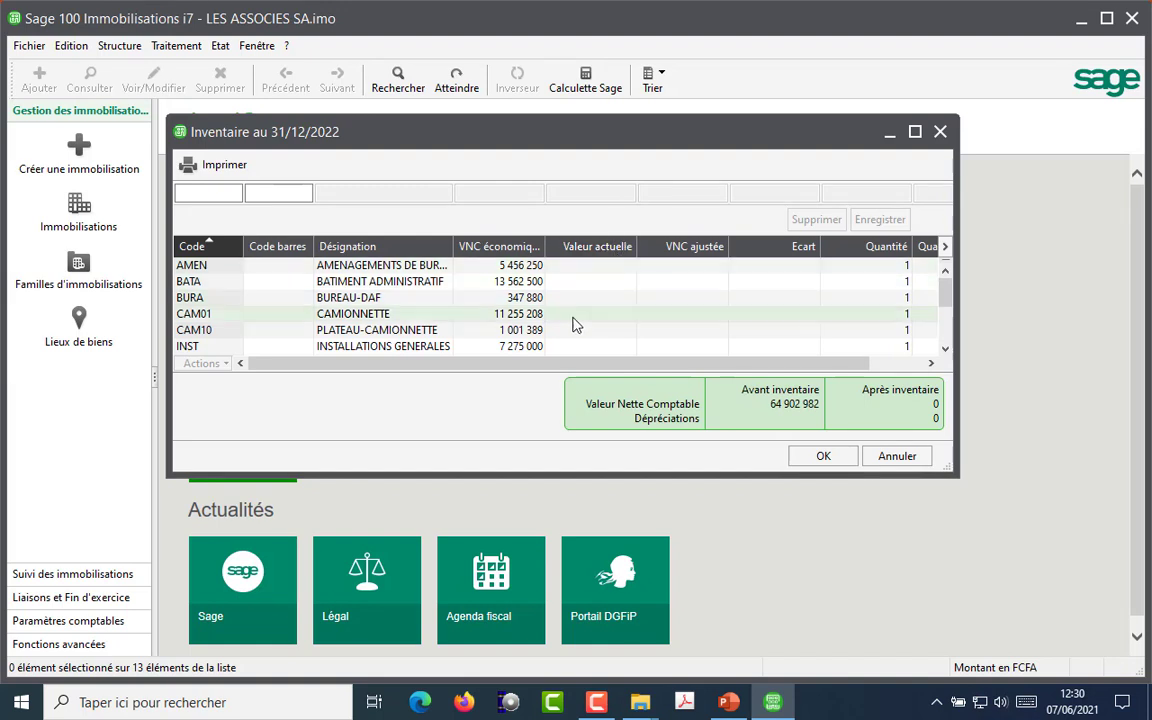
# Step: Record a current value of 2500000 for the asset MBU MATERIEL BUREAUTIQUE and validate the inventory, confirming the update of the depreciation plans
pyautogui.scroll(-3, 570, 331)
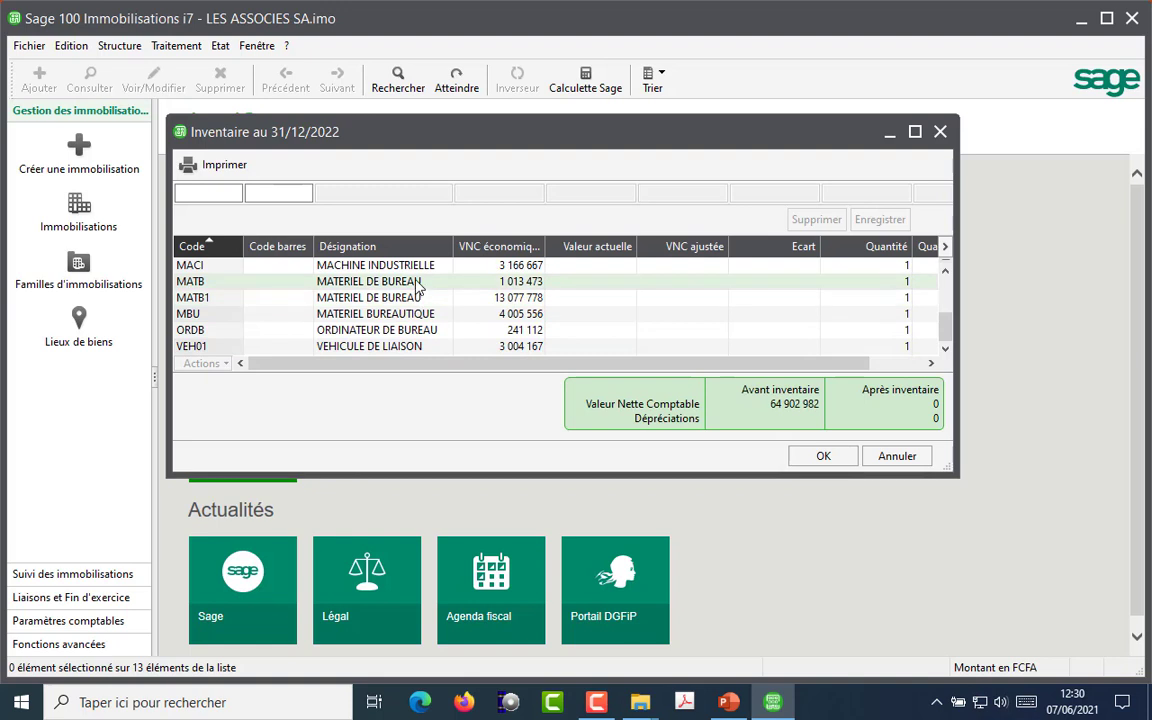
pyautogui.click(378, 315)
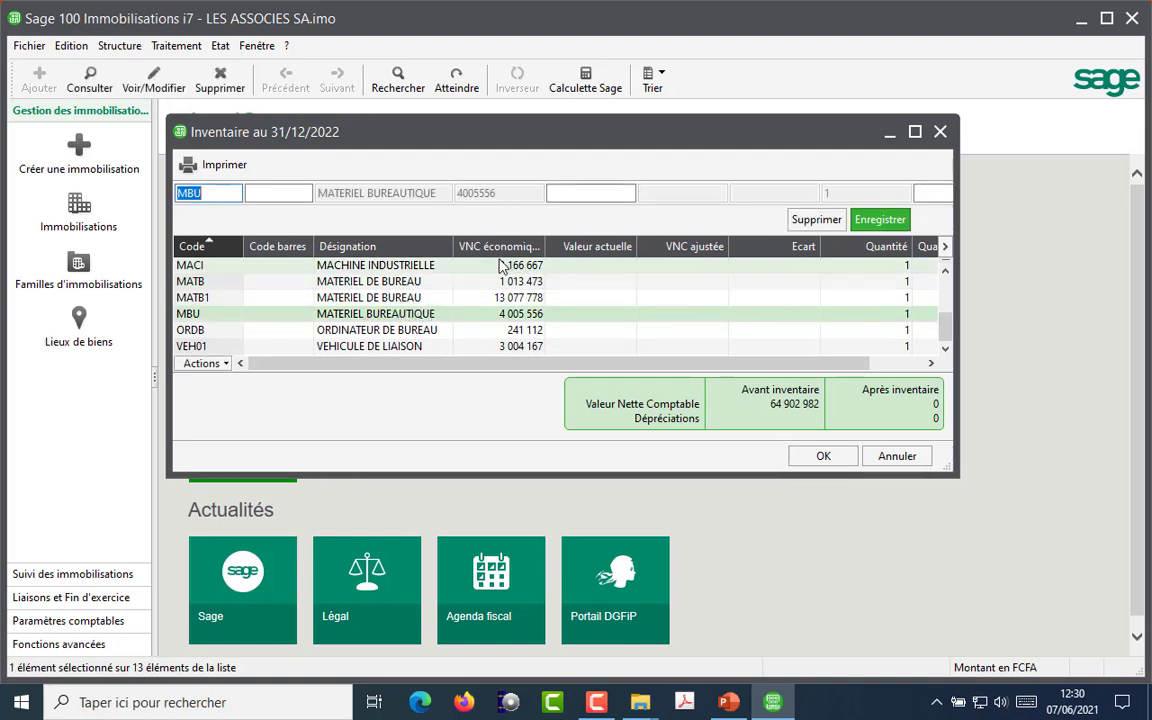
pyautogui.click(573, 194)
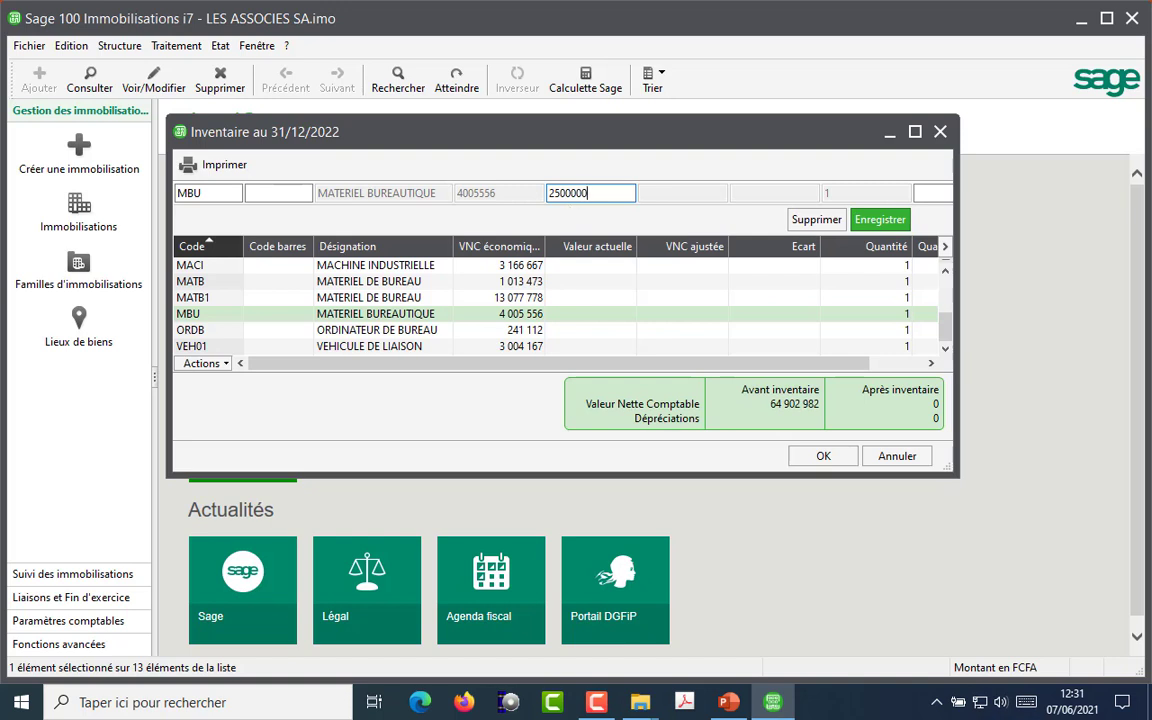
pyautogui.click(872, 220)
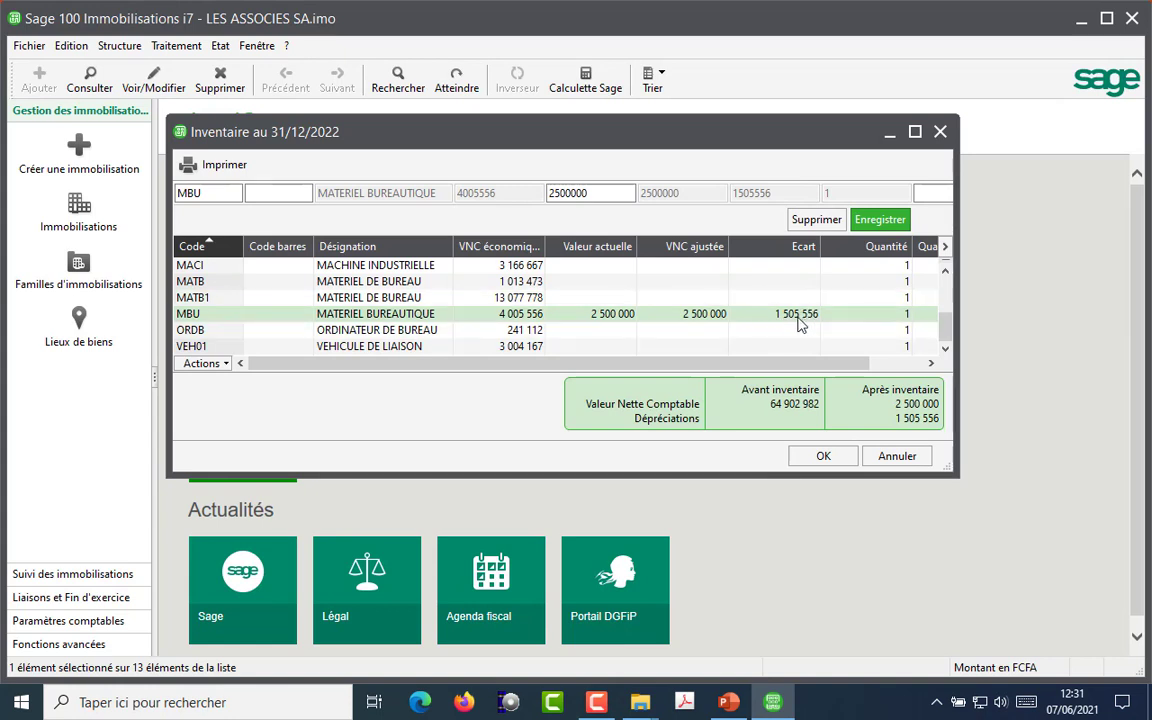
pyautogui.click(822, 457)
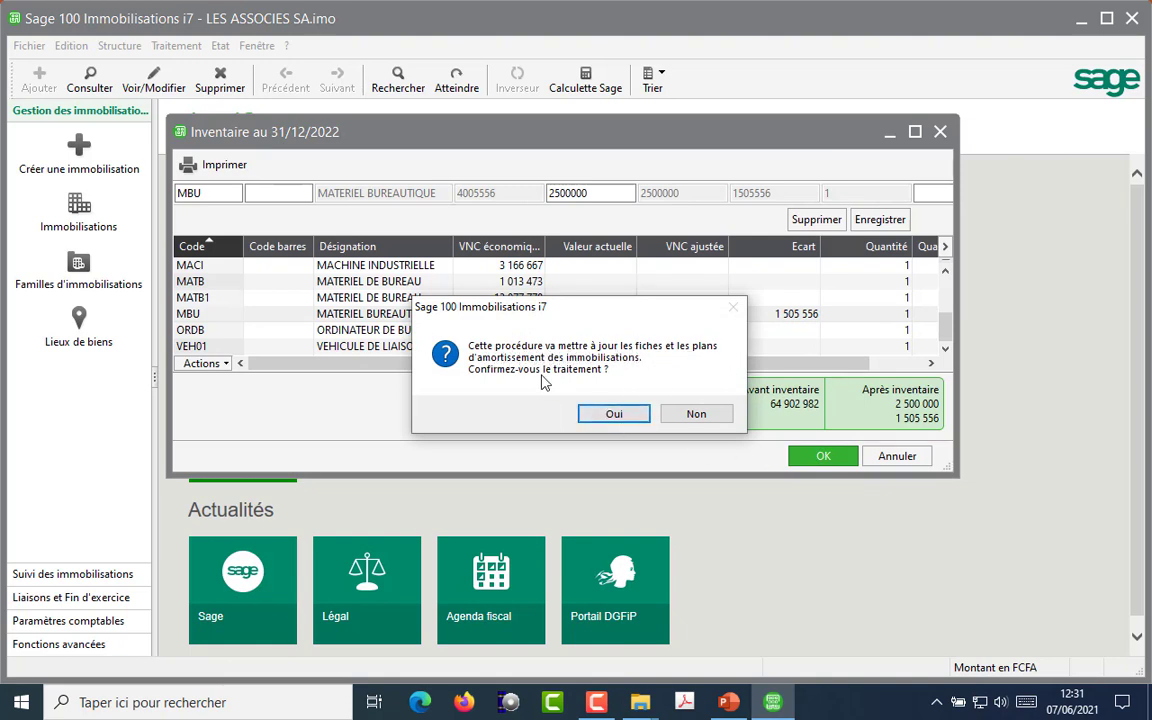
pyautogui.click(614, 414)
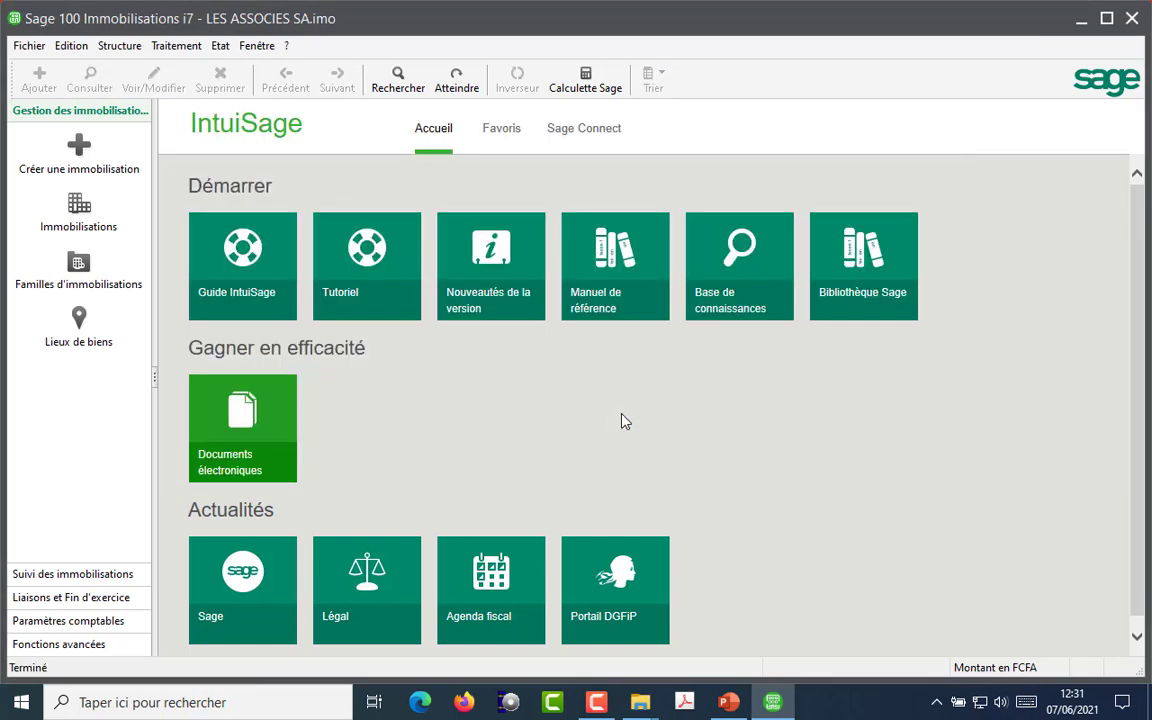
# Step: Recheck the PowerPoint case slide and start a new disposal entry for the asset VEH01 VEHICULE DE LIAISON in Sage
pyautogui.click(729, 706)
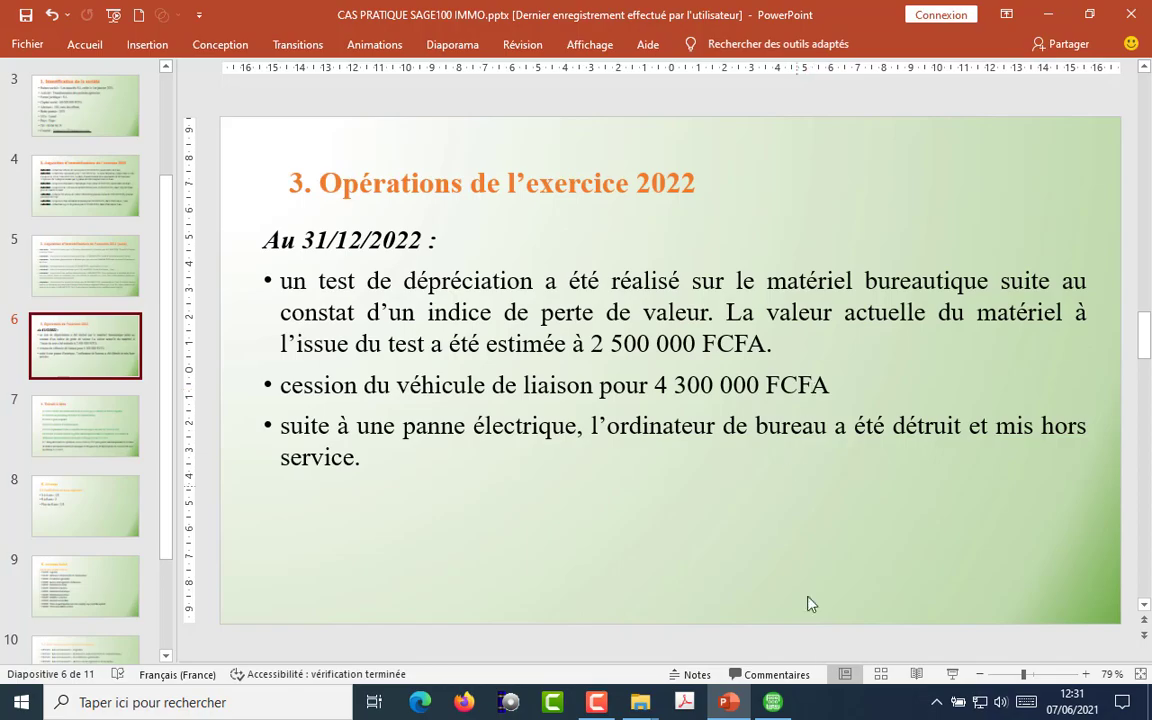
pyautogui.click(773, 702)
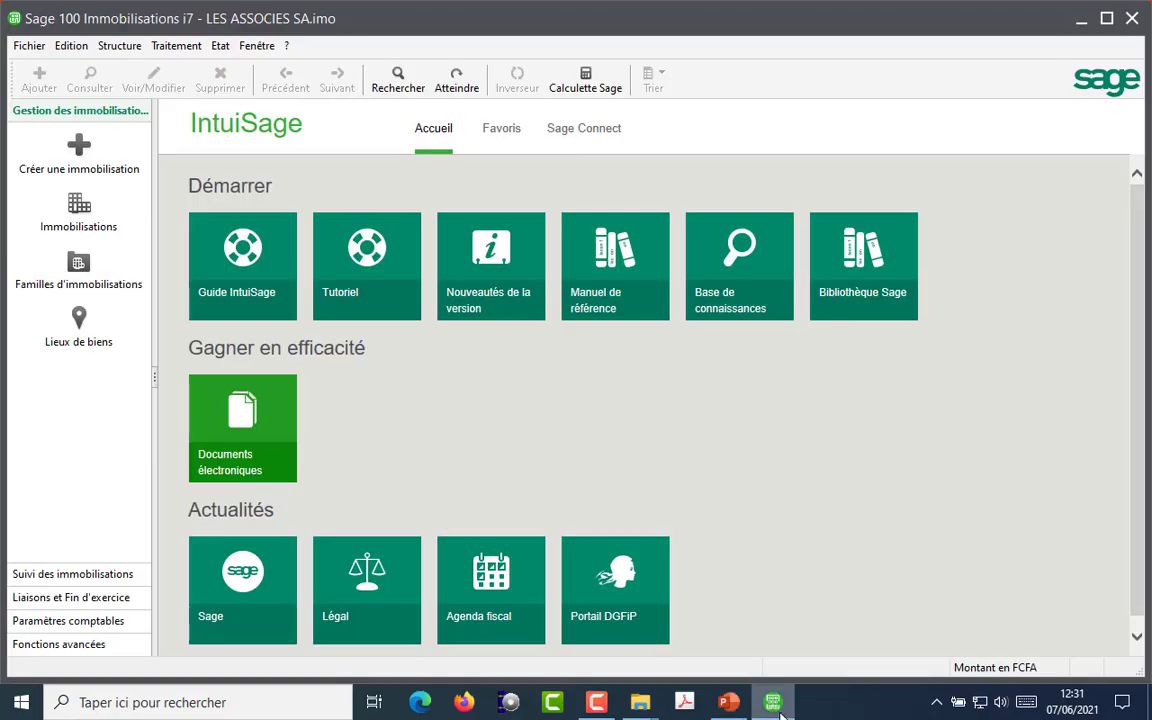
pyautogui.click(176, 46)
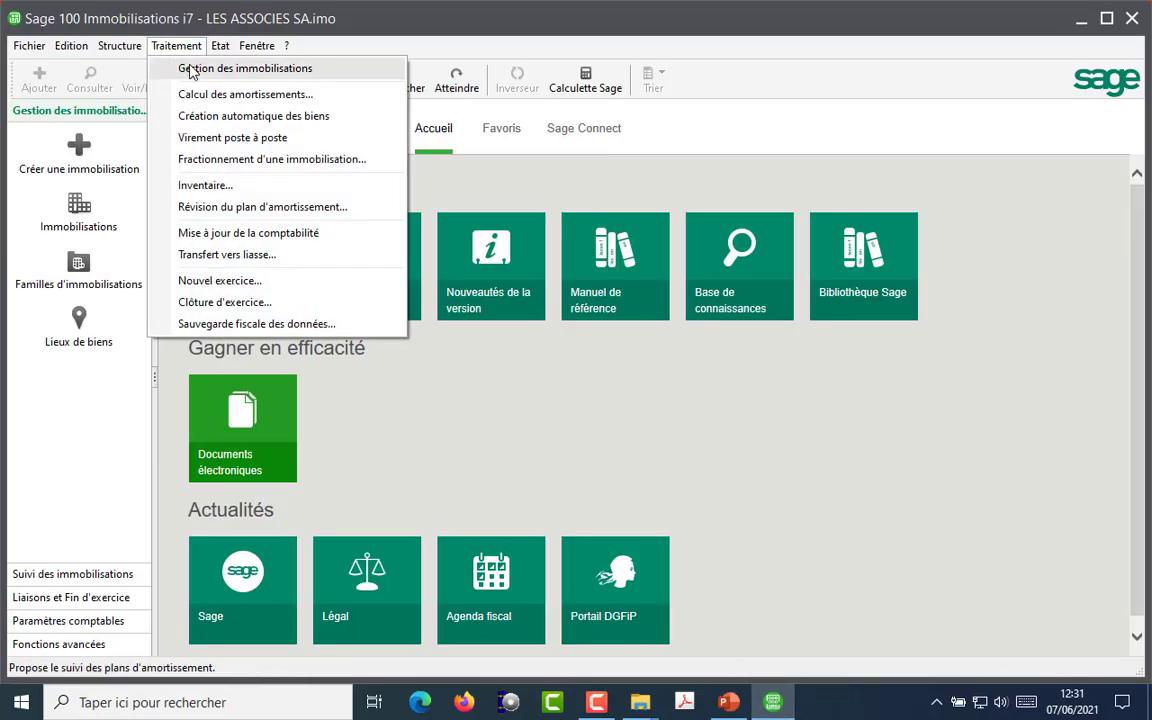
pyautogui.click(190, 70)
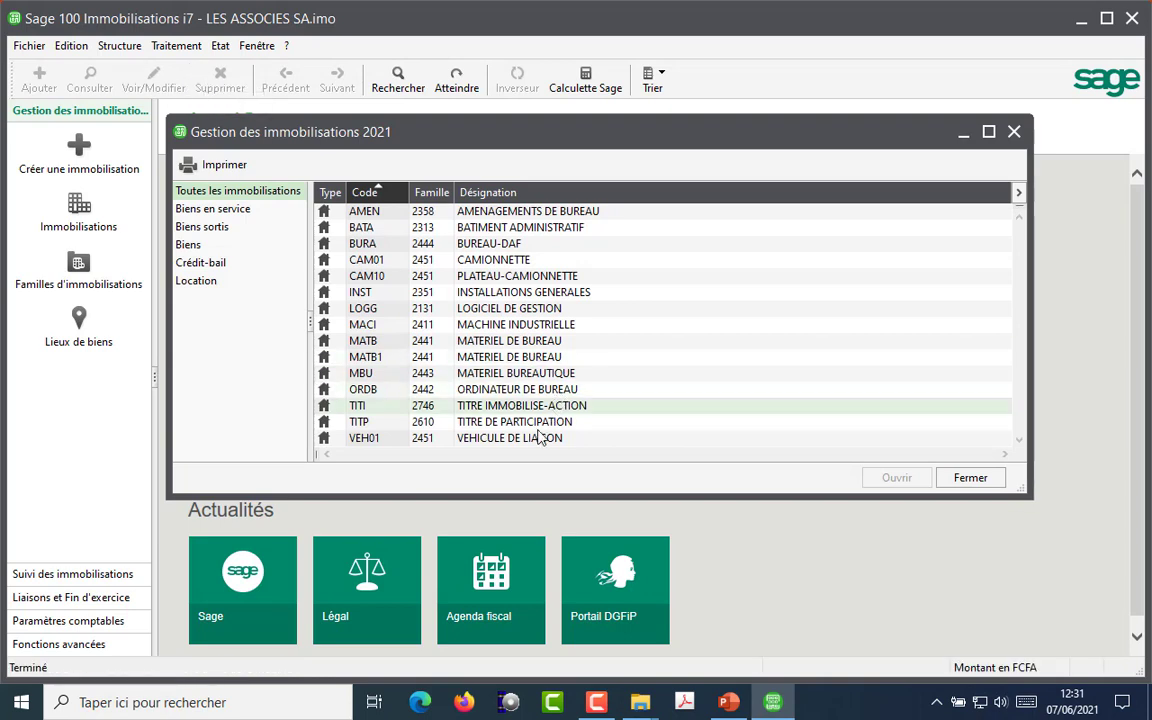
pyautogui.click(507, 440)
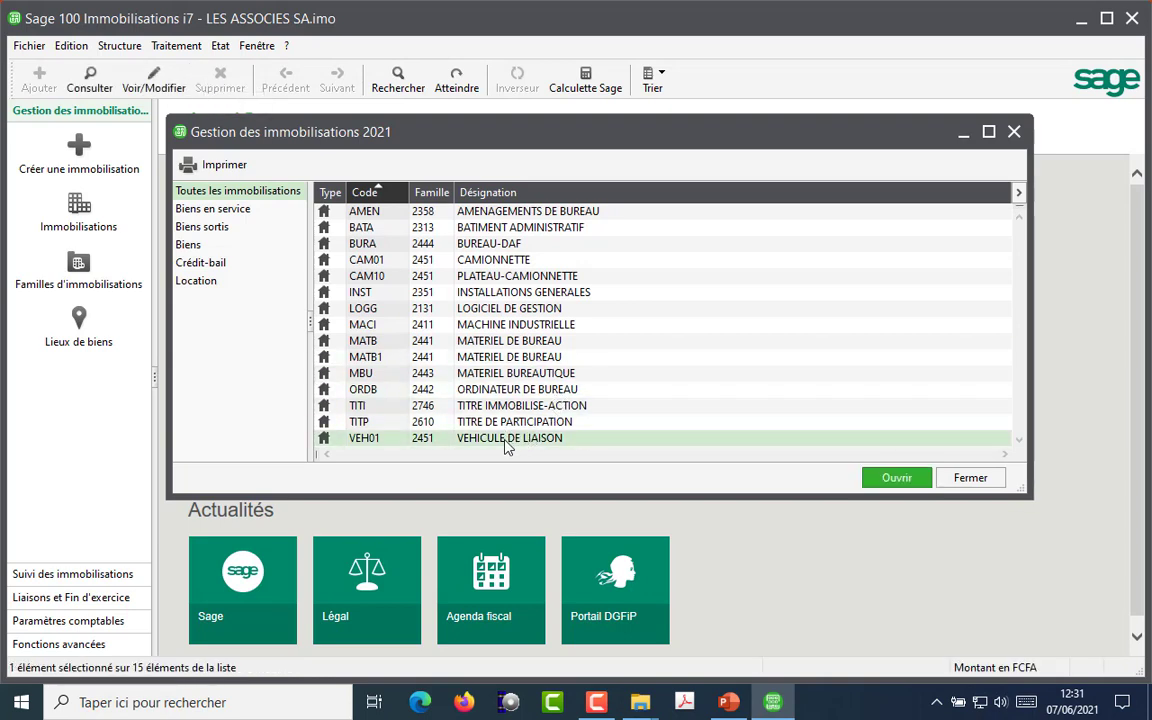
pyautogui.doubleClick(507, 447)
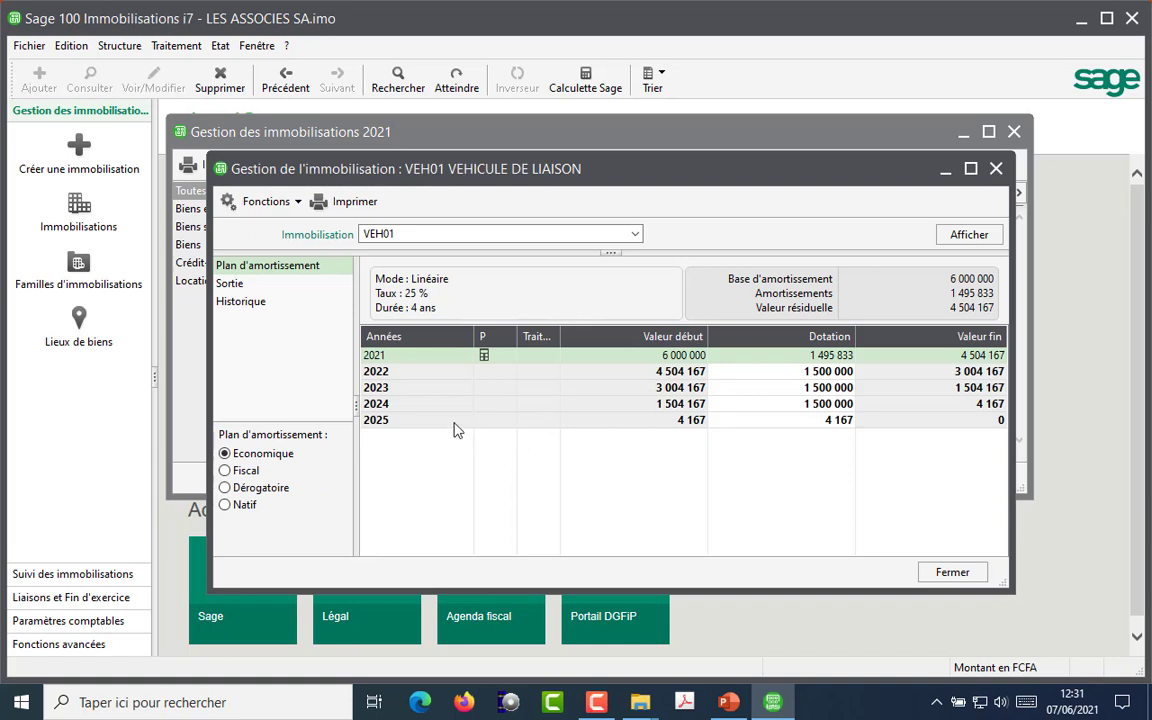
pyautogui.click(231, 286)
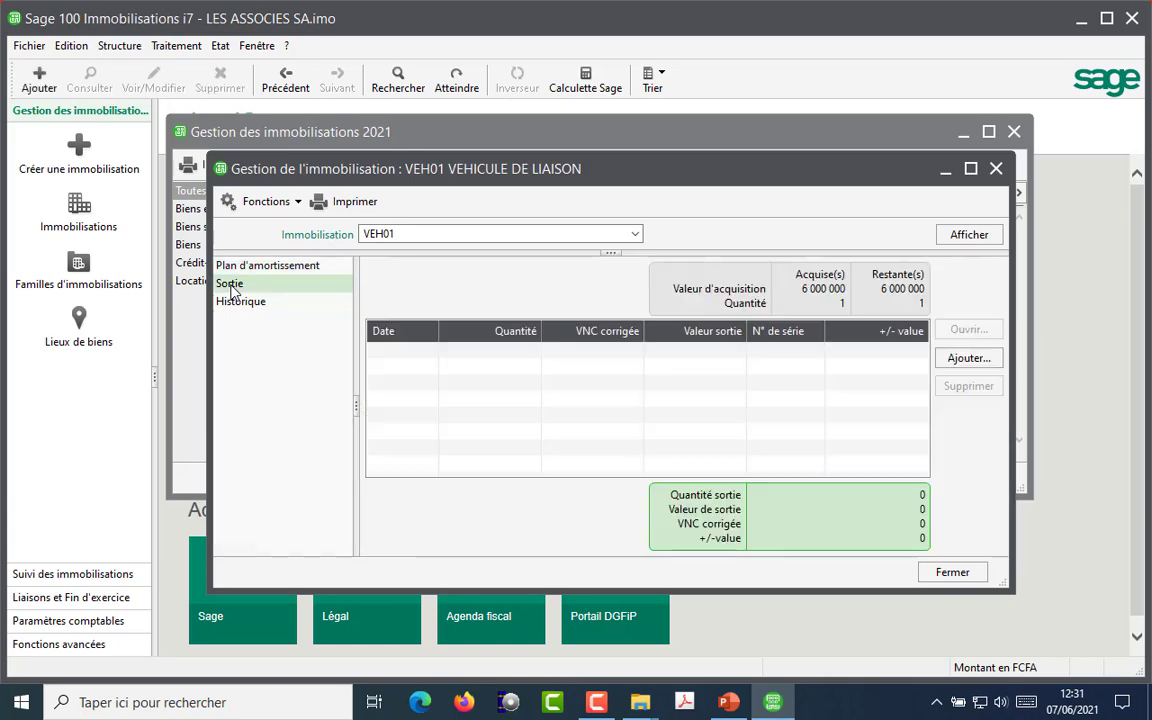
pyautogui.click(968, 360)
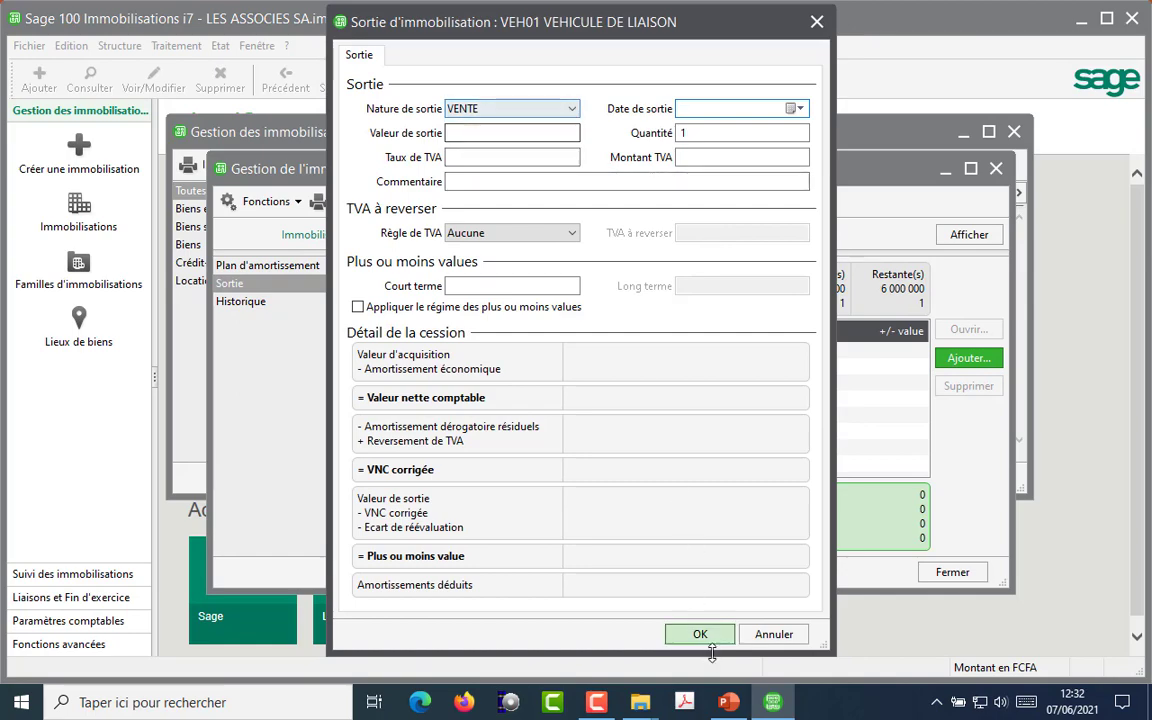
# Step: Consult the disposal details in PowerPoint, and set the vehicle's disposal type to VENTE and its exit date to 31122022
pyautogui.click(728, 703)
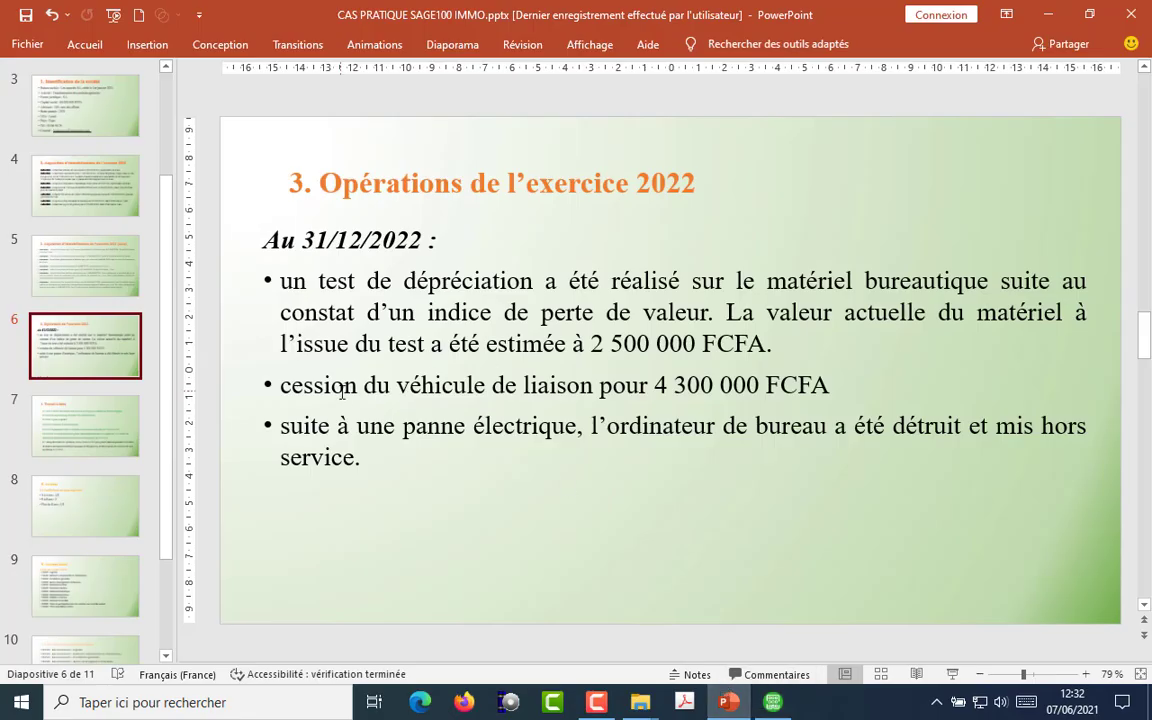
pyautogui.click(773, 703)
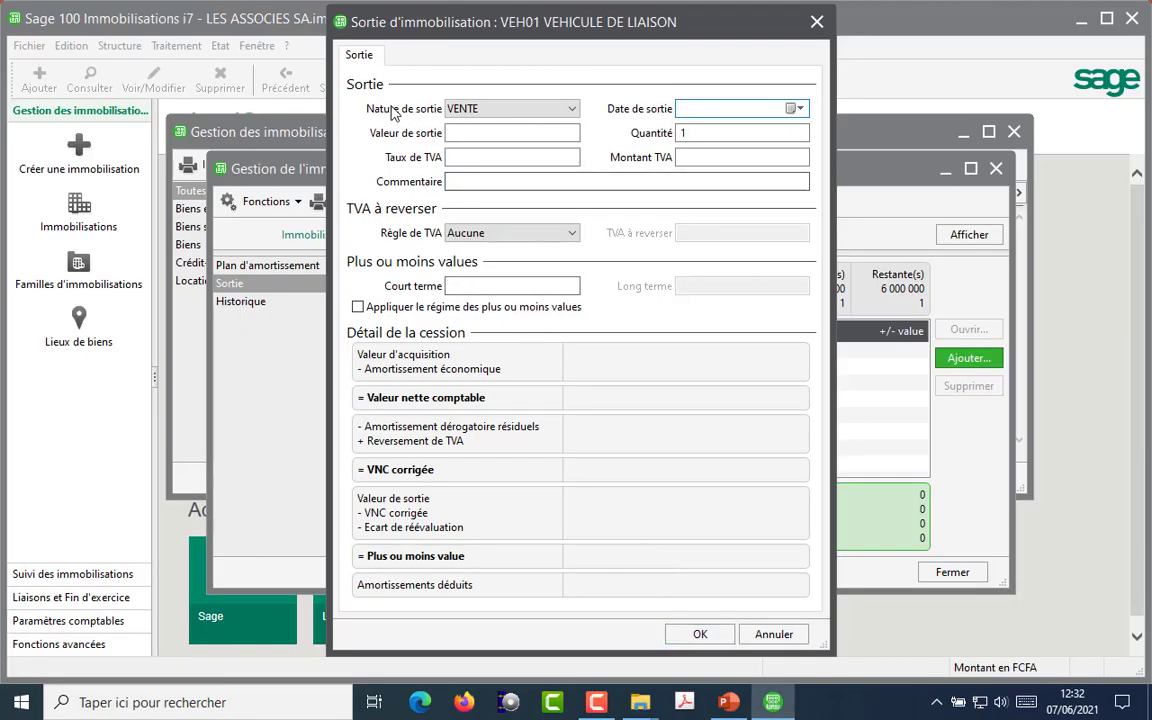
pyautogui.click(496, 110)
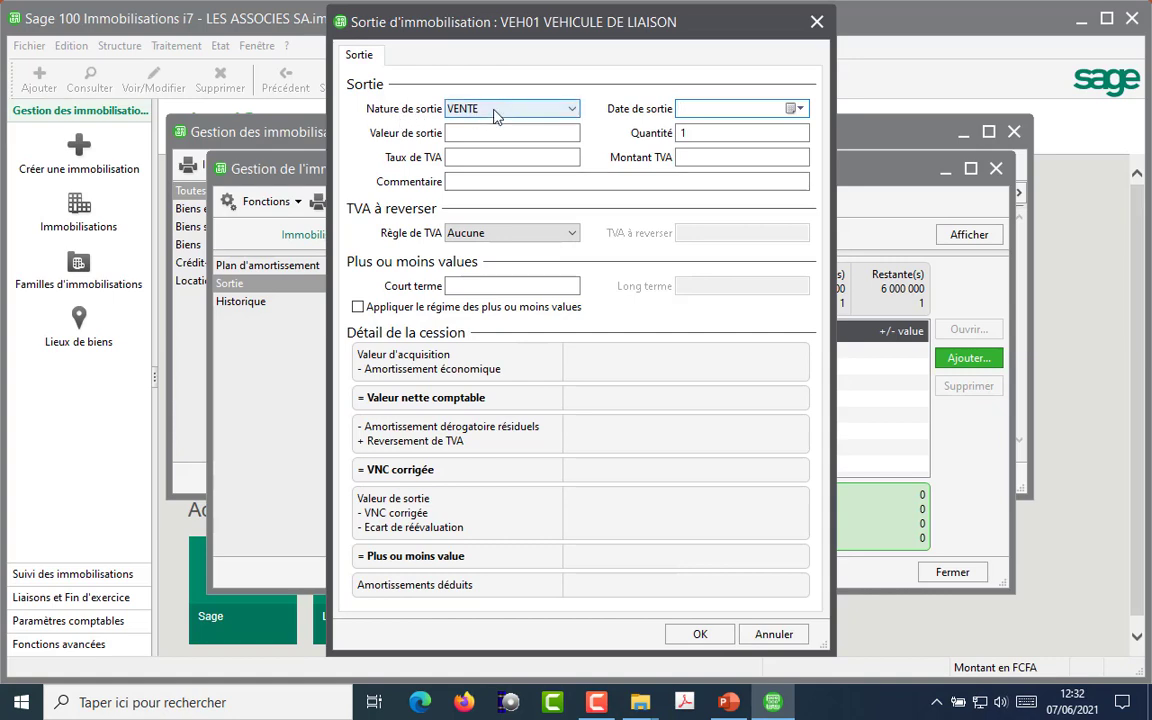
pyautogui.click(476, 110)
pyautogui.click(460, 121)
pyautogui.click(690, 108)
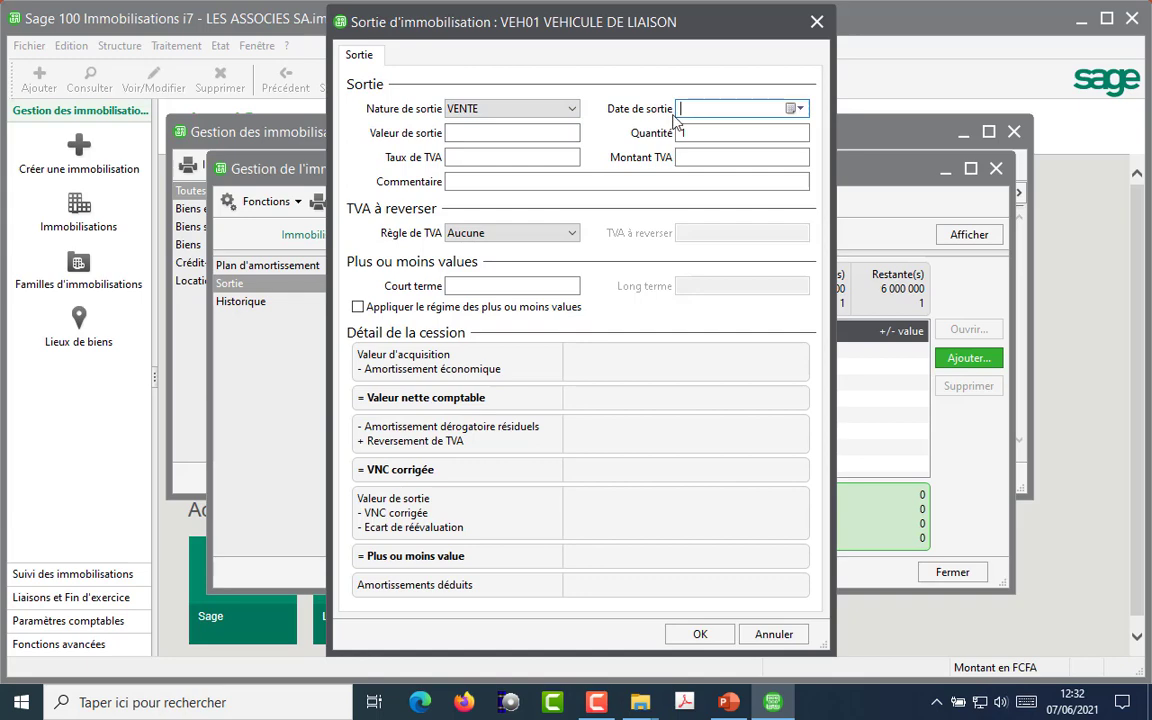
pyautogui.write('31122022')
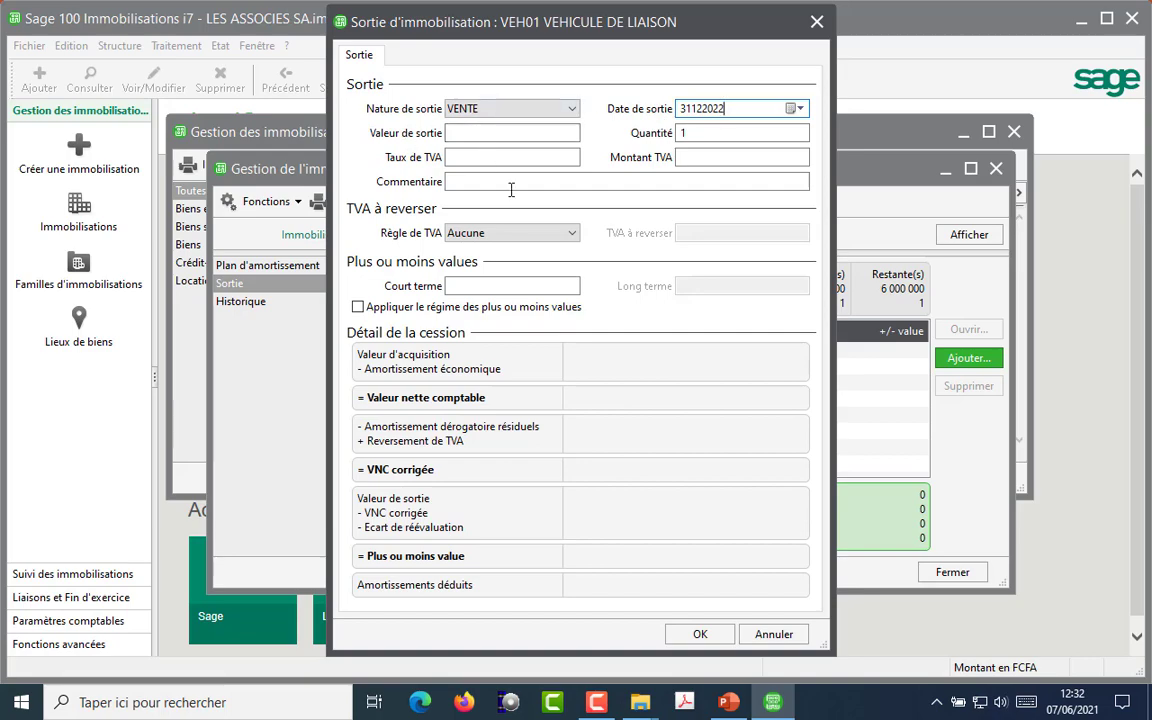
pyautogui.press('Tab')
# Step: Check the sale price in PowerPoint, enter 4300000 as the vehicle's exit value, validate the disposal and close its asset record
pyautogui.click(738, 705)
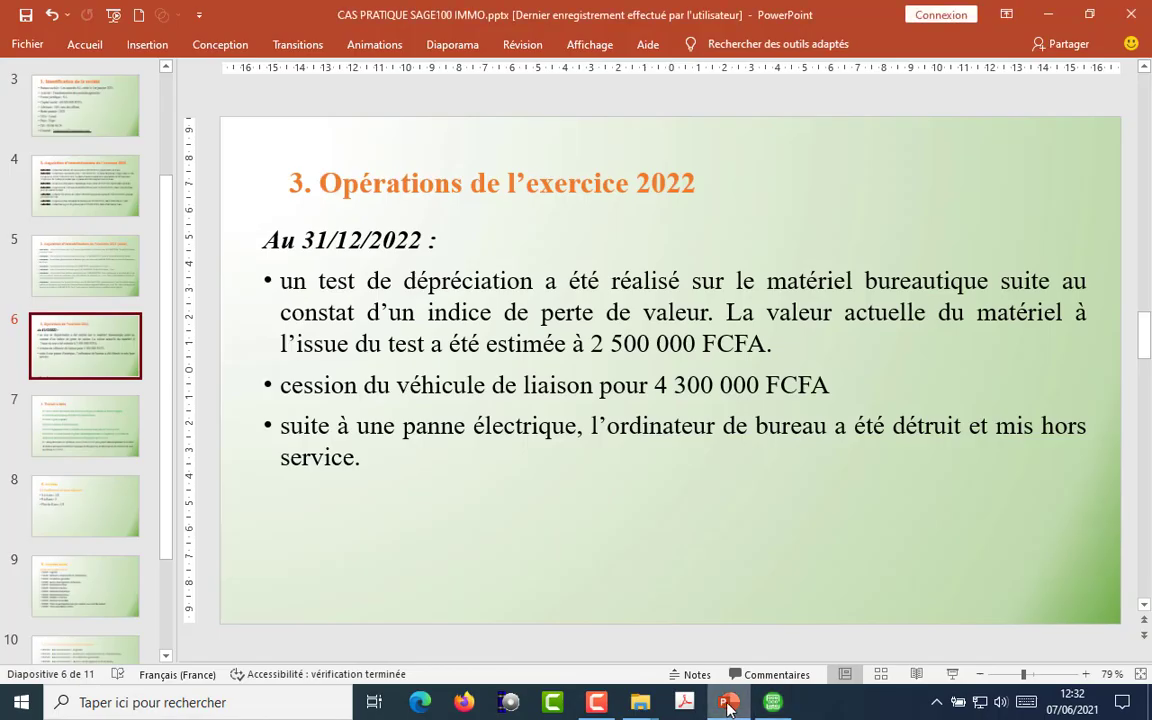
pyautogui.hotkey('alt', 'Tab')
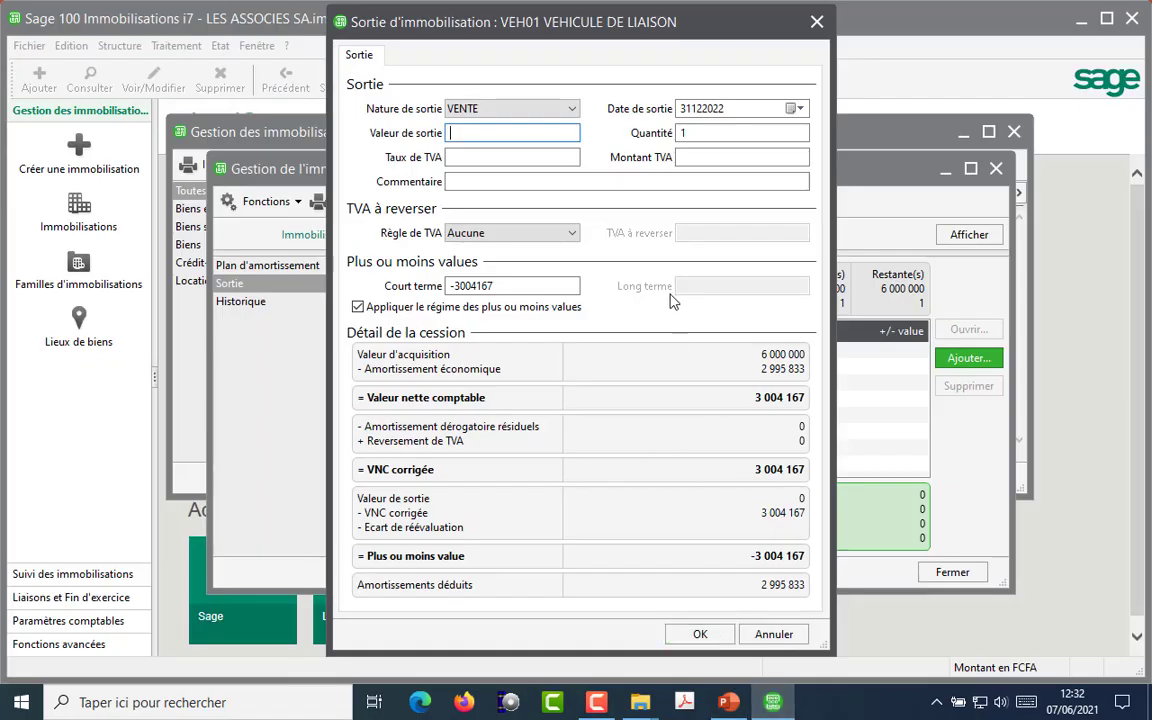
pyautogui.write('4300000')
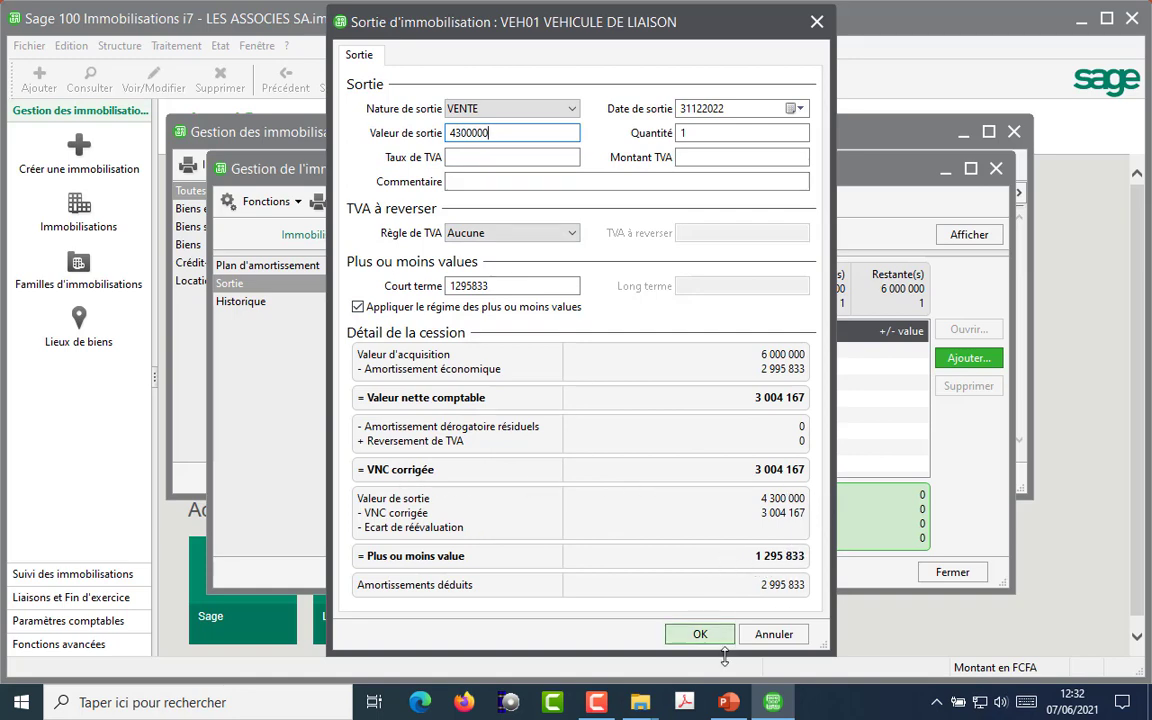
pyautogui.click(701, 636)
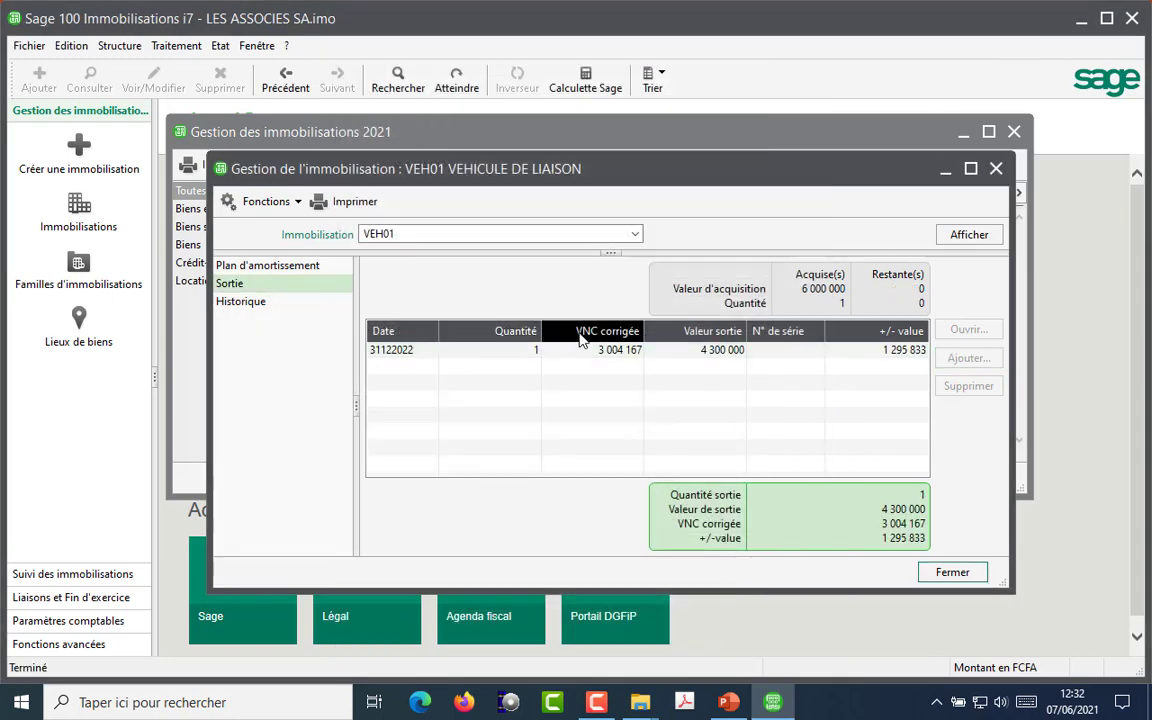
pyautogui.click(997, 169)
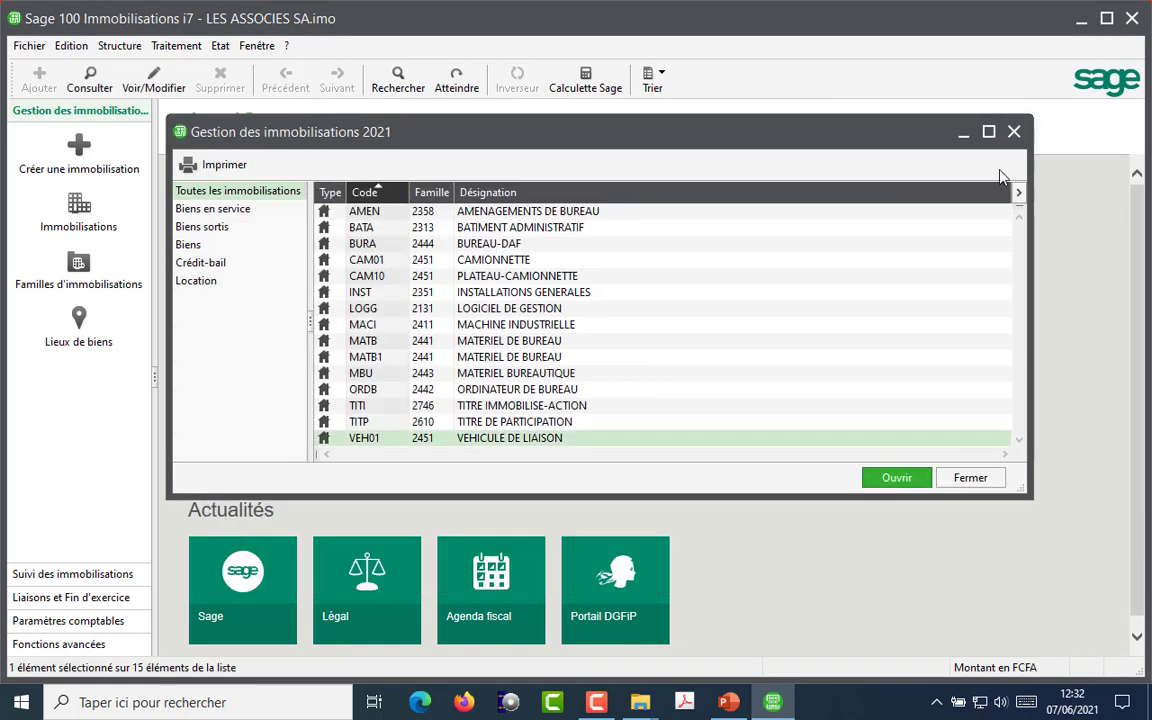
# Step: Check the computer's write-off on the PowerPoint case slide and start a disposal entry for the asset ORDB ORDINATEUR DE BUREAU in Sage
pyautogui.click(728, 702)
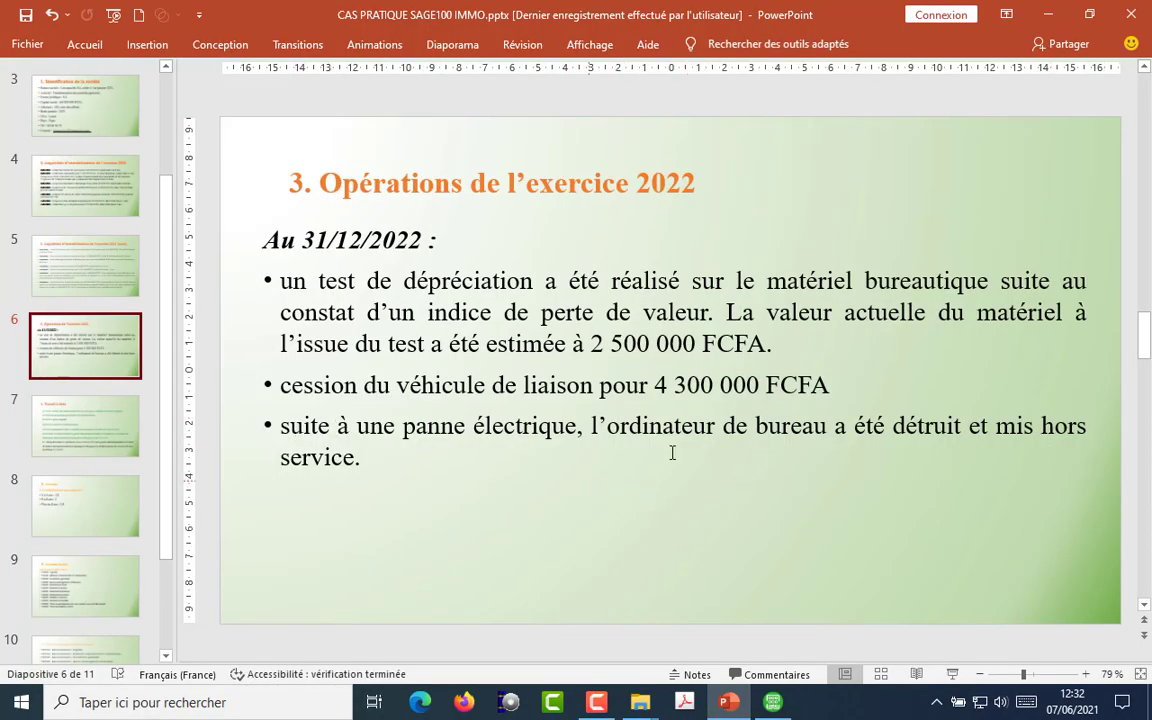
pyautogui.click(773, 702)
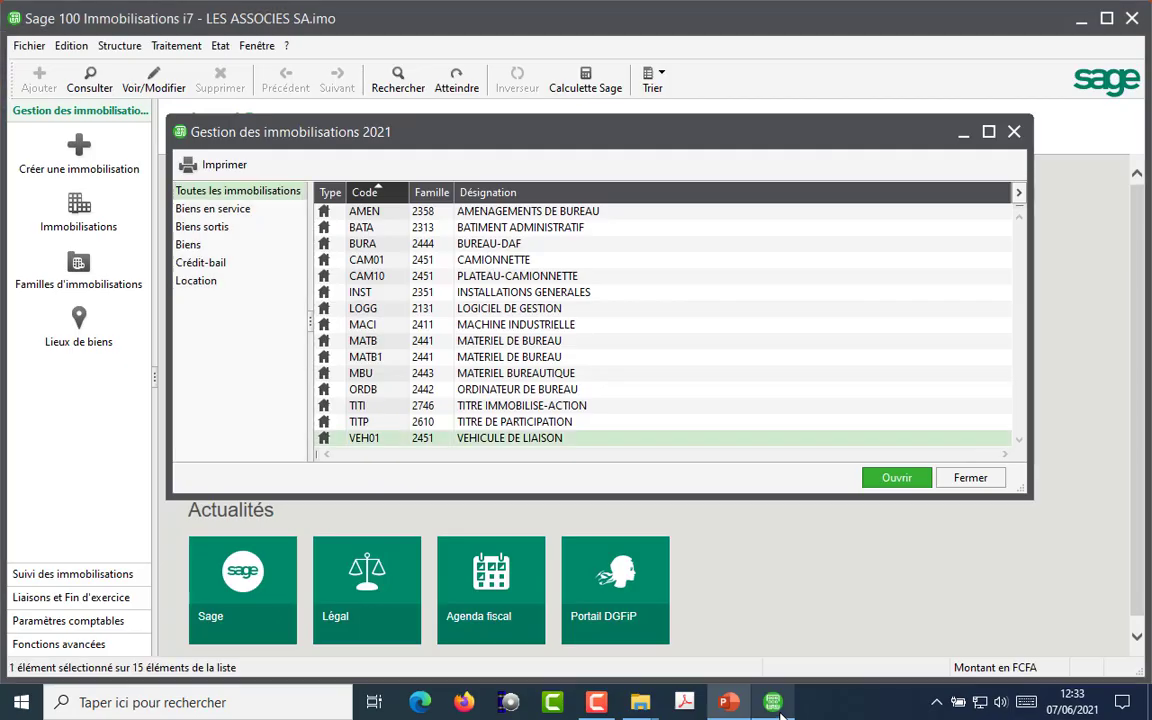
pyautogui.click(484, 396)
pyautogui.doubleClick(484, 396)
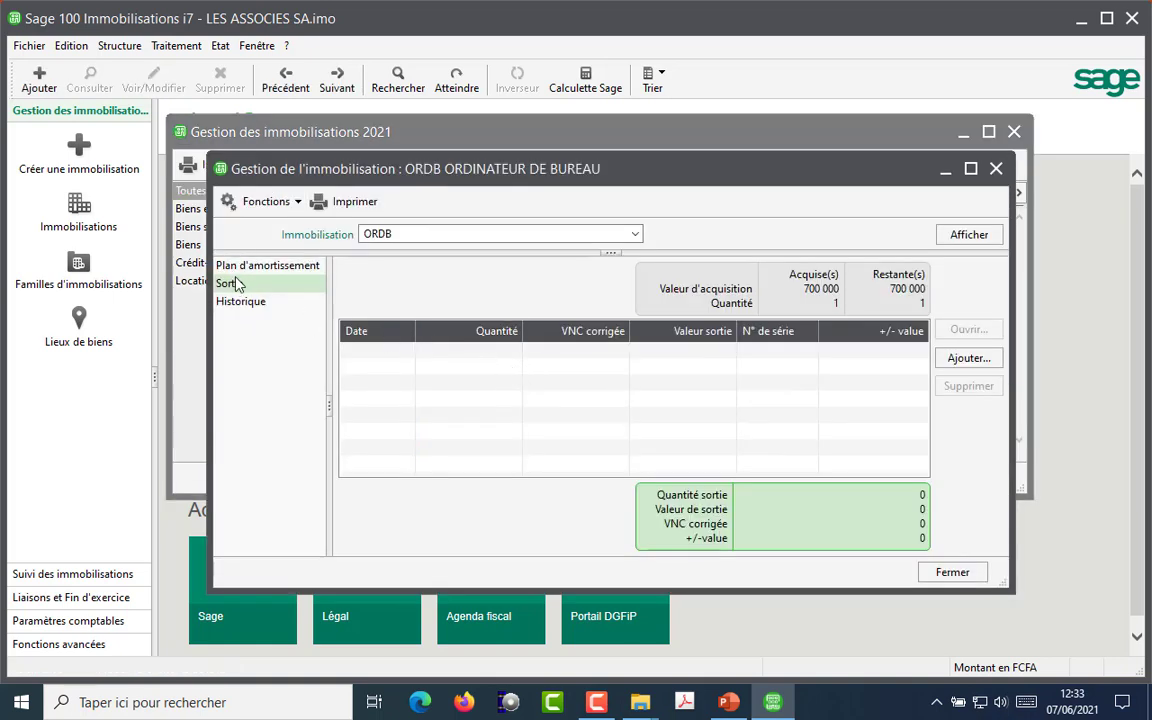
pyautogui.click(268, 268)
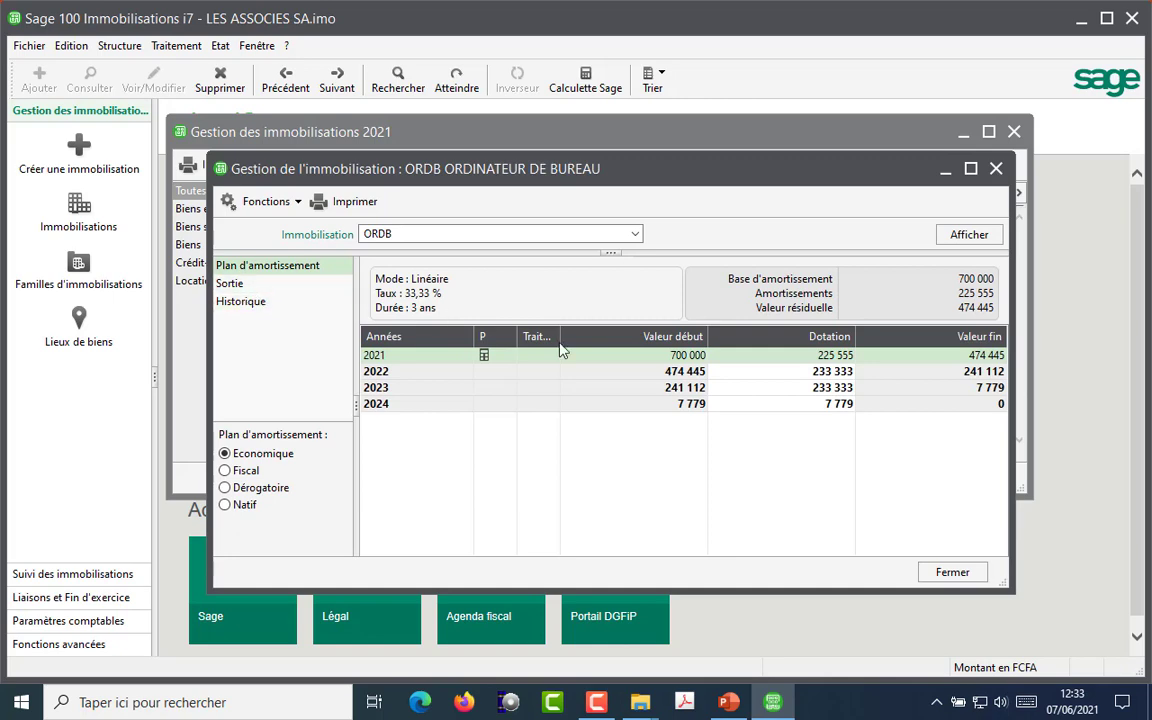
pyautogui.click(230, 285)
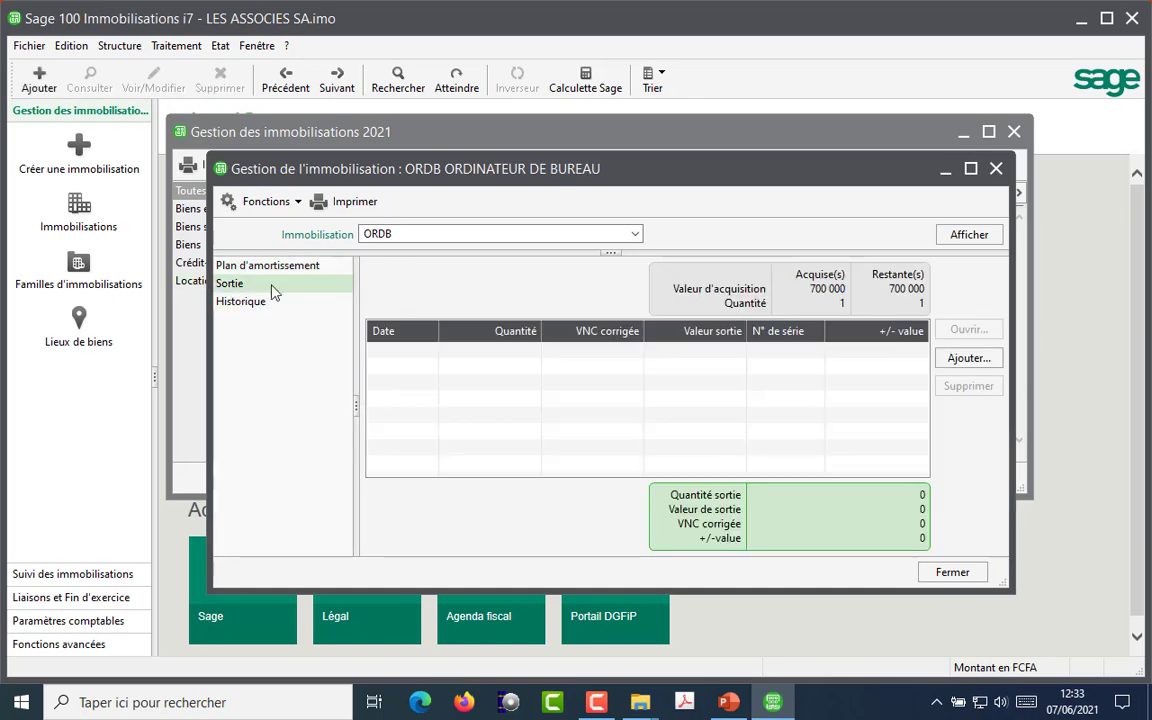
pyautogui.click(965, 358)
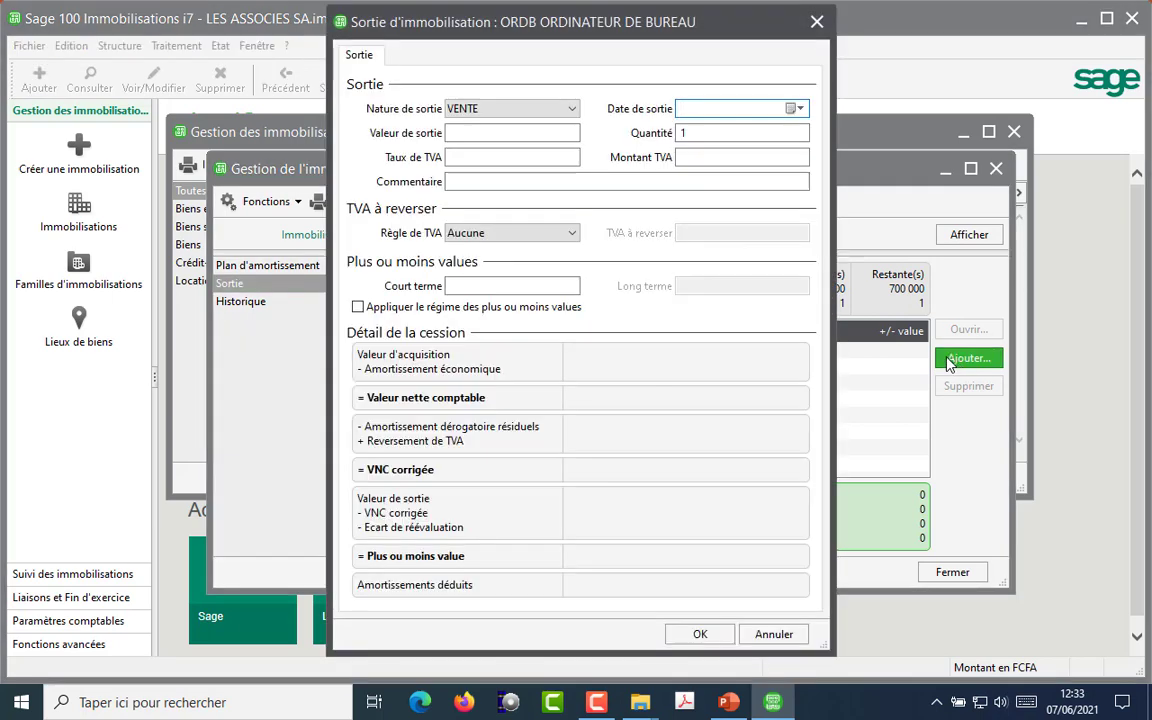
# Step: Set the computer's disposal type to MISE HORS SERVICE with exit date 31122022, validate the disposal and close its asset record
pyautogui.click(571, 111)
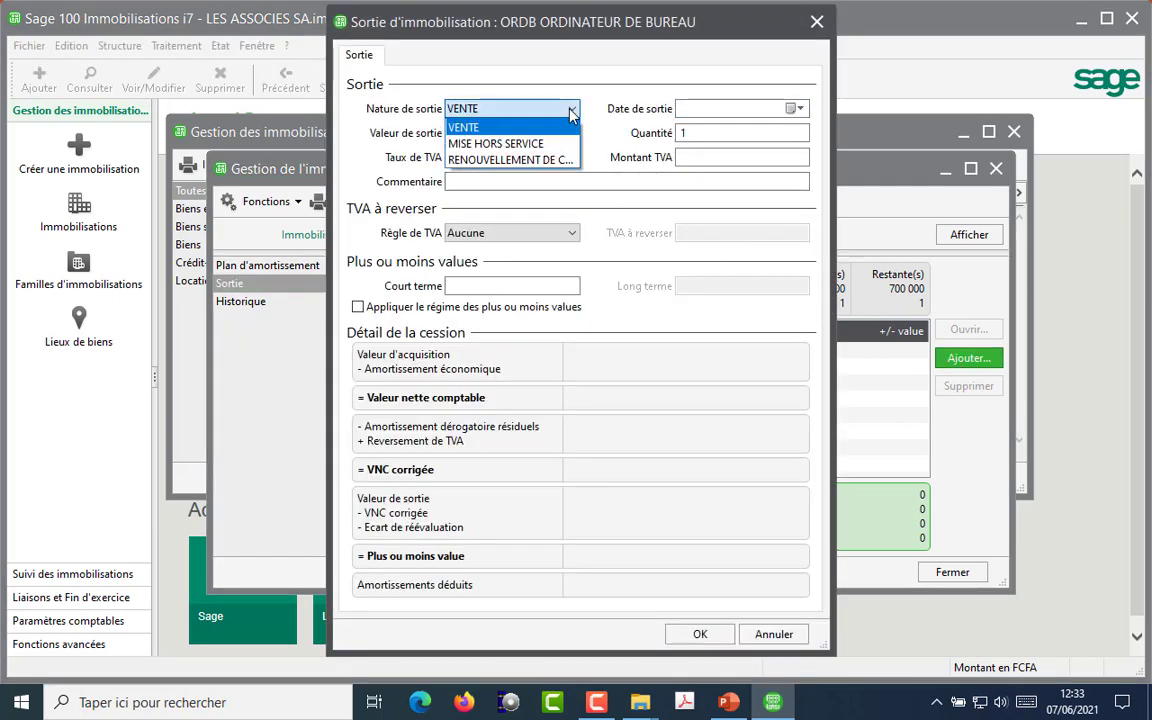
pyautogui.click(522, 145)
pyautogui.click(716, 110)
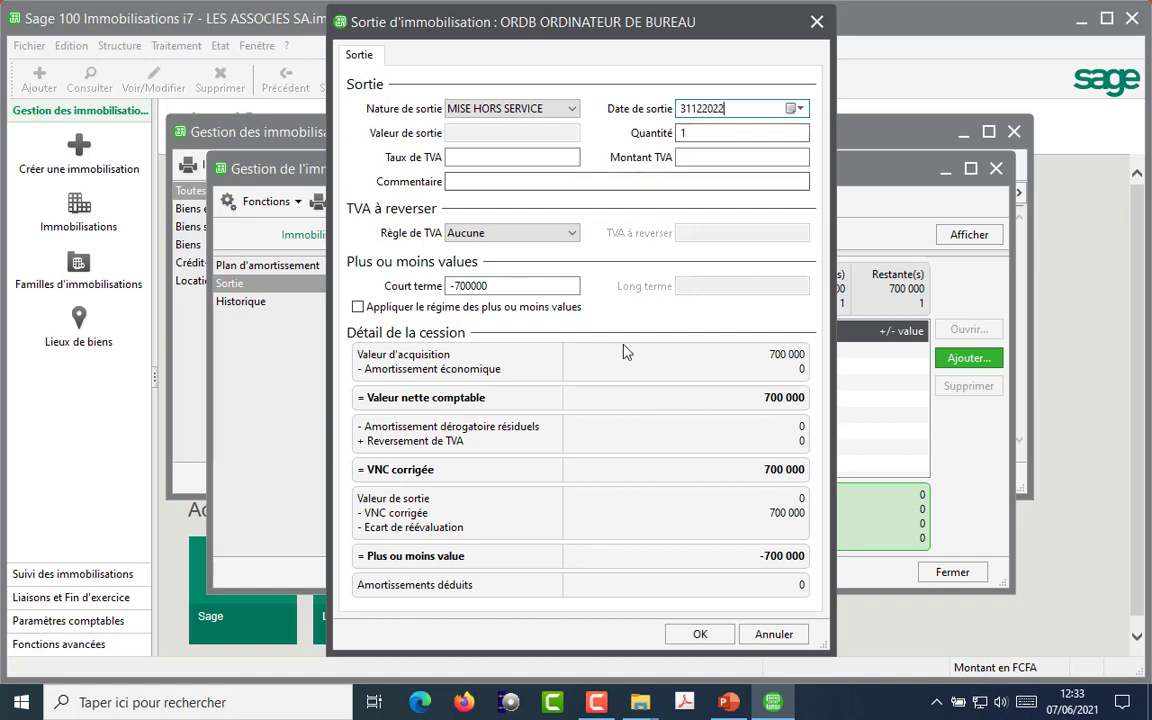
pyautogui.press('Tab')
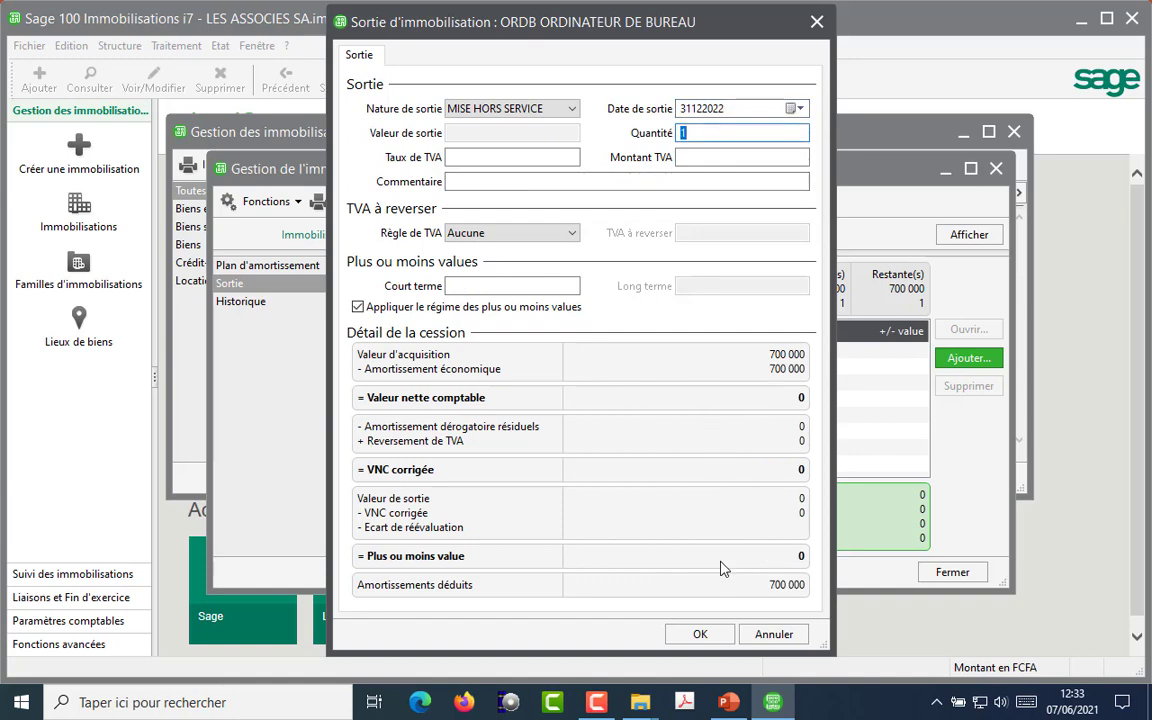
pyautogui.click(695, 634)
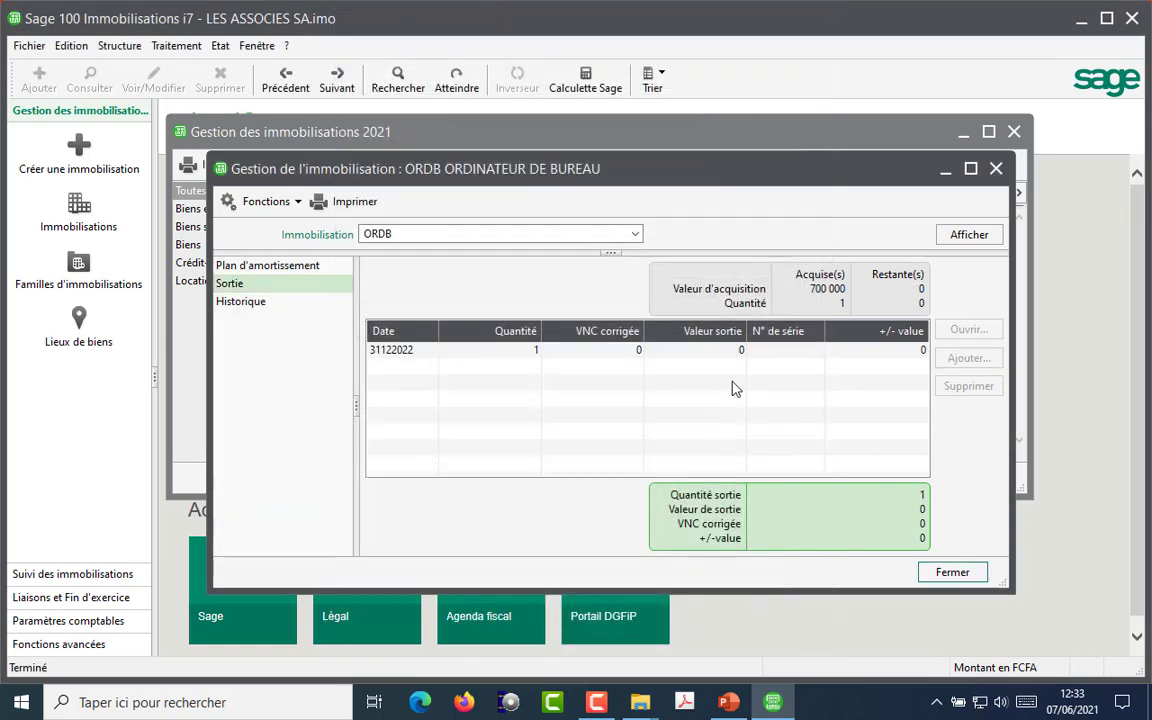
pyautogui.click(996, 170)
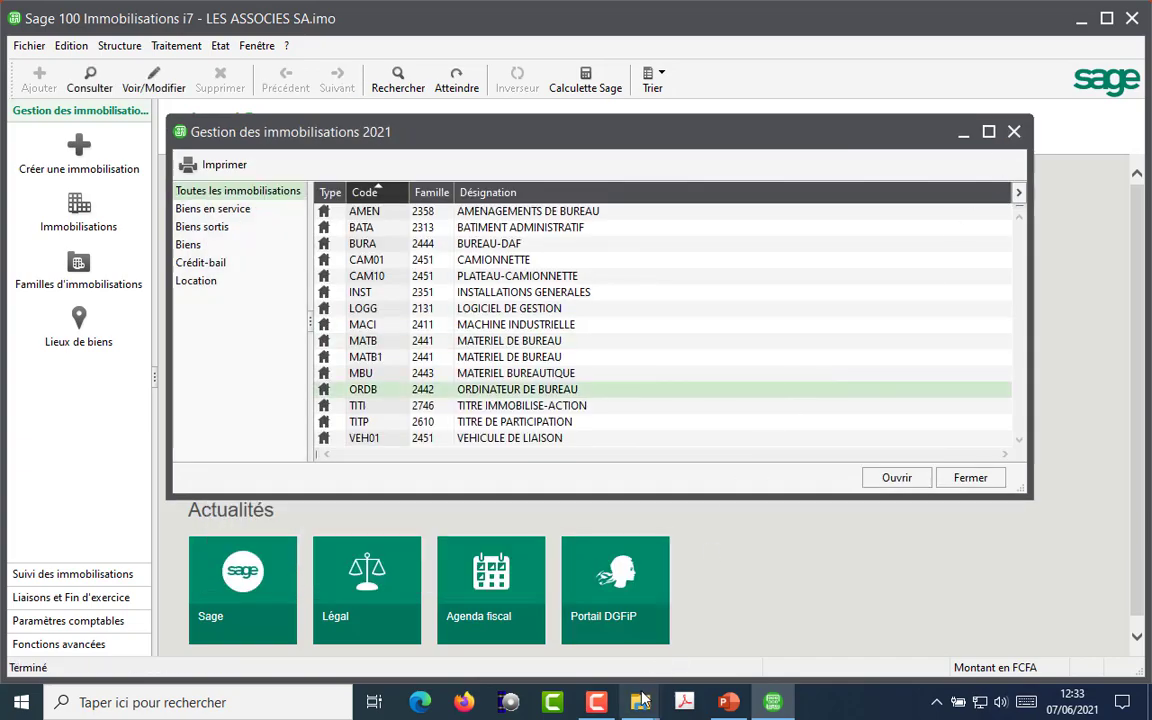
# Step: Review the tasks on PowerPoint slide 7, Travail à faire, and close the asset list in Sage 100 Immobilisations
pyautogui.click(728, 702)
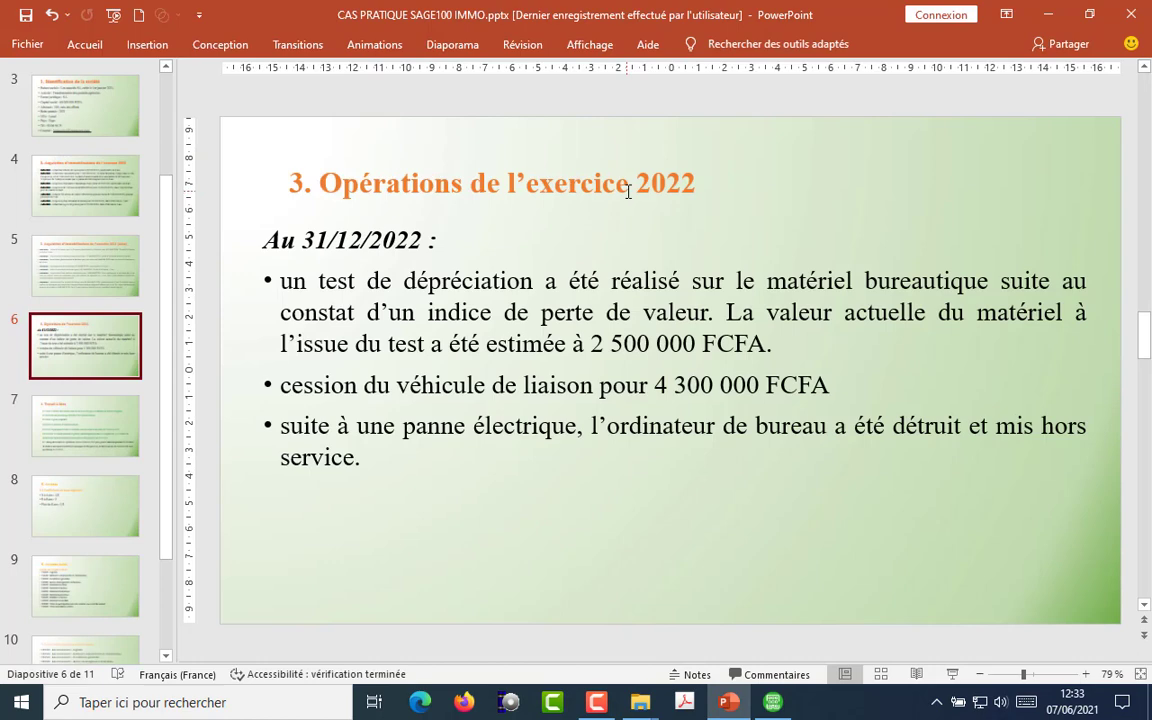
pyautogui.click(110, 430)
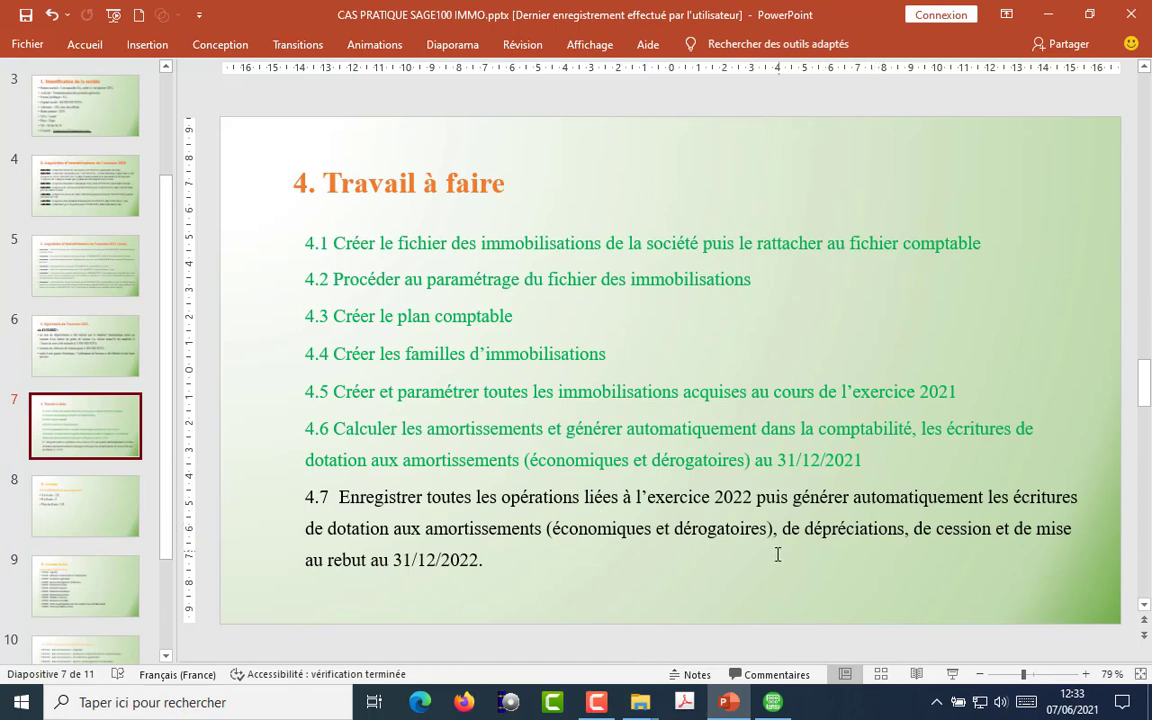
pyautogui.click(769, 707)
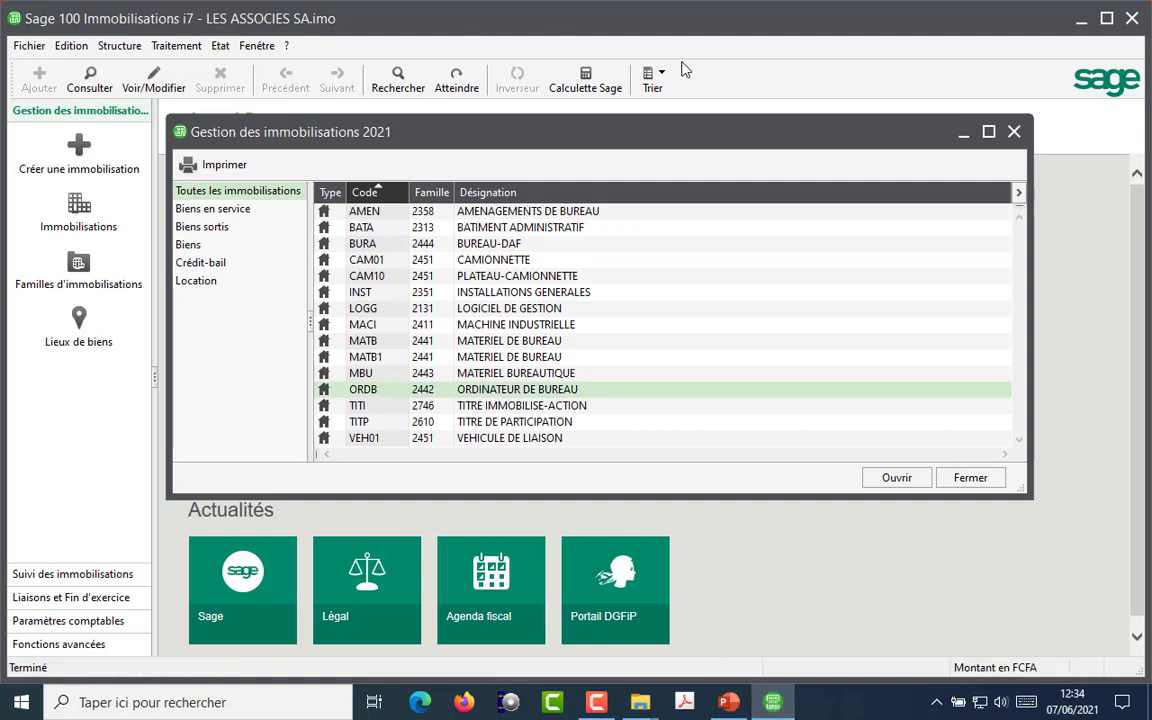
pyautogui.click(1014, 131)
# Step: Run the depreciation calculation (Calcul des dotations) for fiscal year 2022 on all assets
pyautogui.click(187, 50)
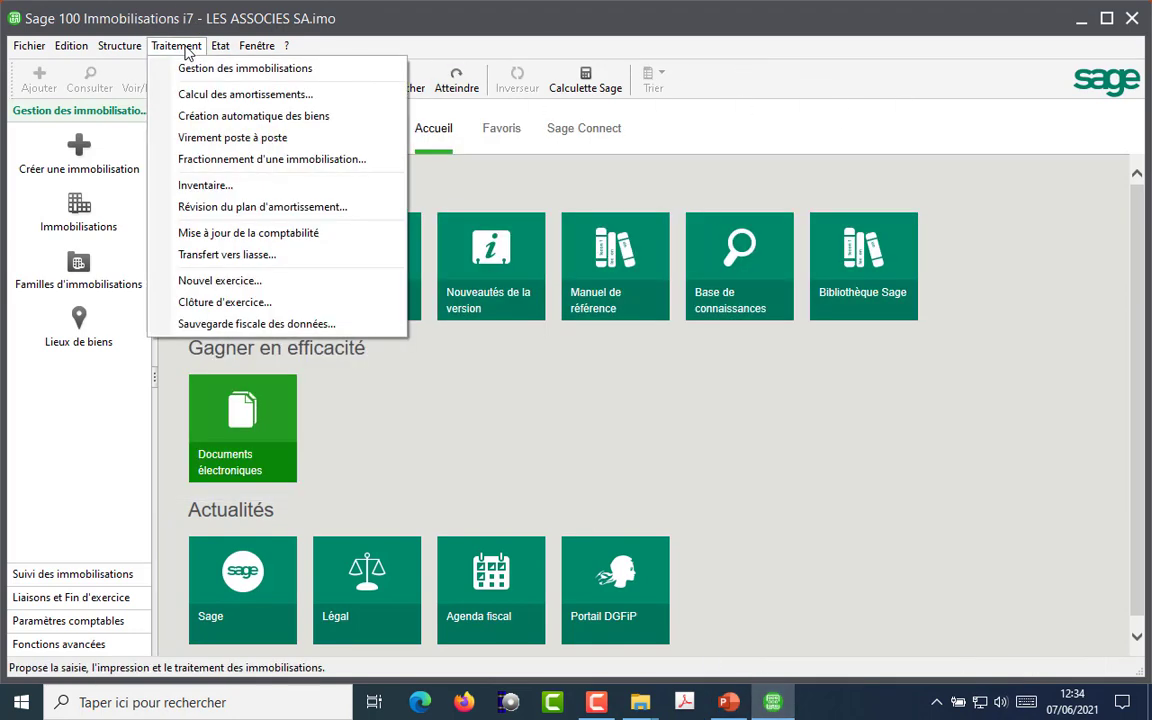
pyautogui.click(210, 96)
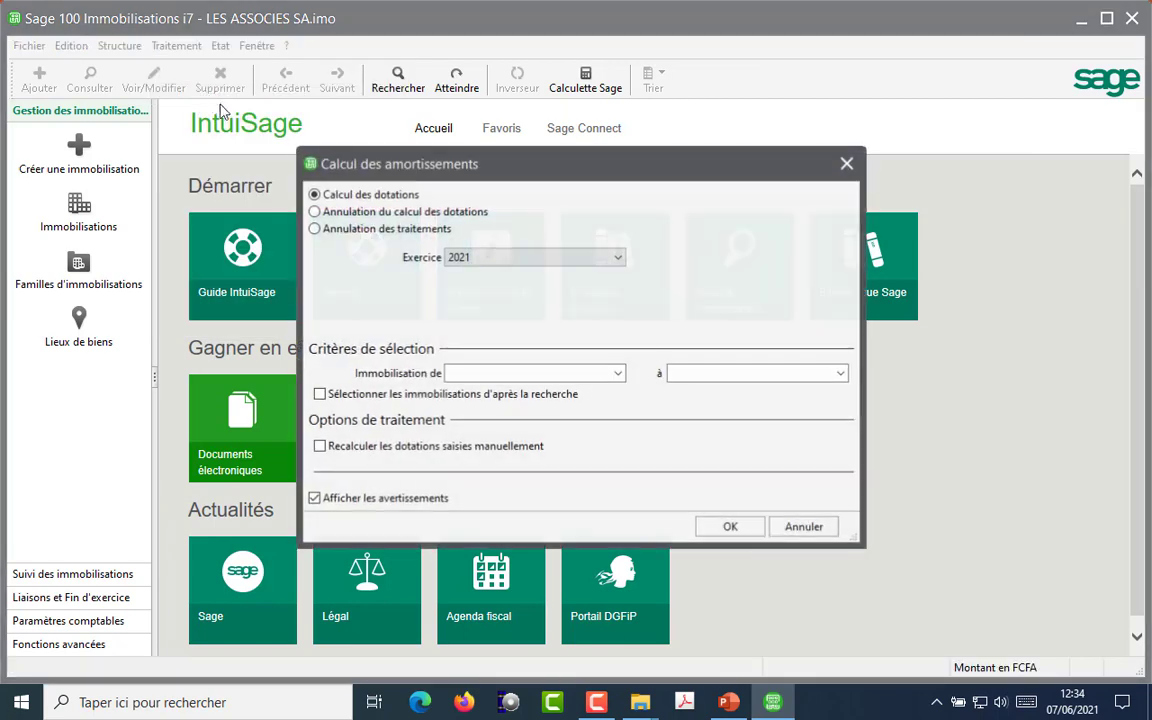
pyautogui.click(476, 262)
pyautogui.click(470, 273)
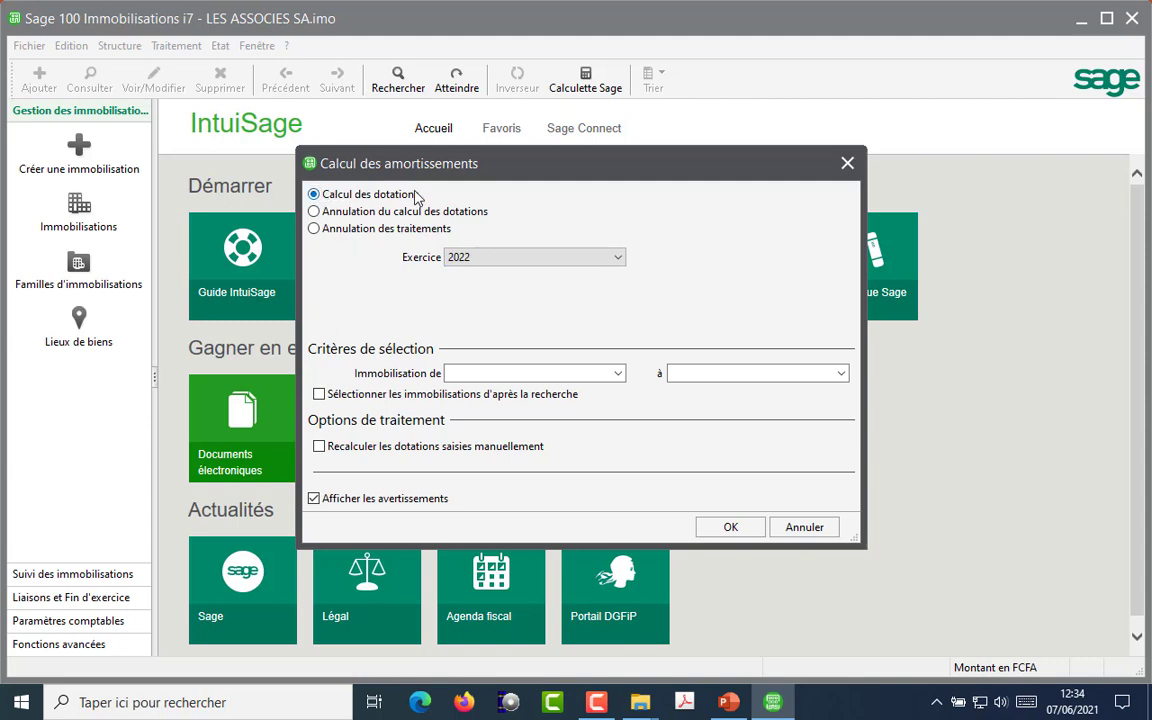
pyautogui.click(727, 527)
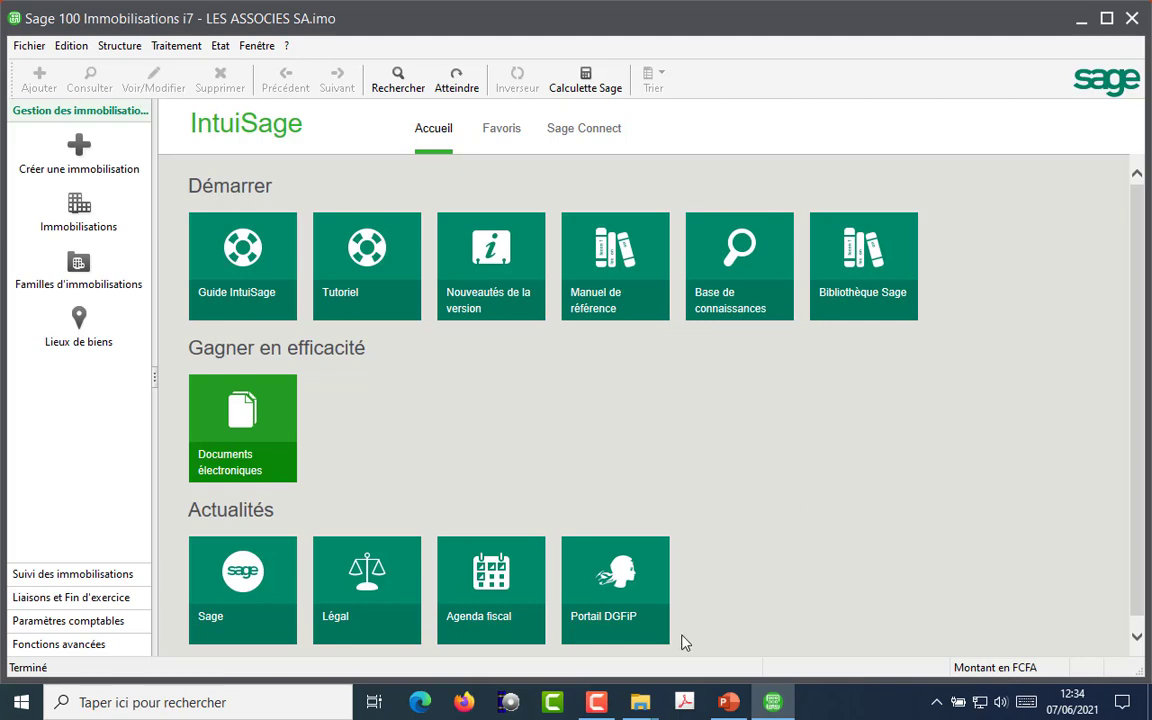
# Step: Close Sage 100 Immobilisations and open LES ASSOCIES.mae from the Sage100_Immo folder in Sage 100 Comptabilité as administrator
pyautogui.click(1131, 18)
pyautogui.moveTo(650, 700)
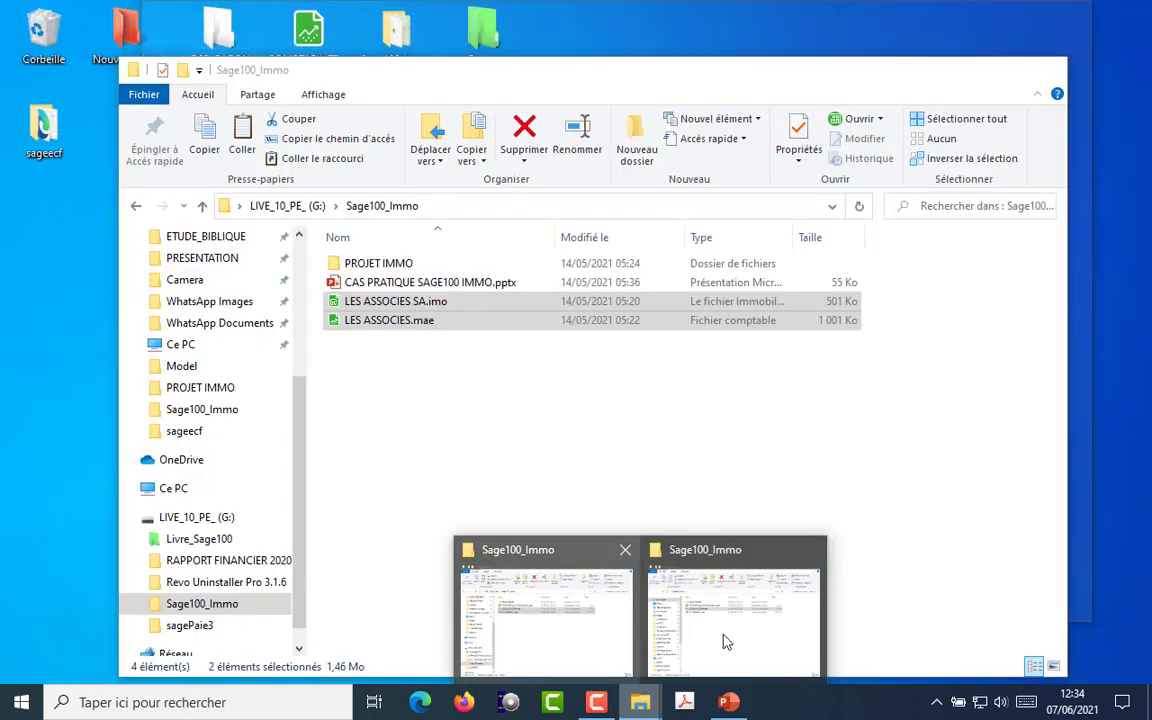
pyautogui.click(680, 655)
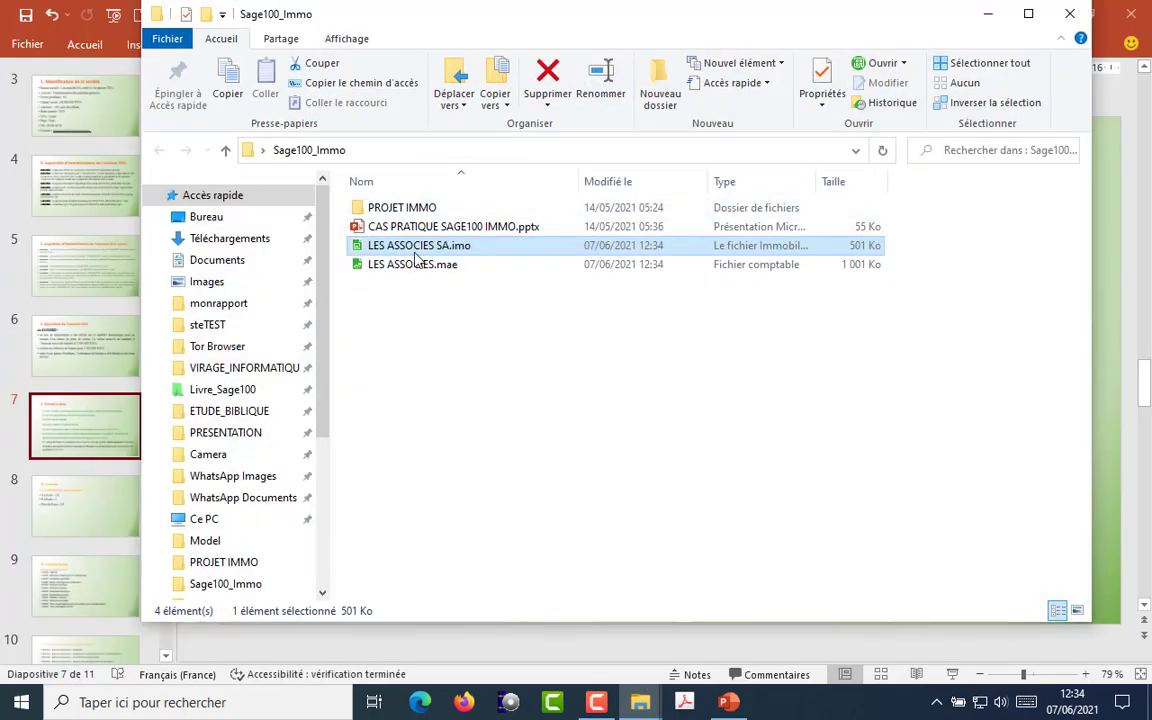
pyautogui.click(405, 267)
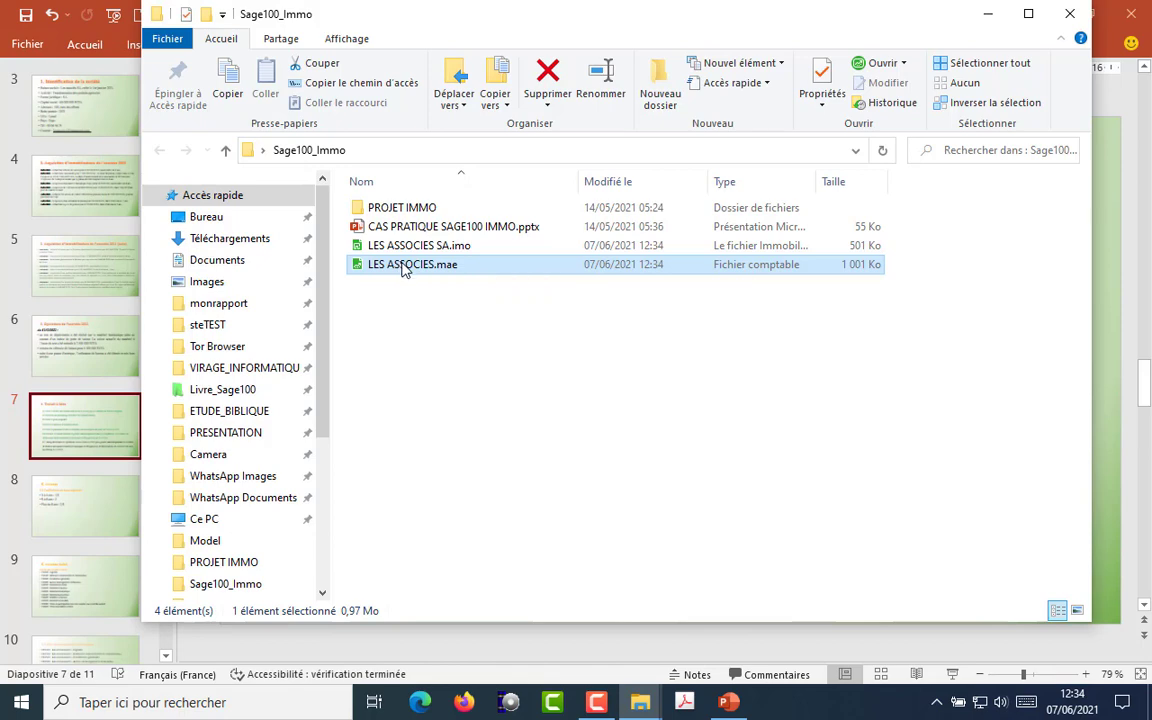
pyautogui.doubleClick(405, 267)
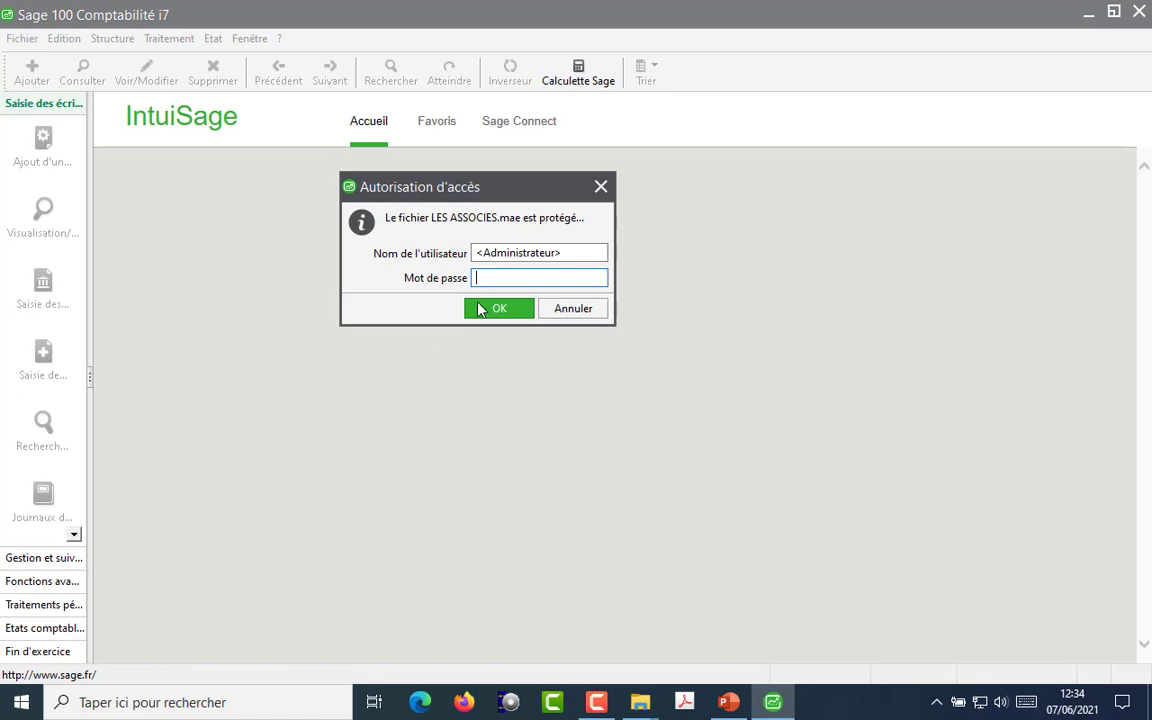
pyautogui.click(509, 305)
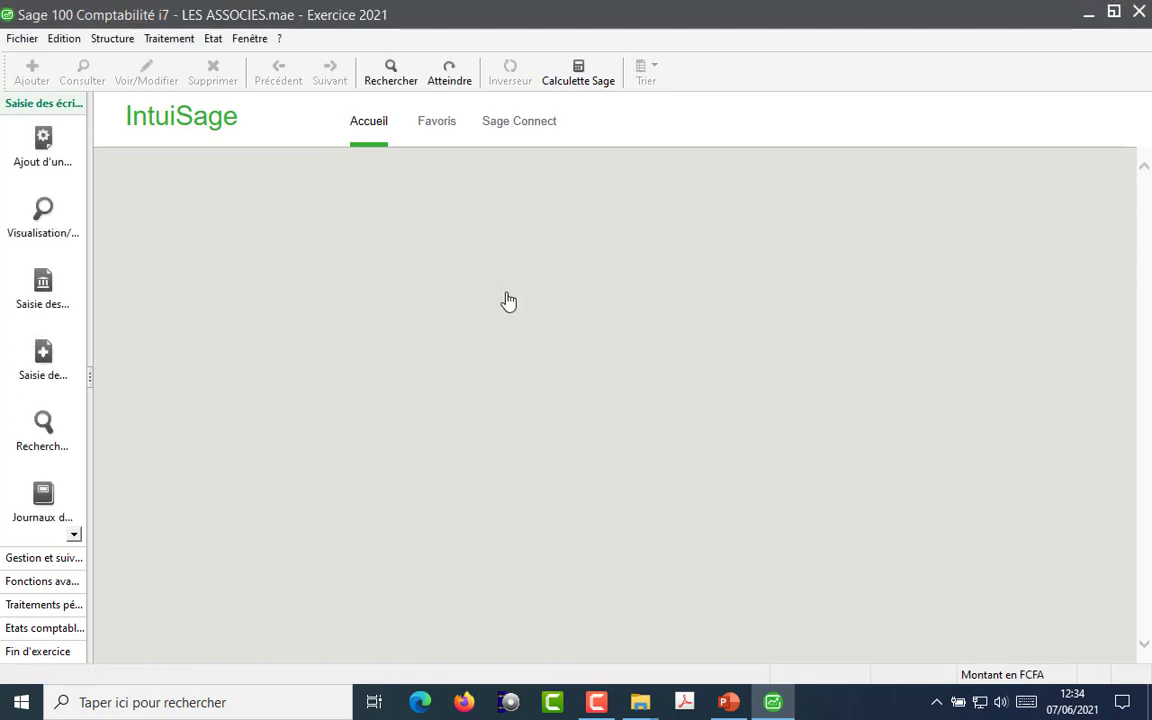
# Step: Switch the accounting file to fiscal year 2022, examine the status of its entry journals and close the journal list
pyautogui.click(249, 39)
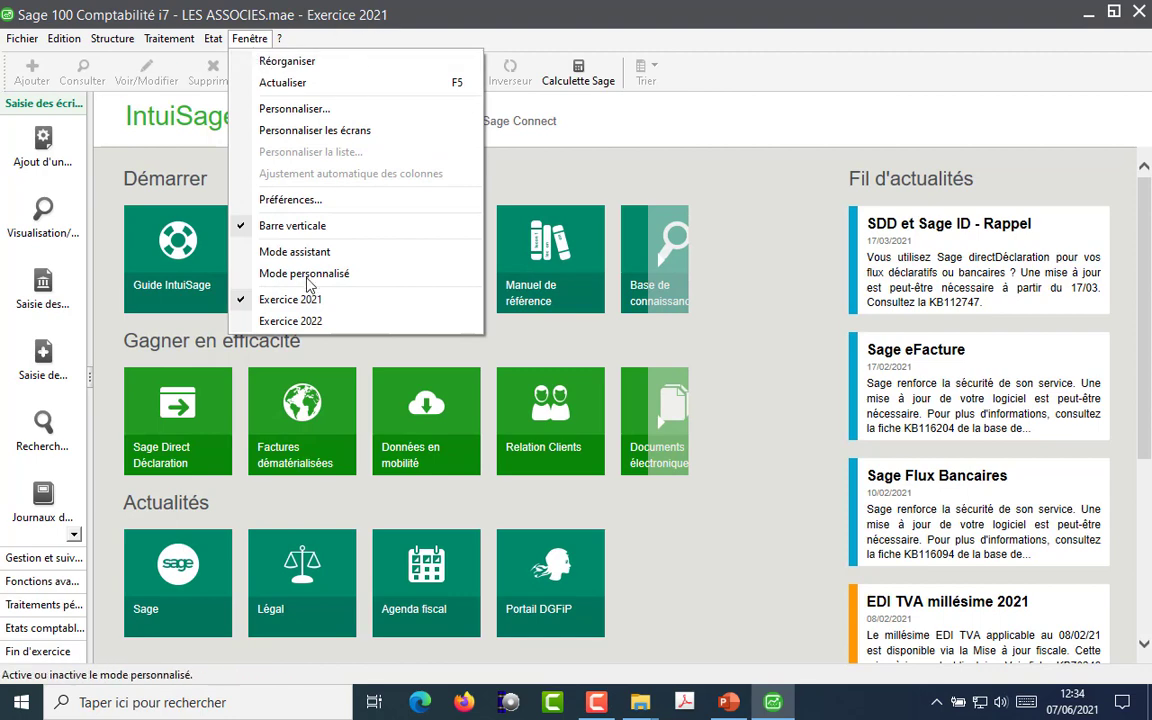
pyautogui.click(290, 321)
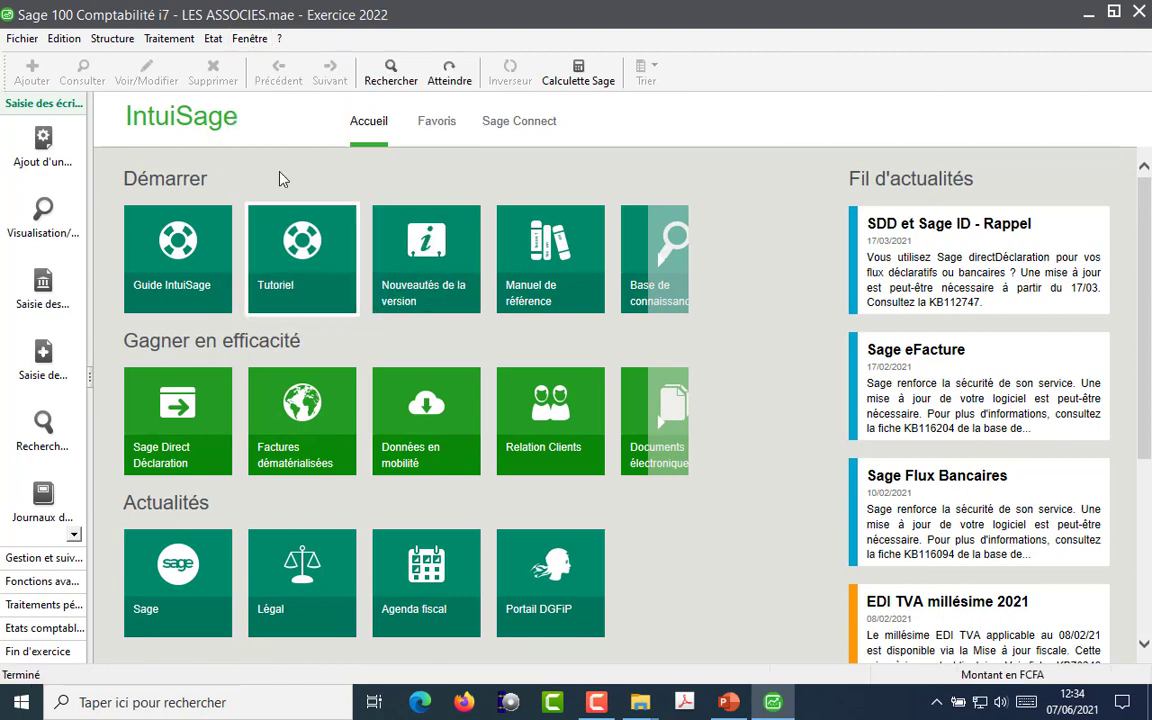
pyautogui.click(176, 44)
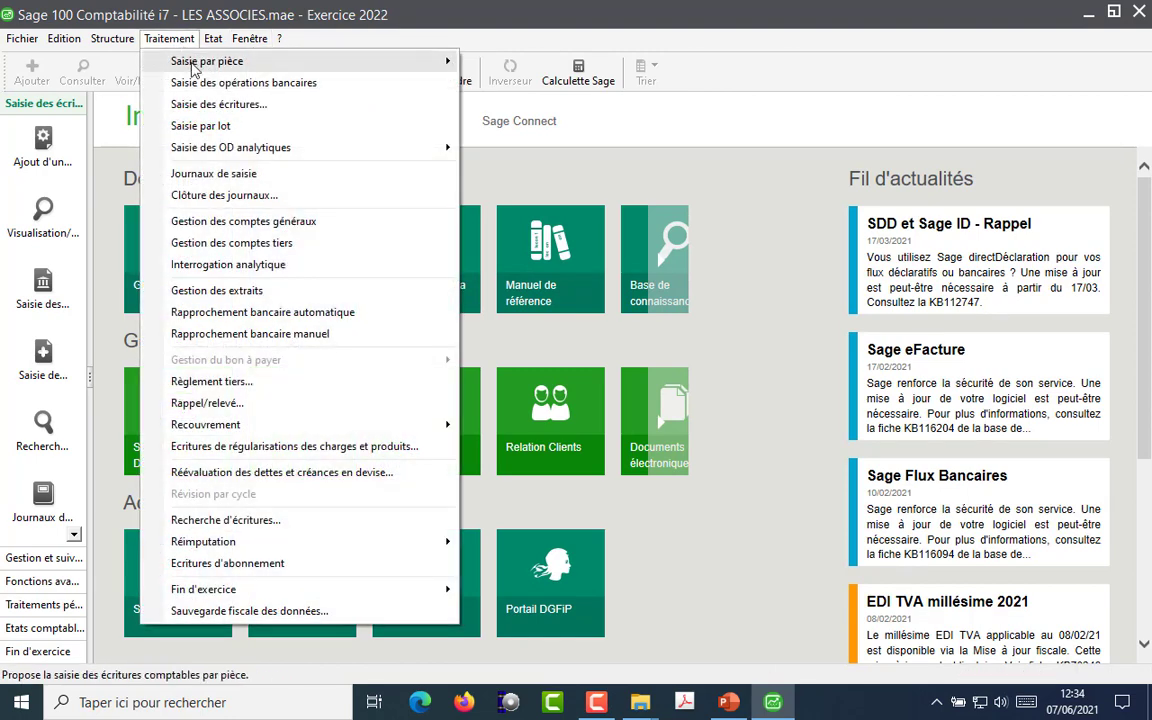
pyautogui.click(222, 176)
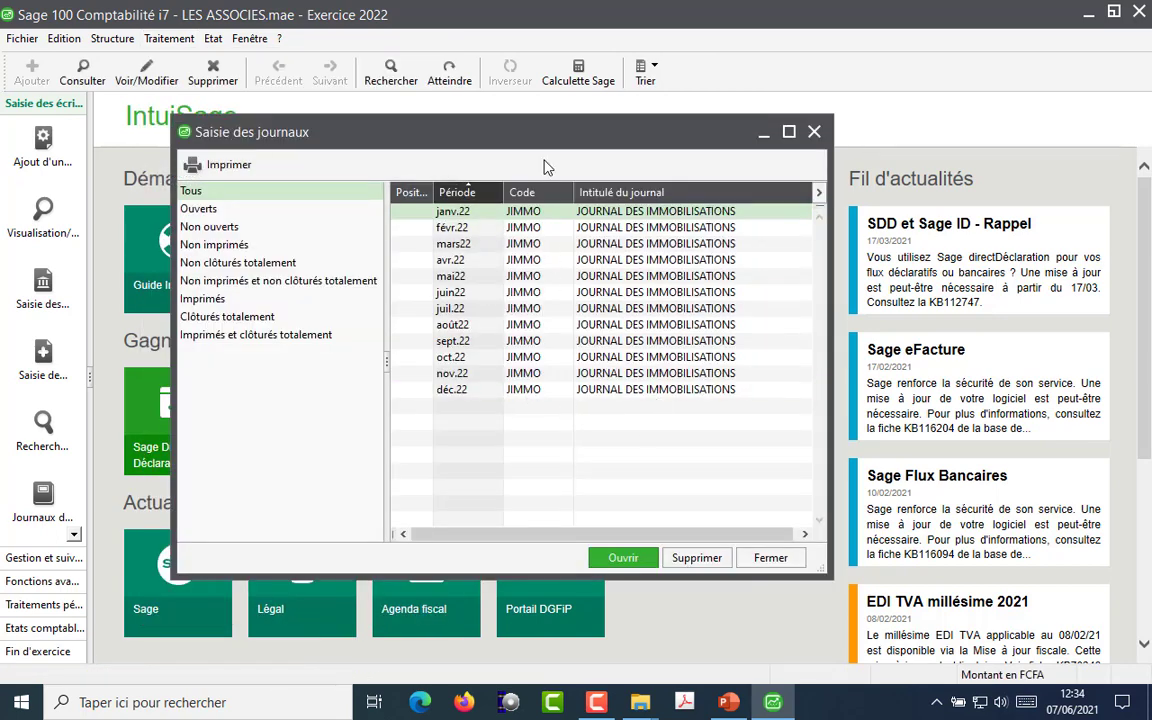
pyautogui.click(814, 131)
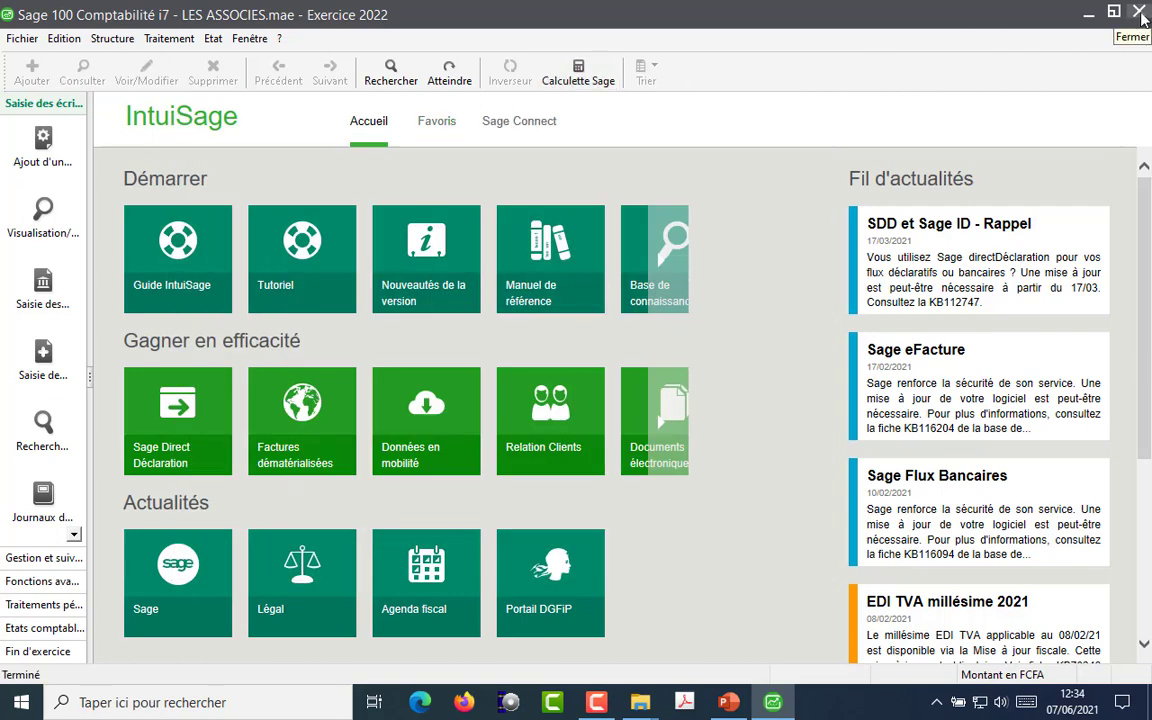
# Step: Close Sage 100 Comptabilité and reopen LES ASSOCIES SA.imo in Sage 100 Immobilisations as administrator
pyautogui.click(1141, 12)
pyautogui.click(430, 248)
pyautogui.doubleClick(430, 248)
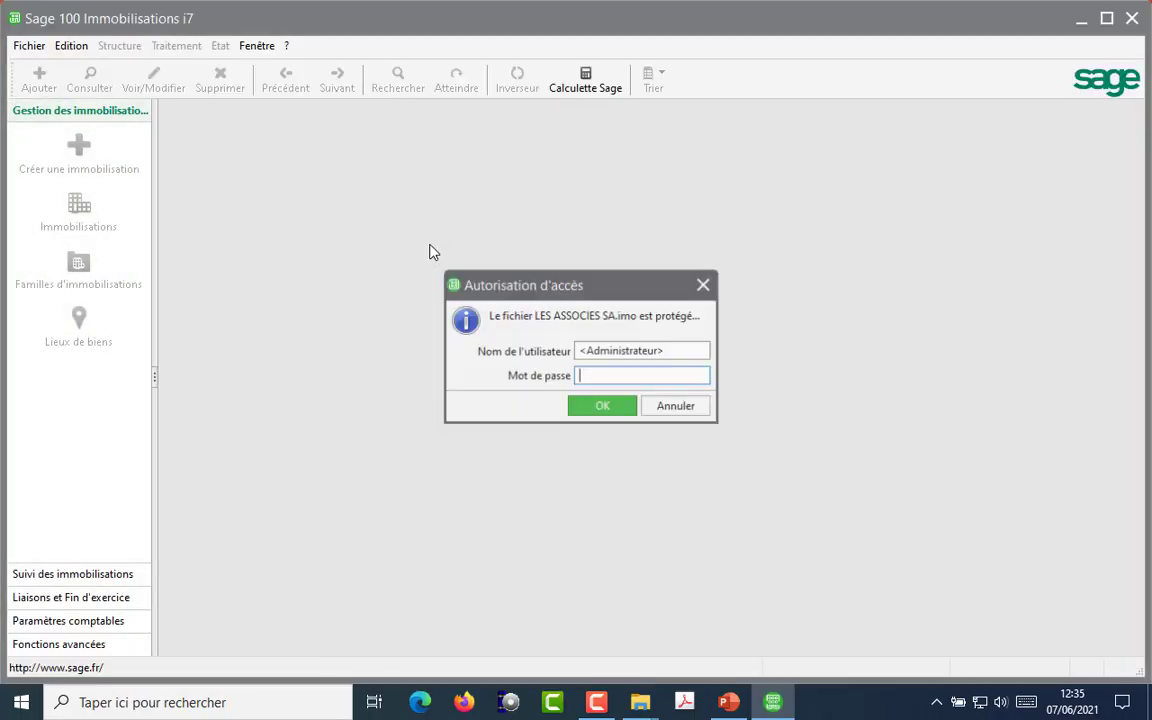
pyautogui.click(599, 405)
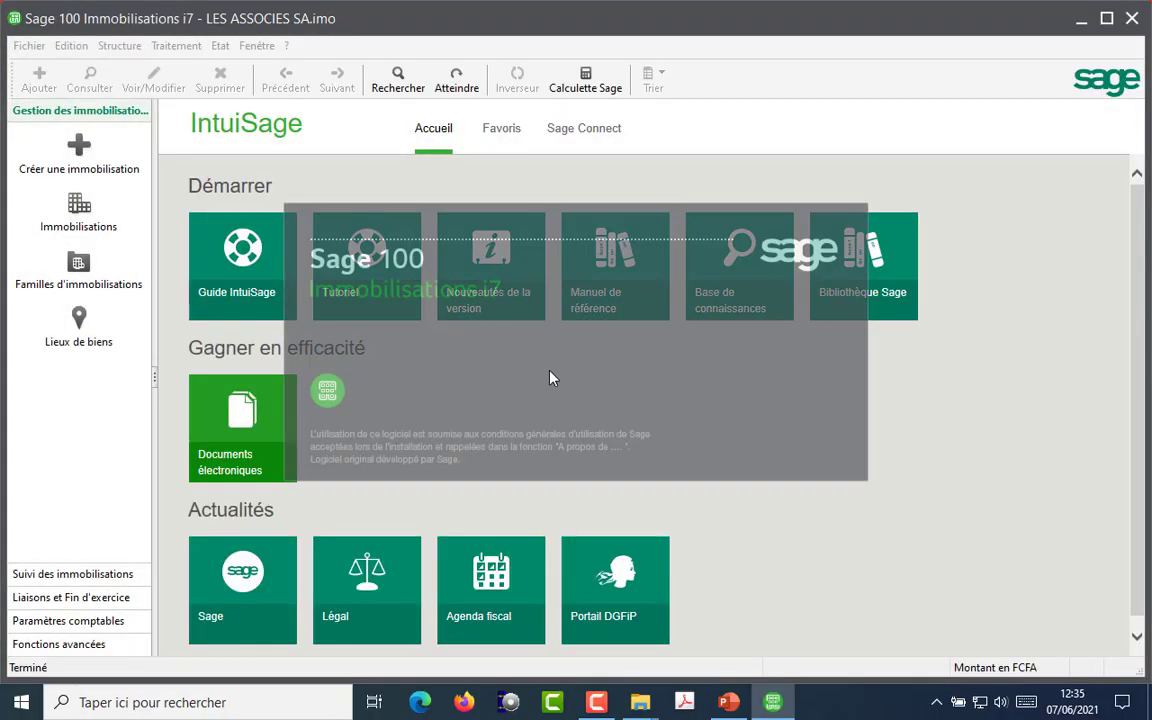
# Step: Run the accounting update for fiscal year 2022, posting the depreciation charges (Dotations à comptabiliser) with all general entries to LES ASSOCIES.mae
pyautogui.click(226, 48)
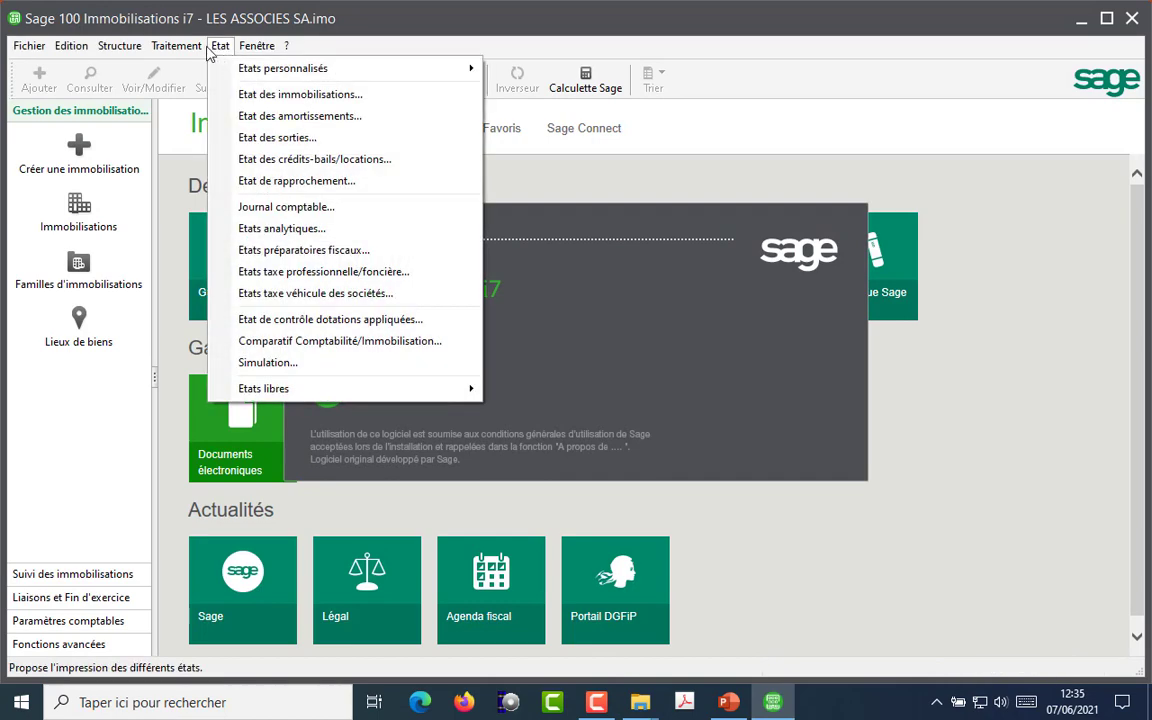
pyautogui.moveTo(191, 52)
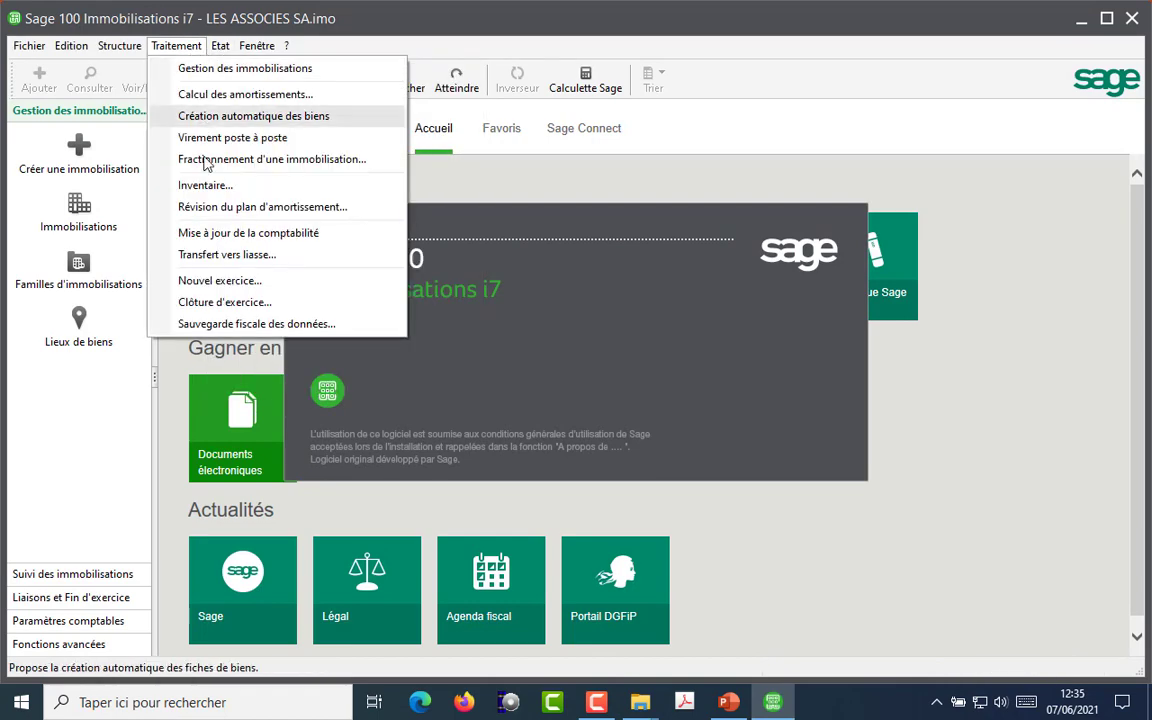
pyautogui.click(222, 233)
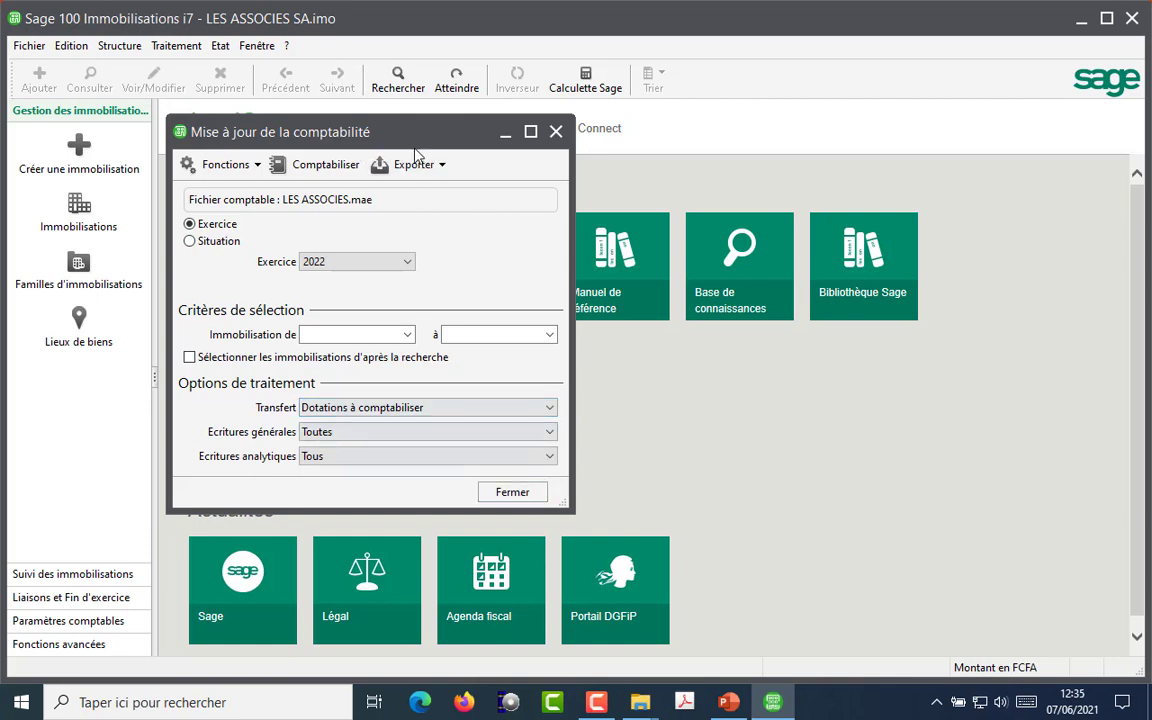
pyautogui.click(338, 172)
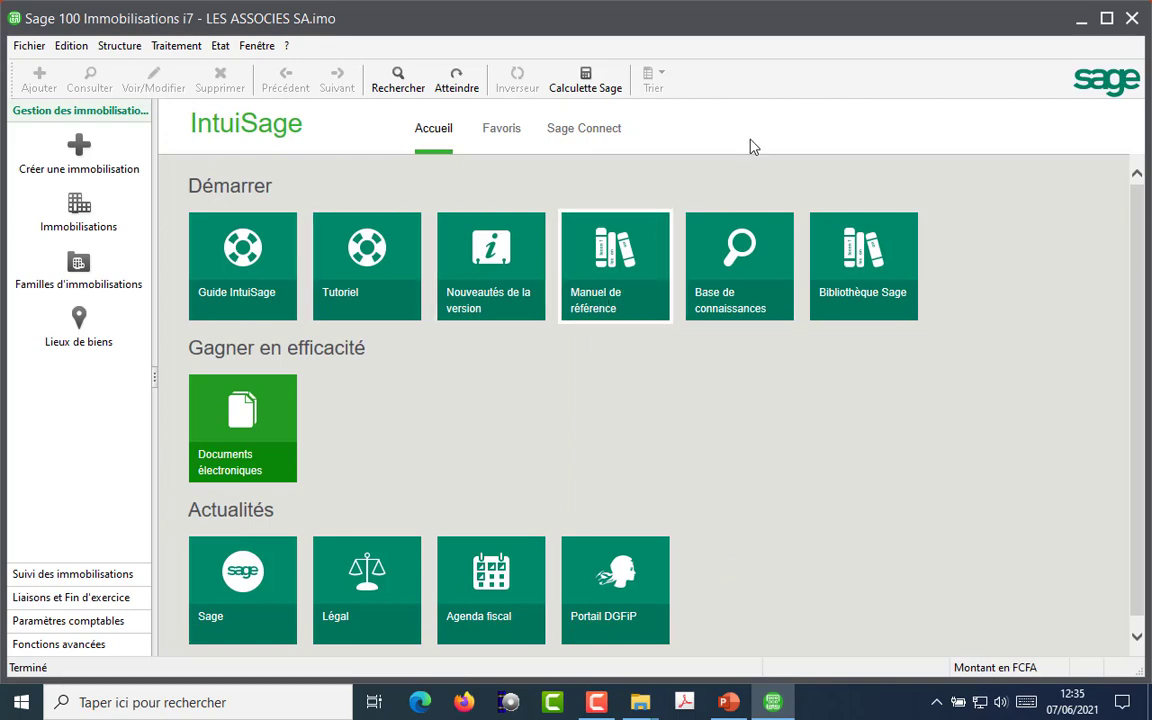
# Step: Close Sage 100 Immobilisations and open LES ASSOCIES.mae in Sage 100 Comptabilité as administrator
pyautogui.click(1133, 20)
pyautogui.click(419, 265)
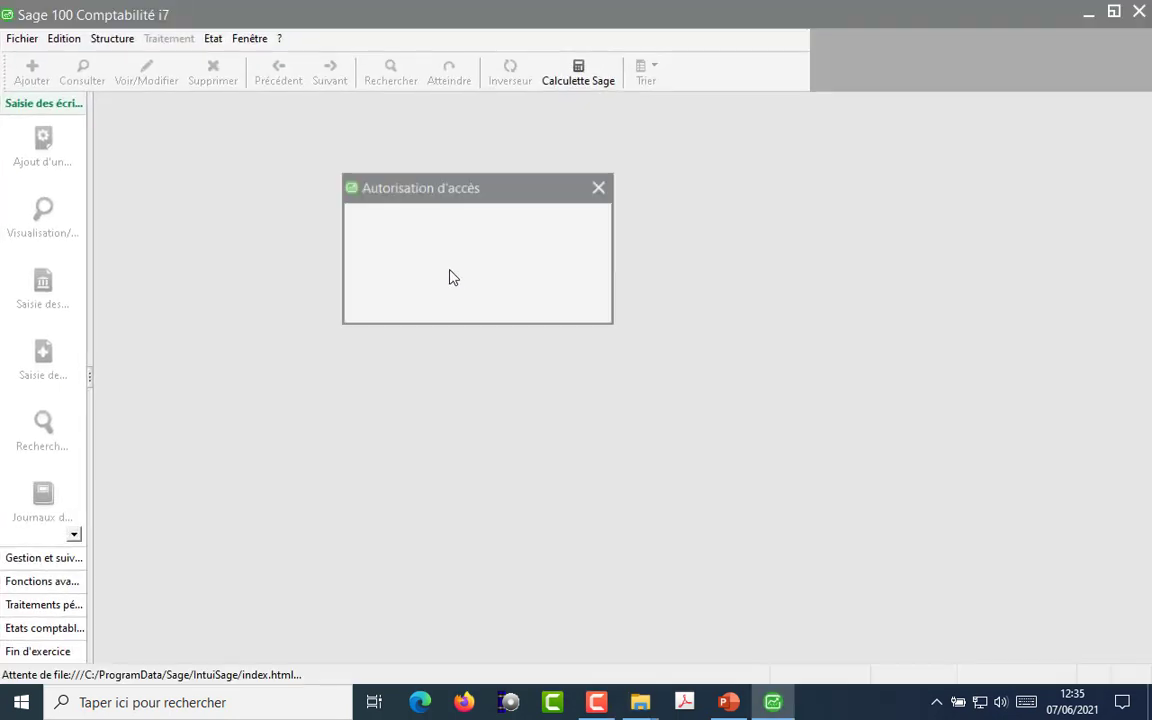
pyautogui.click(499, 309)
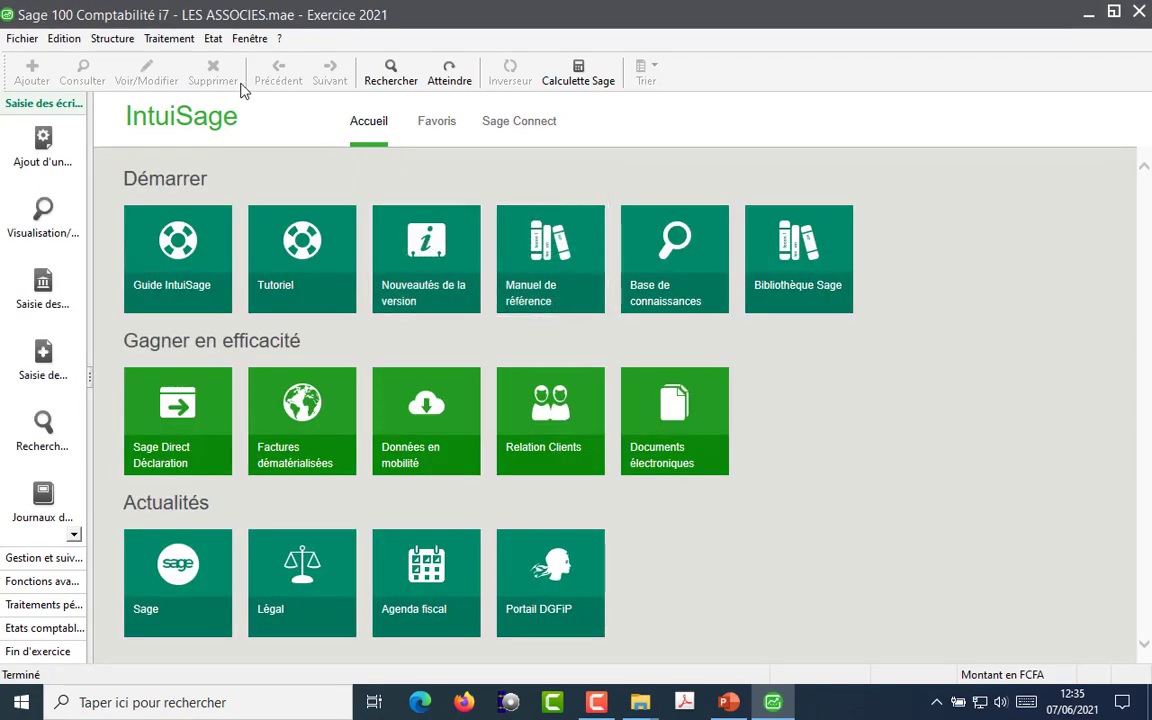
# Step: Switch the accounting file to fiscal year 2022 and open the December 2022 JIMMO fixed-asset journal in a maximized window
pyautogui.click(250, 38)
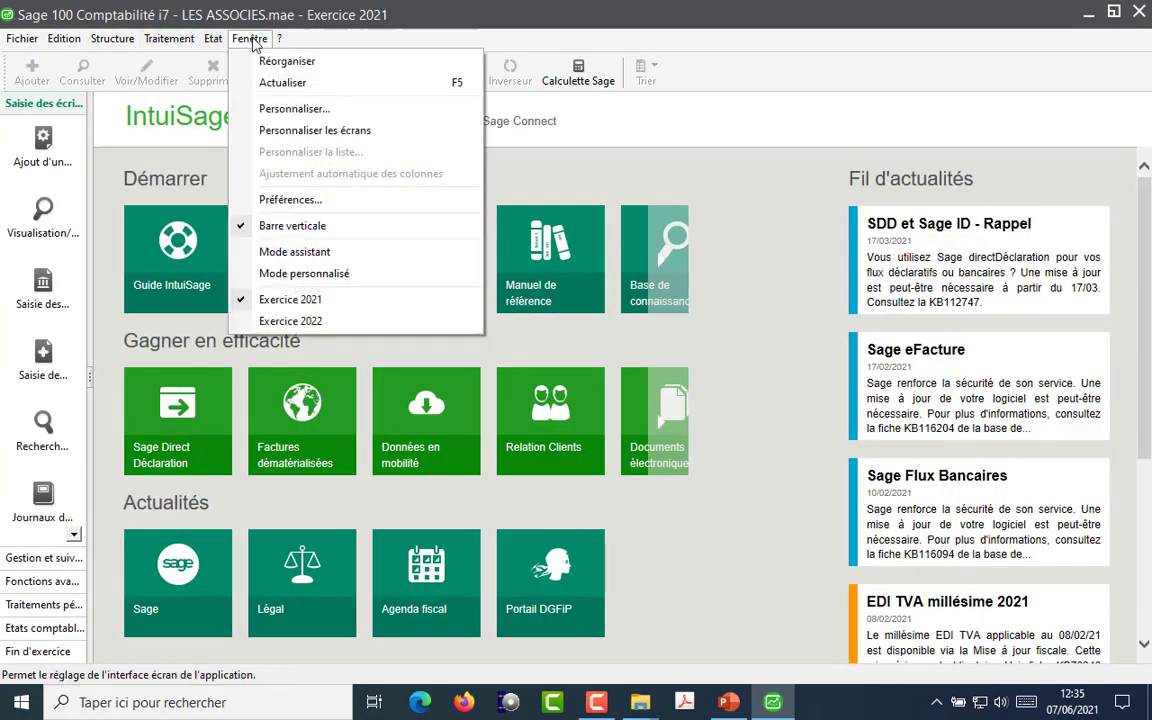
pyautogui.click(303, 321)
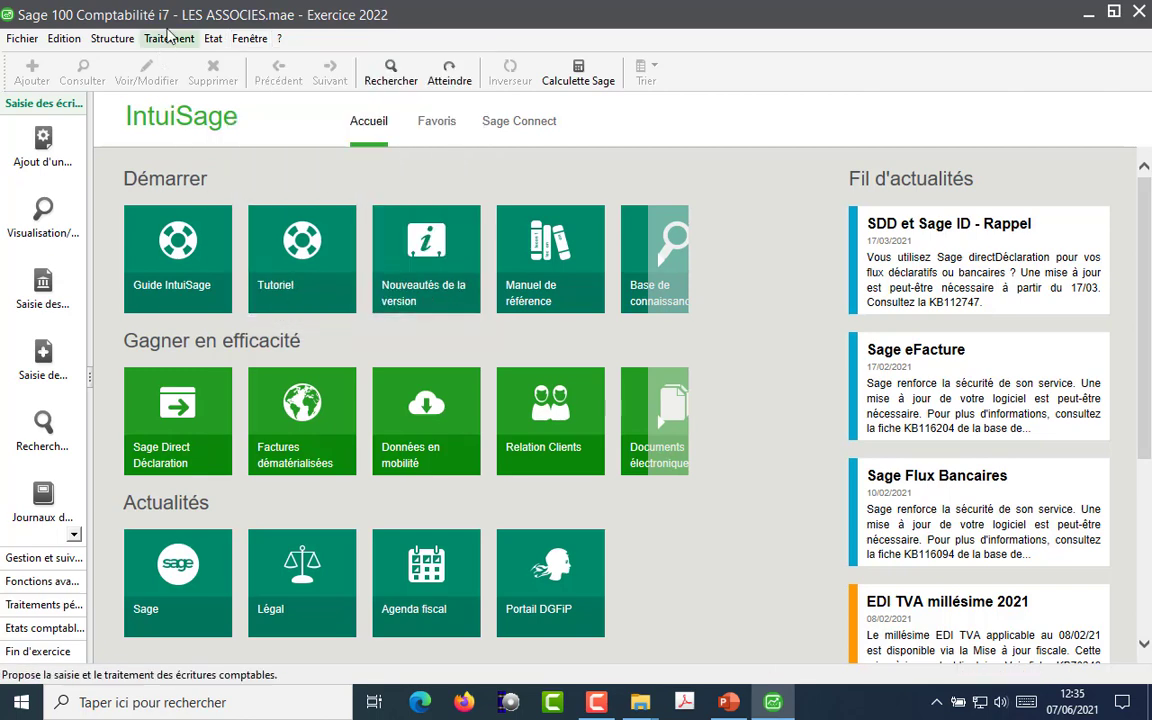
pyautogui.click(167, 40)
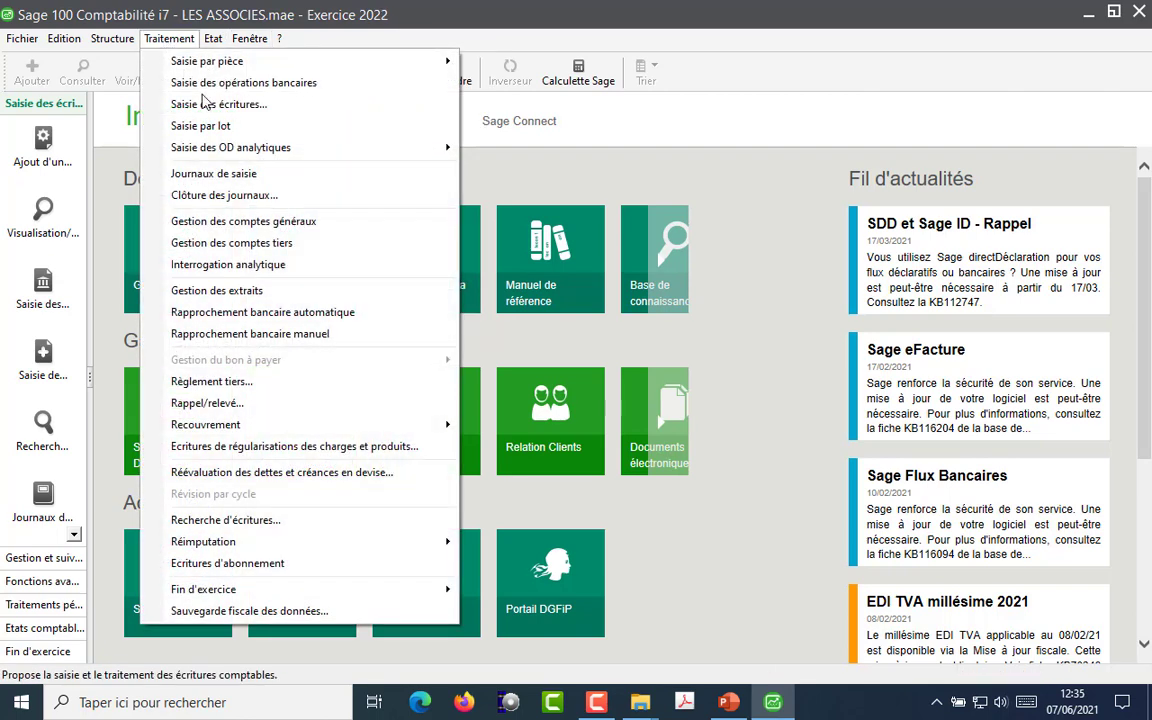
pyautogui.click(240, 177)
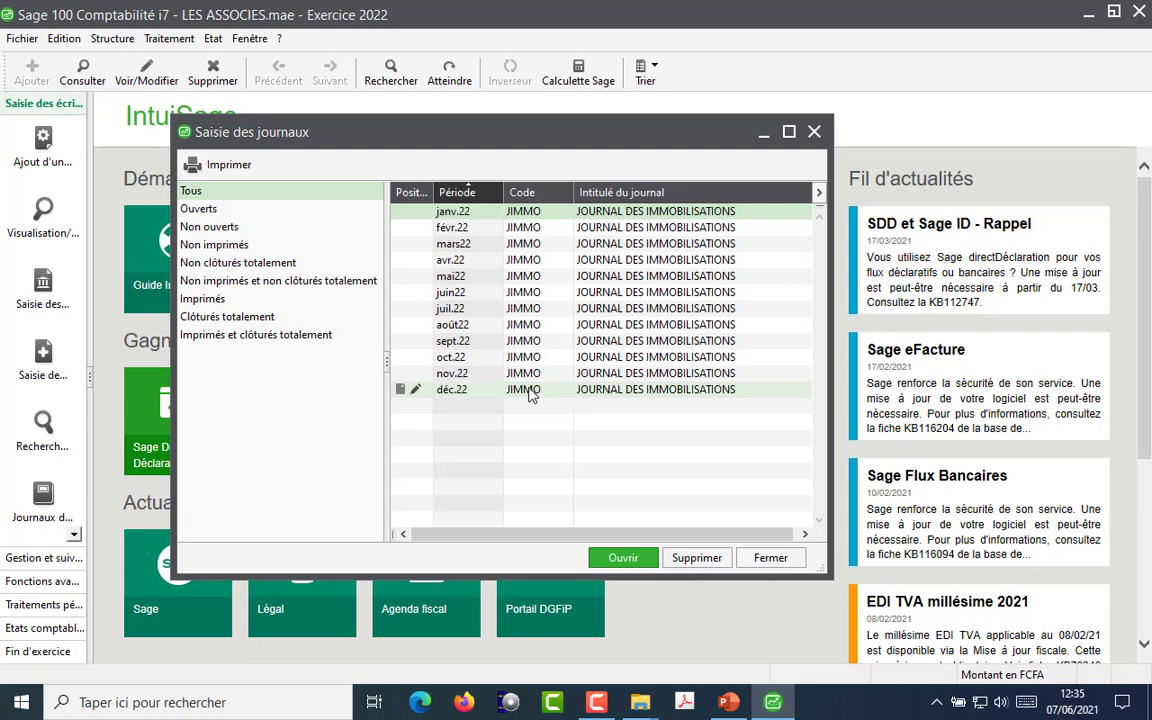
pyautogui.doubleClick(530, 393)
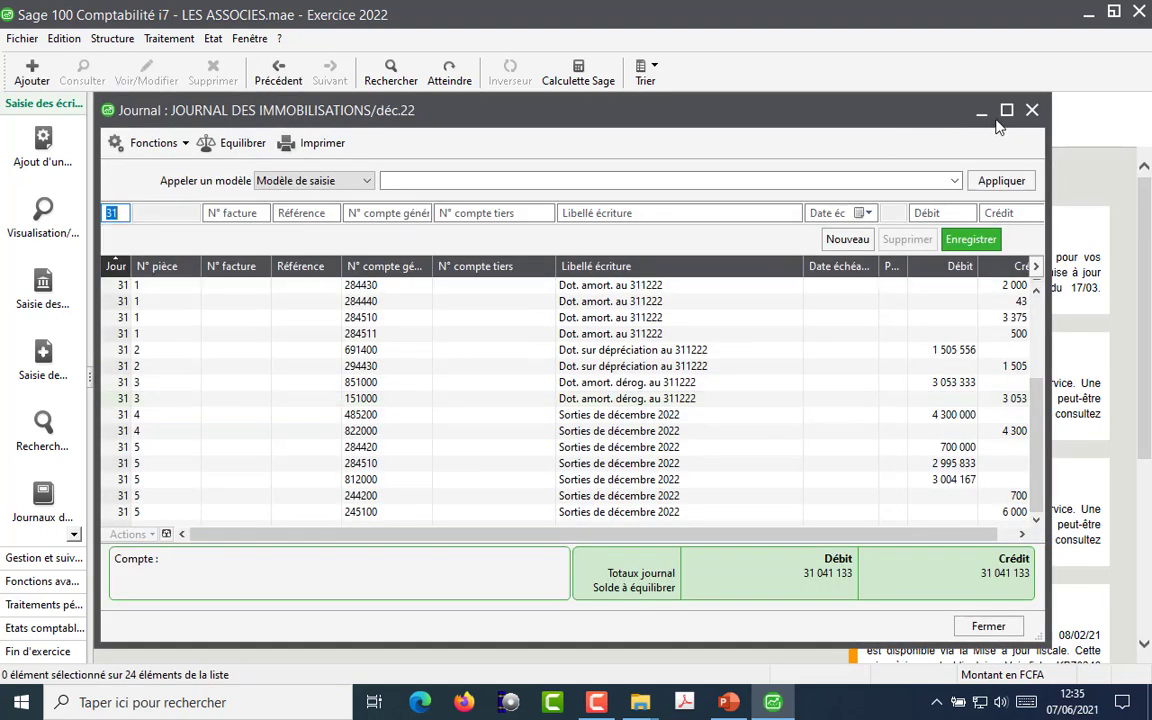
pyautogui.doubleClick(910, 108)
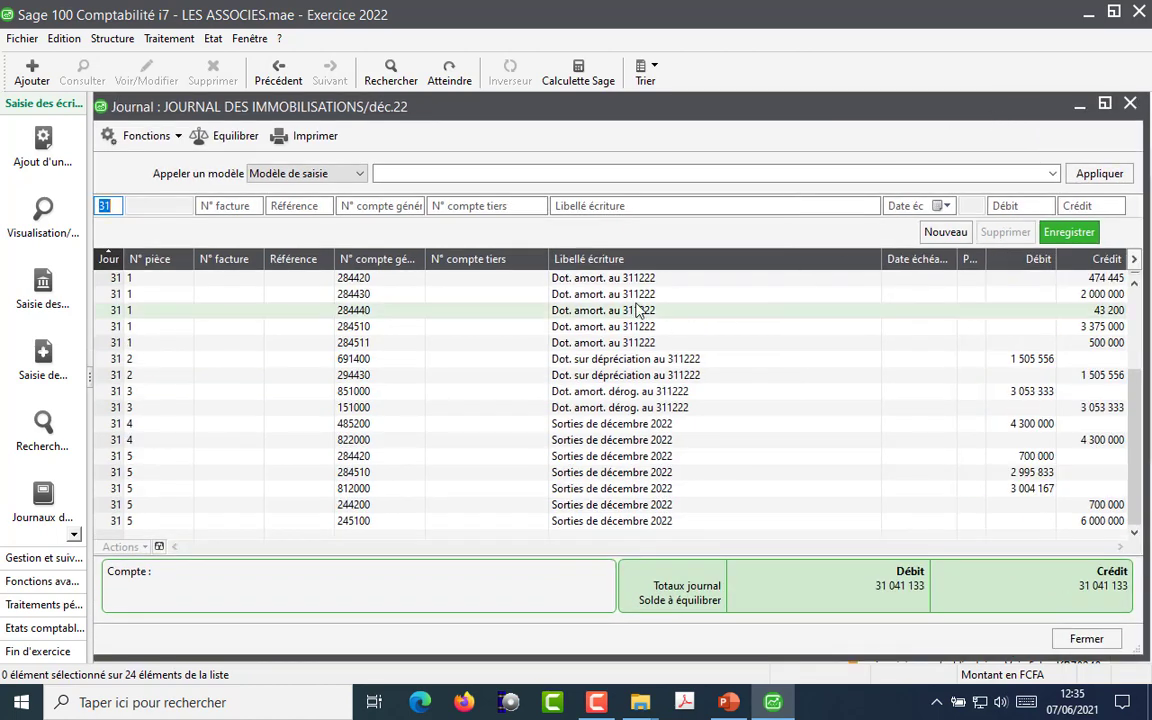
# Step: Examine the journal's depreciation, impairment and derogatory amortization lines (pièces 1 to 3) and the accounts they use
pyautogui.scroll(3, 630, 300)
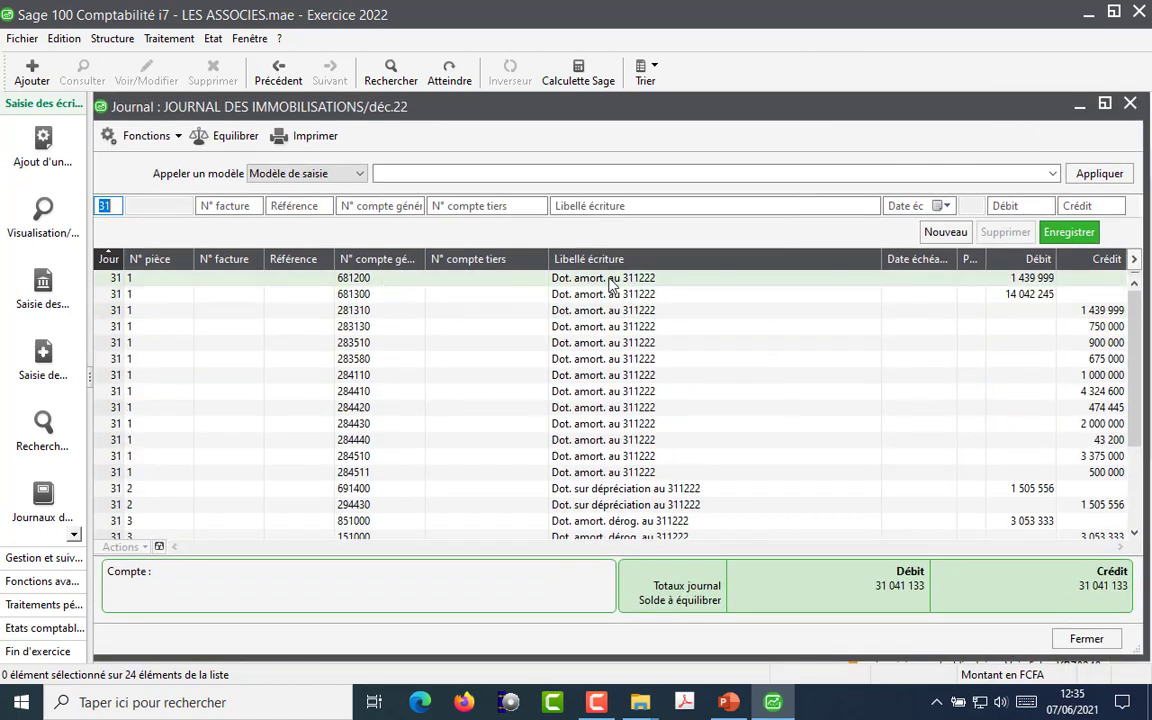
pyautogui.click(604, 490)
pyautogui.click(618, 507)
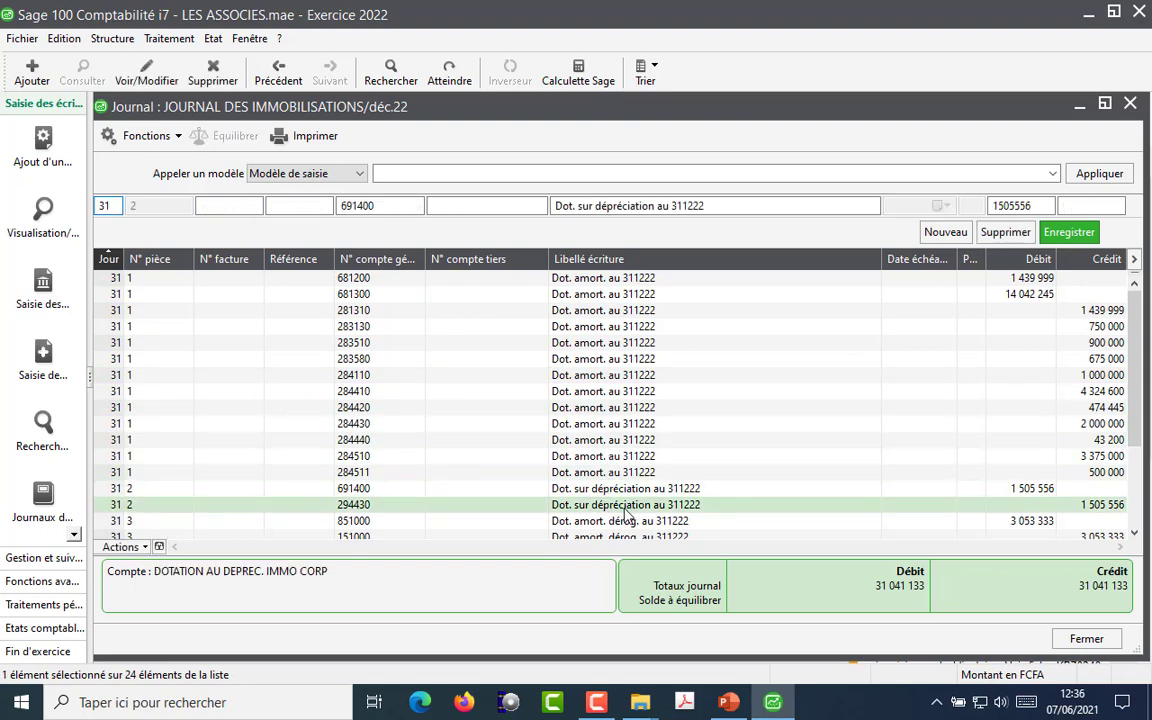
pyautogui.click(634, 492)
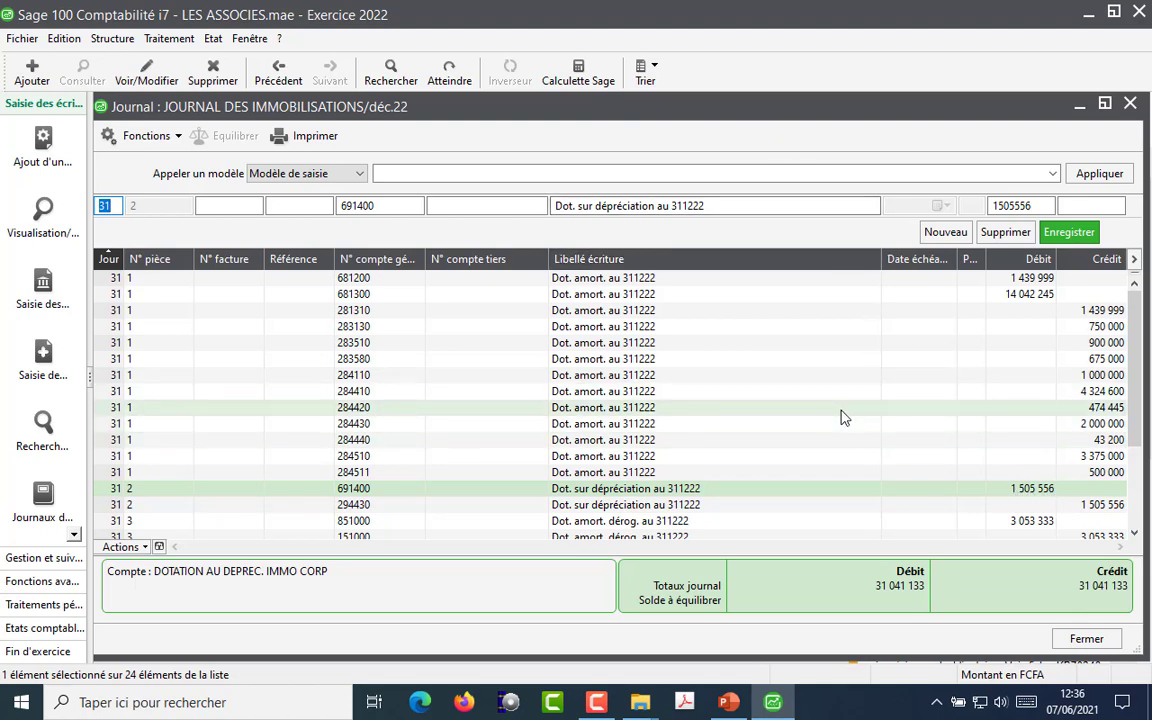
pyautogui.scroll(-1, 787, 521)
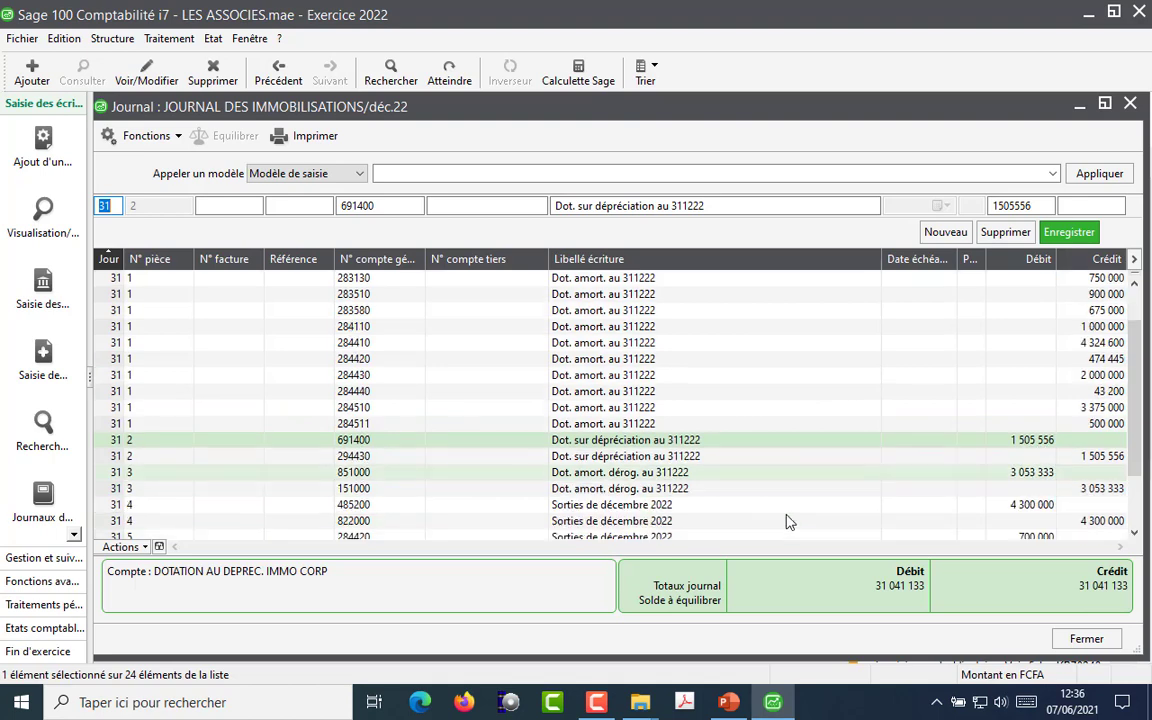
pyautogui.click(617, 472)
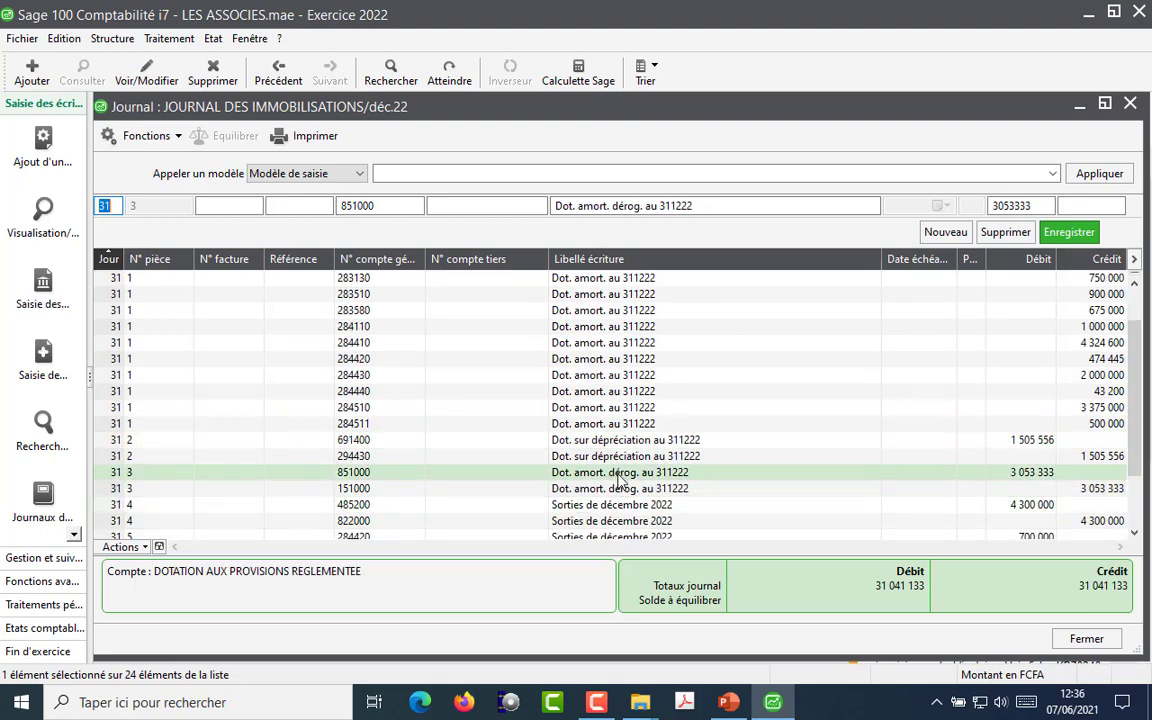
pyautogui.click(617, 490)
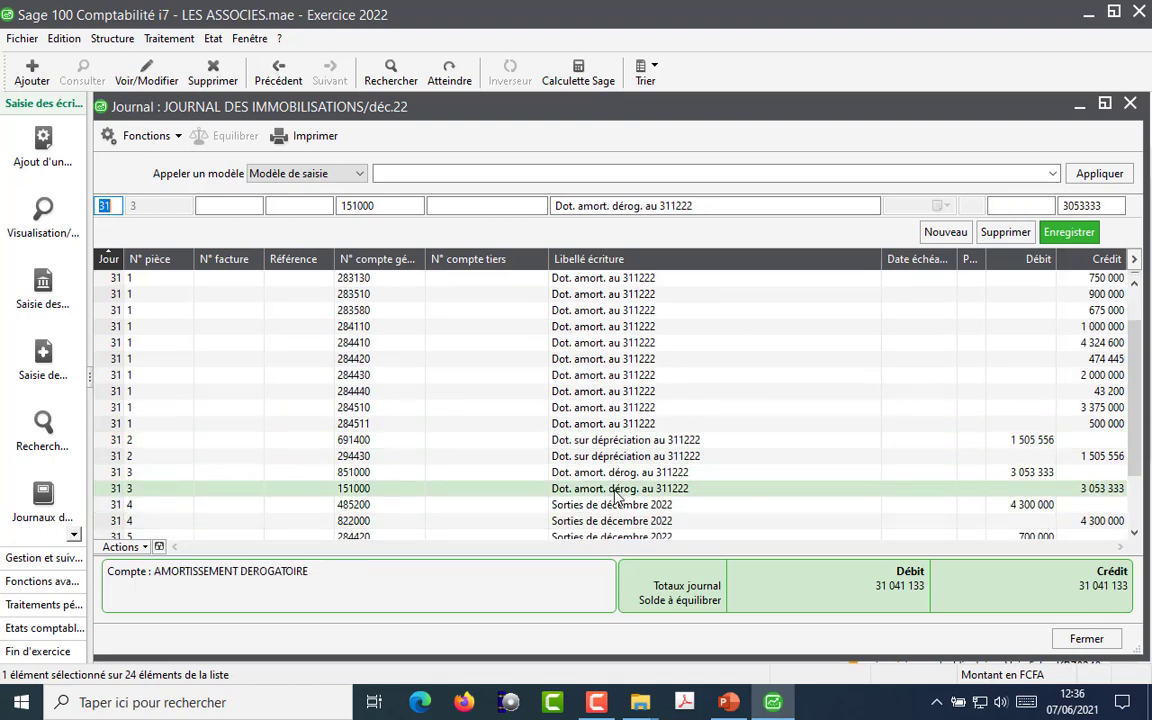
pyautogui.scroll(-1, 627, 505)
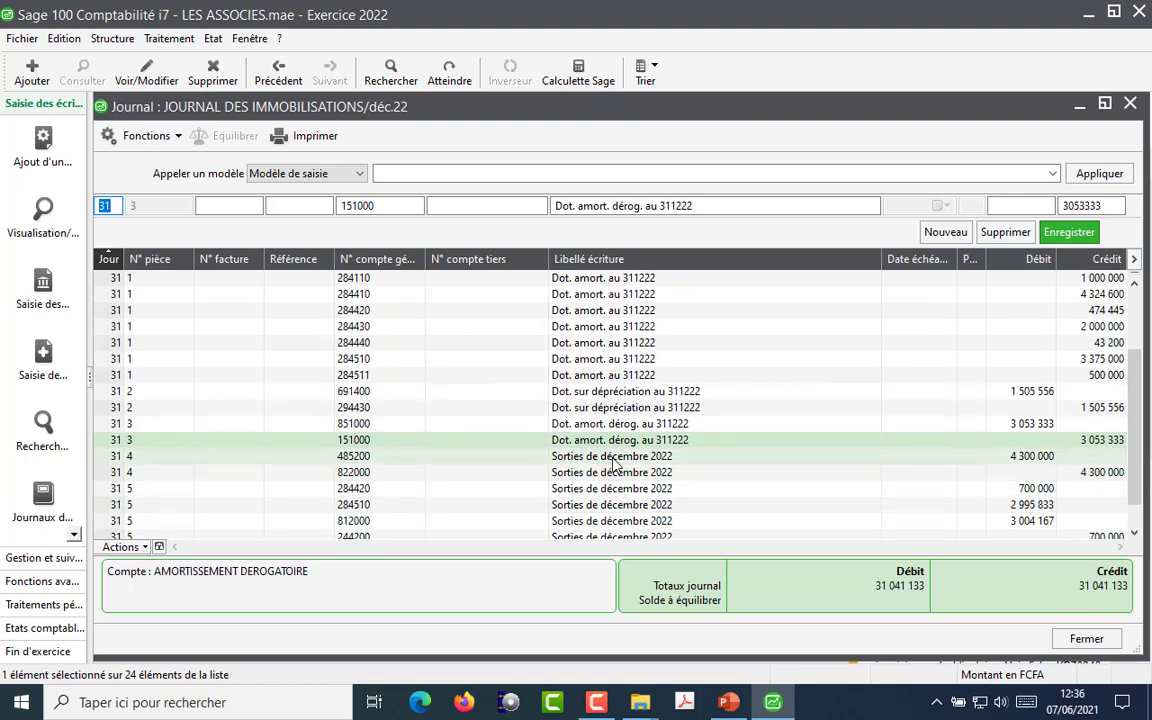
# Step: Examine the December 2022 disposal entries (pièces 4 and 5), including accounts 485200, 822000, 244200 and 812000, and review the whole journal again
pyautogui.click(614, 461)
pyautogui.click(615, 474)
pyautogui.scroll(-1, 624, 488)
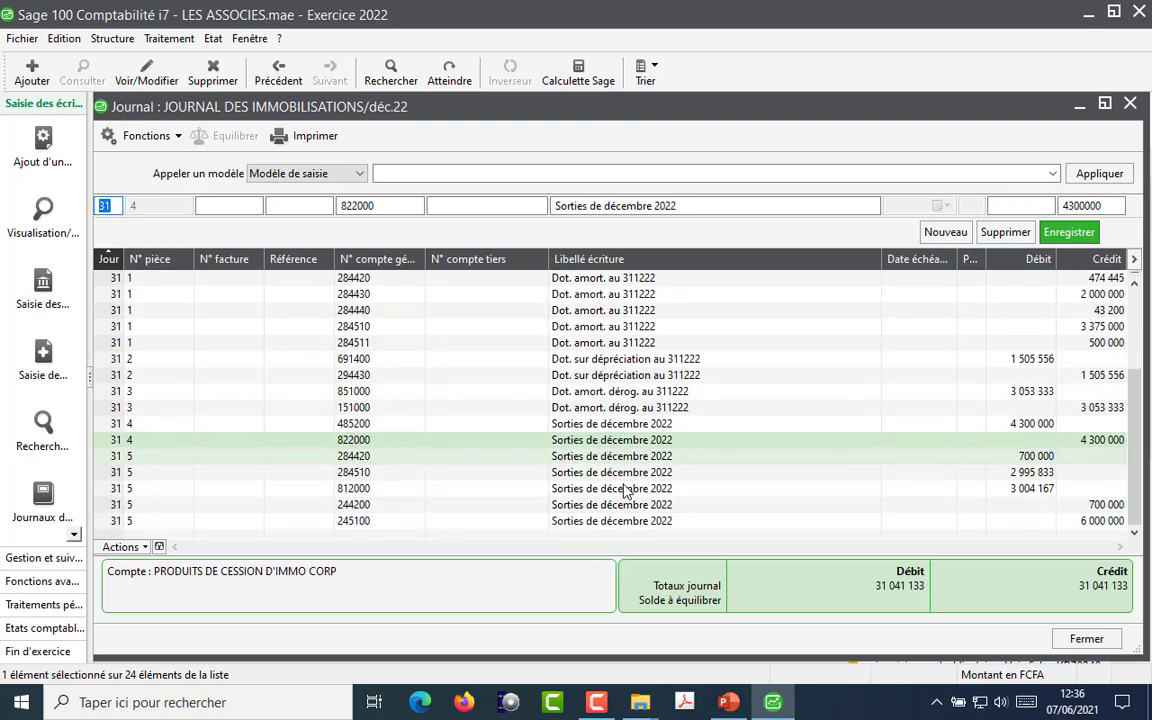
pyautogui.scroll(3, 627, 490)
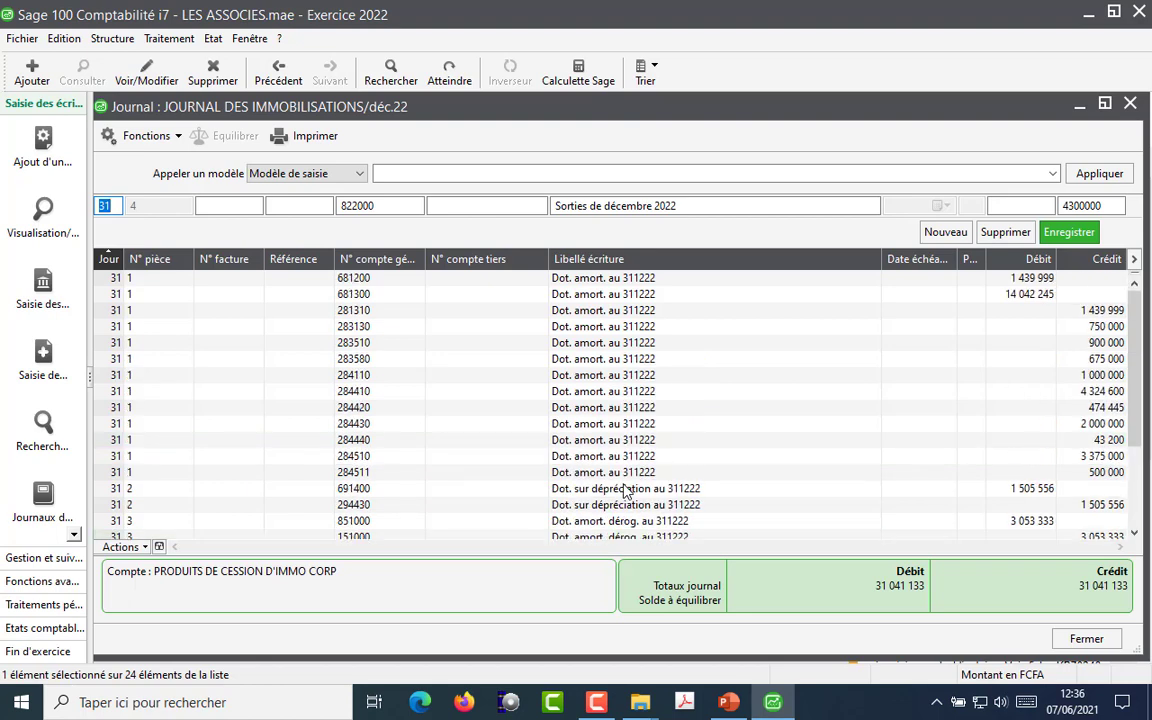
pyautogui.scroll(-3, 627, 490)
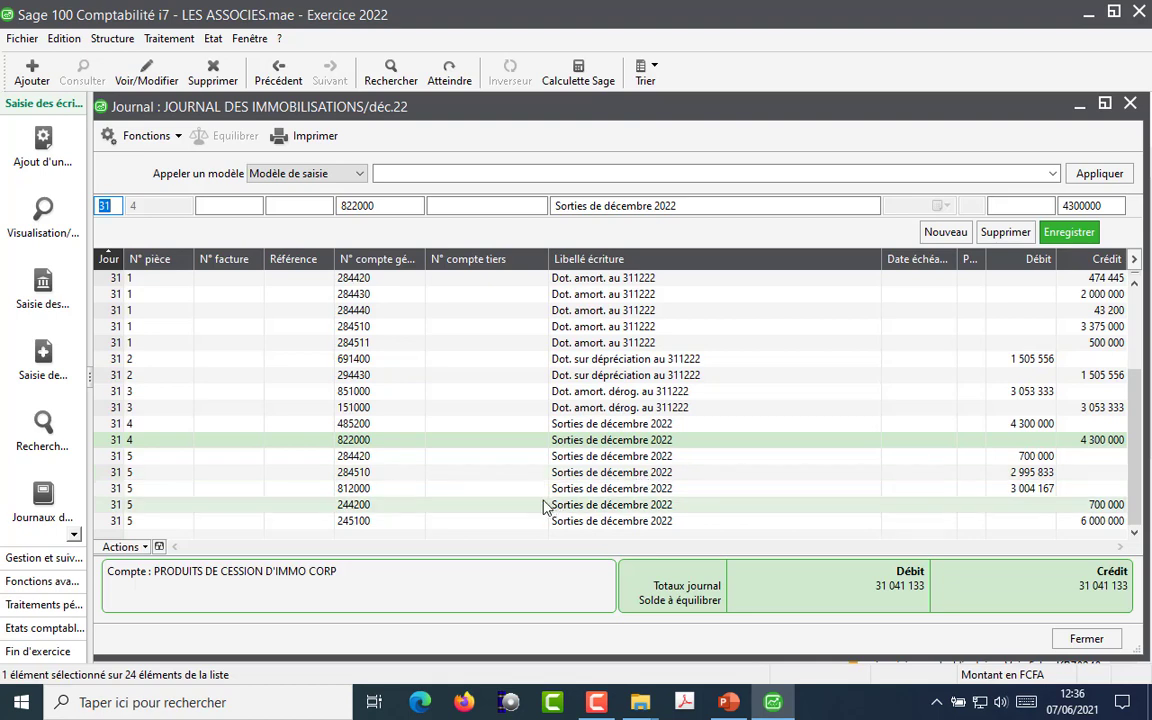
pyautogui.click(357, 505)
pyautogui.click(350, 489)
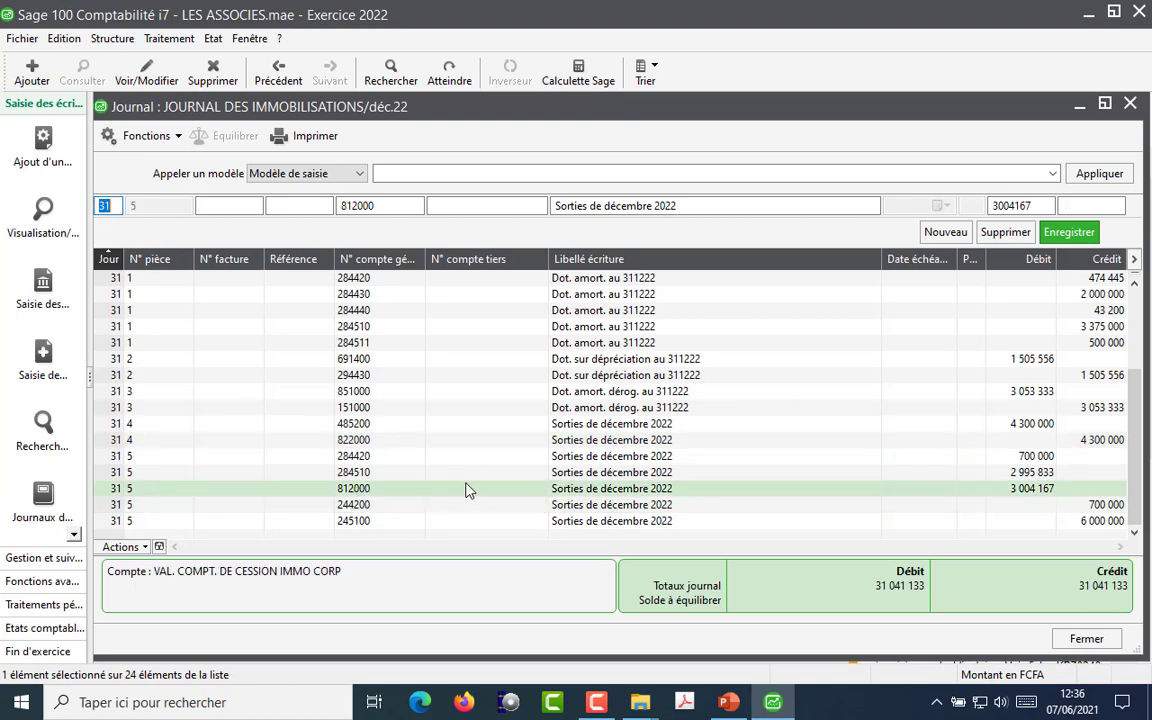
pyautogui.scroll(3, 640, 502)
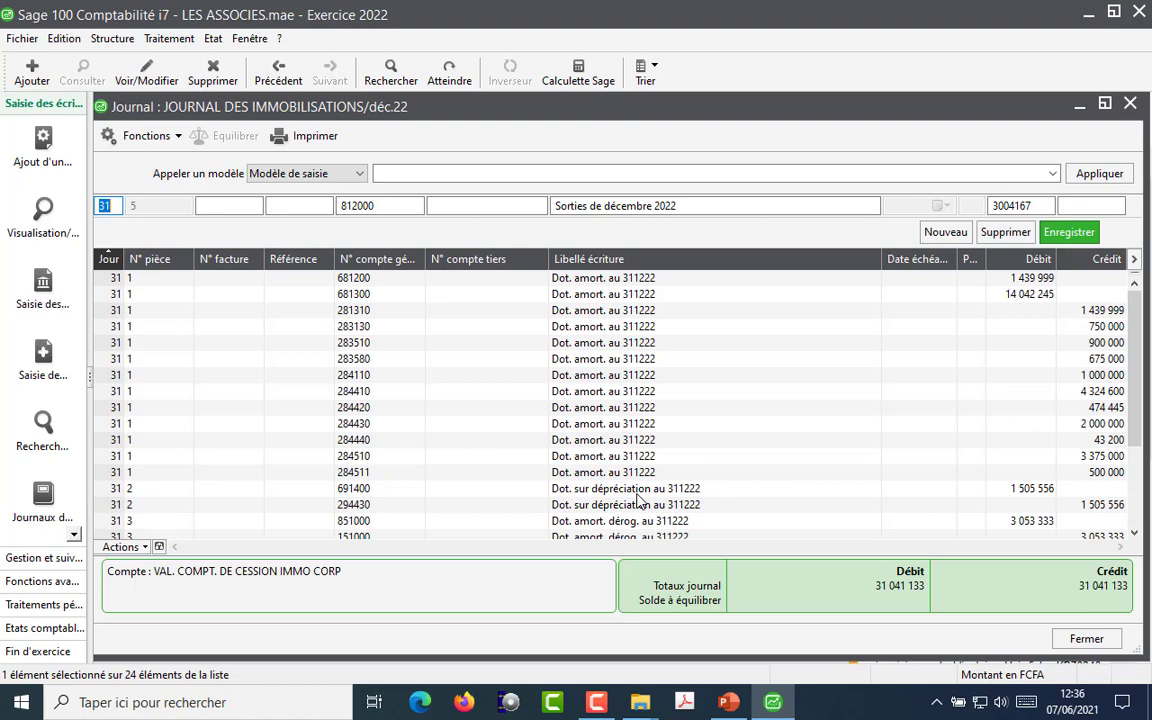
pyautogui.scroll(-3, 640, 502)
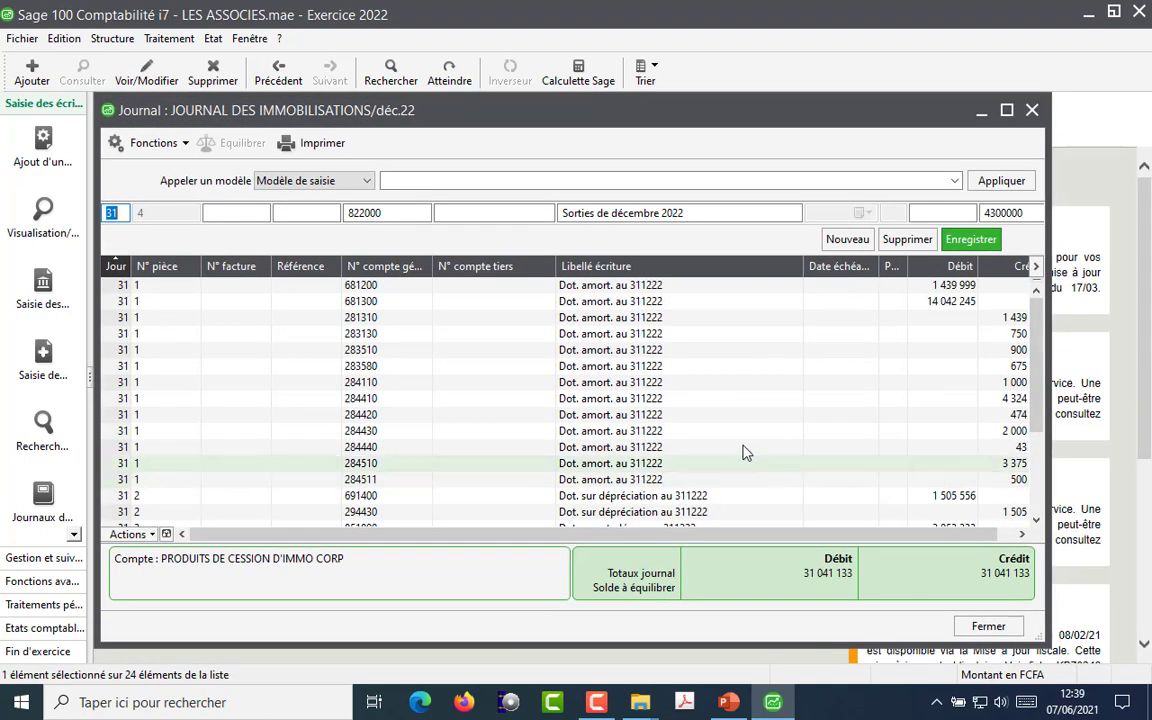
# Step: Delete all entries from the December 2022 fixed-asset journal, and close the journal and the journal list
pyautogui.rightClick(622, 368)
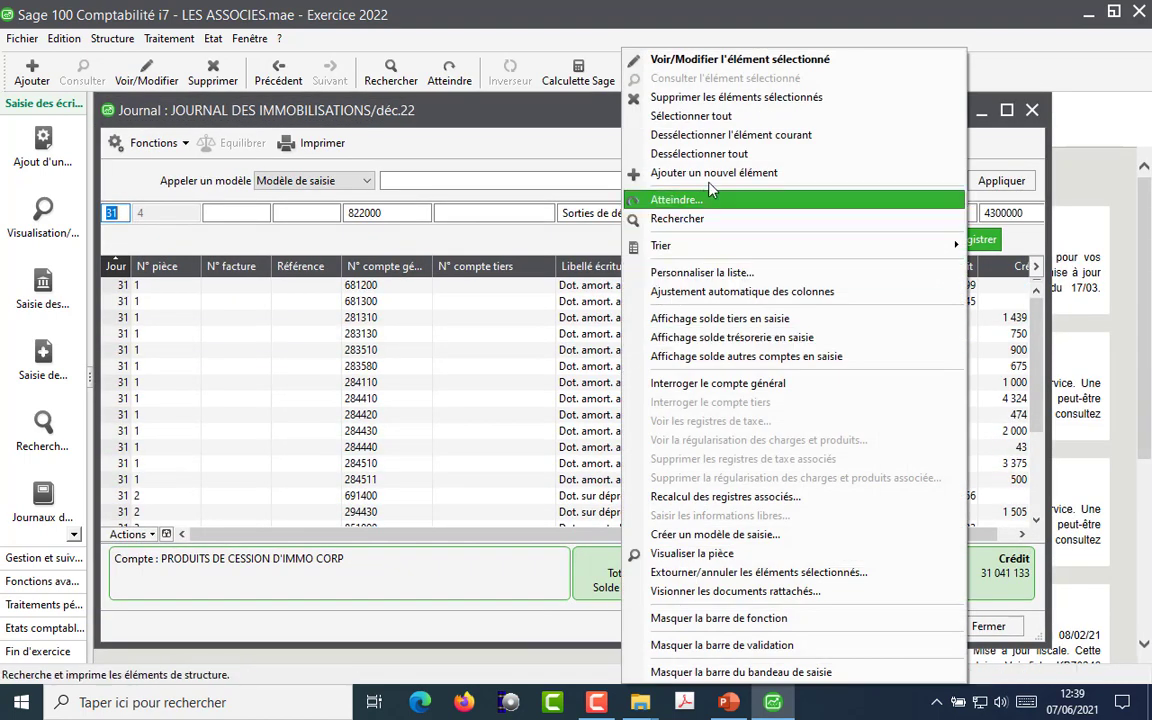
pyautogui.click(700, 116)
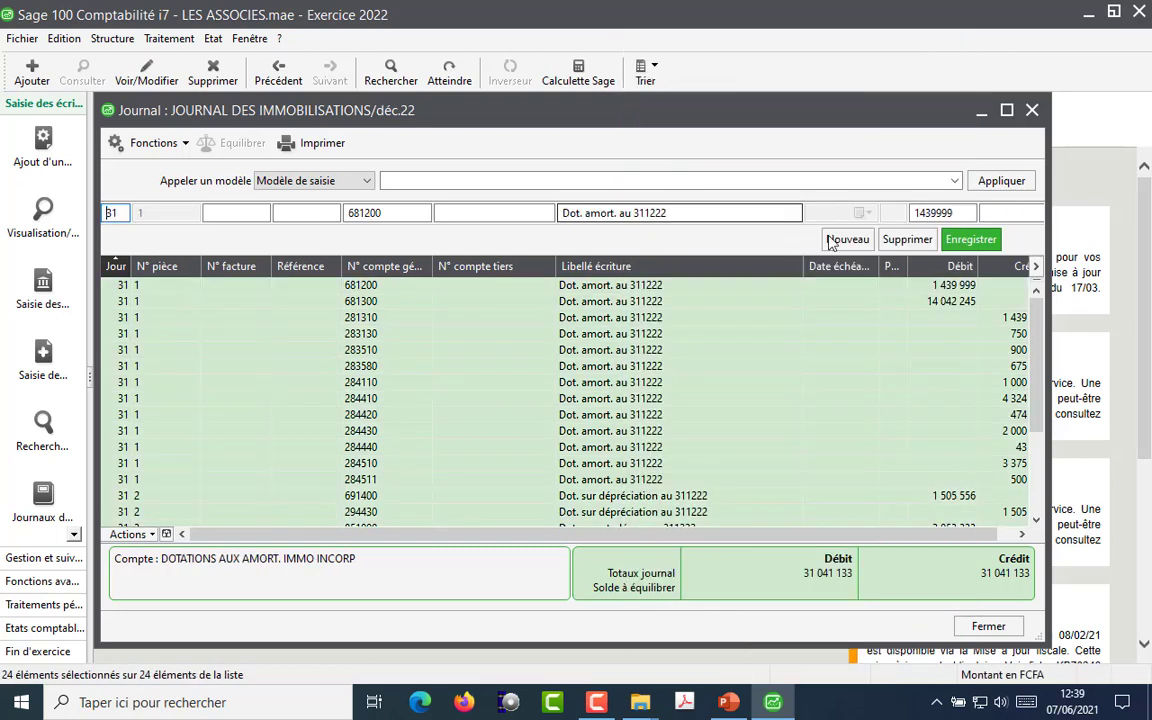
pyautogui.click(890, 240)
pyautogui.click(562, 414)
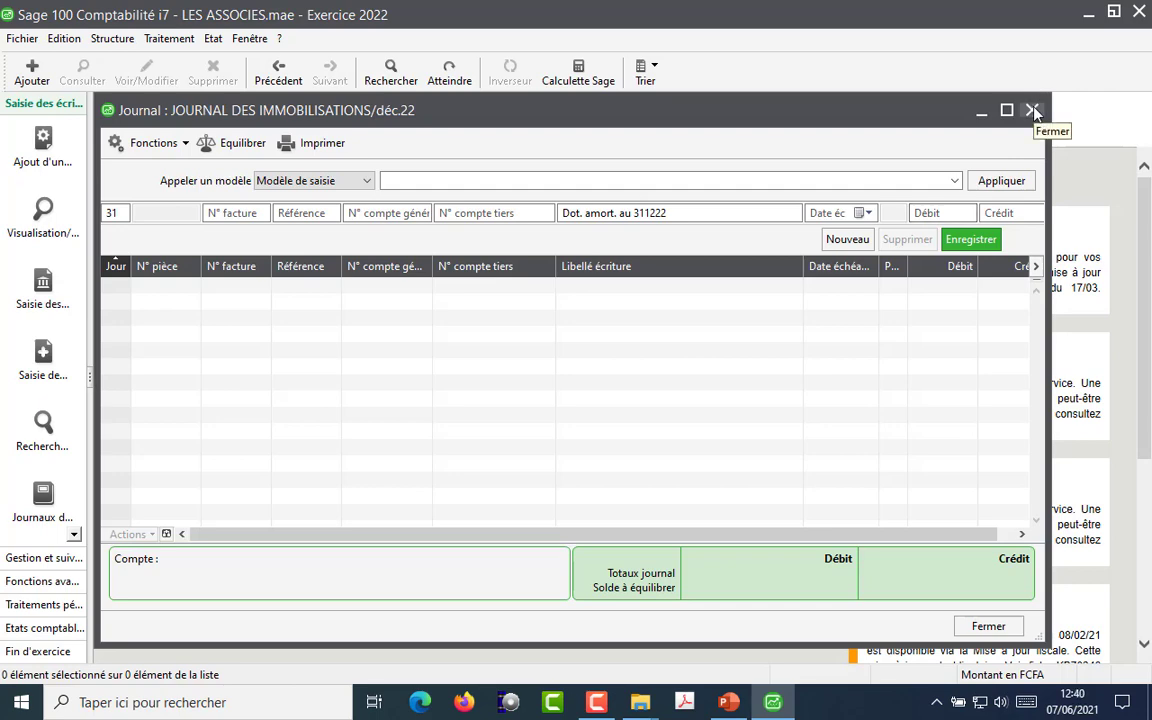
pyautogui.click(1034, 111)
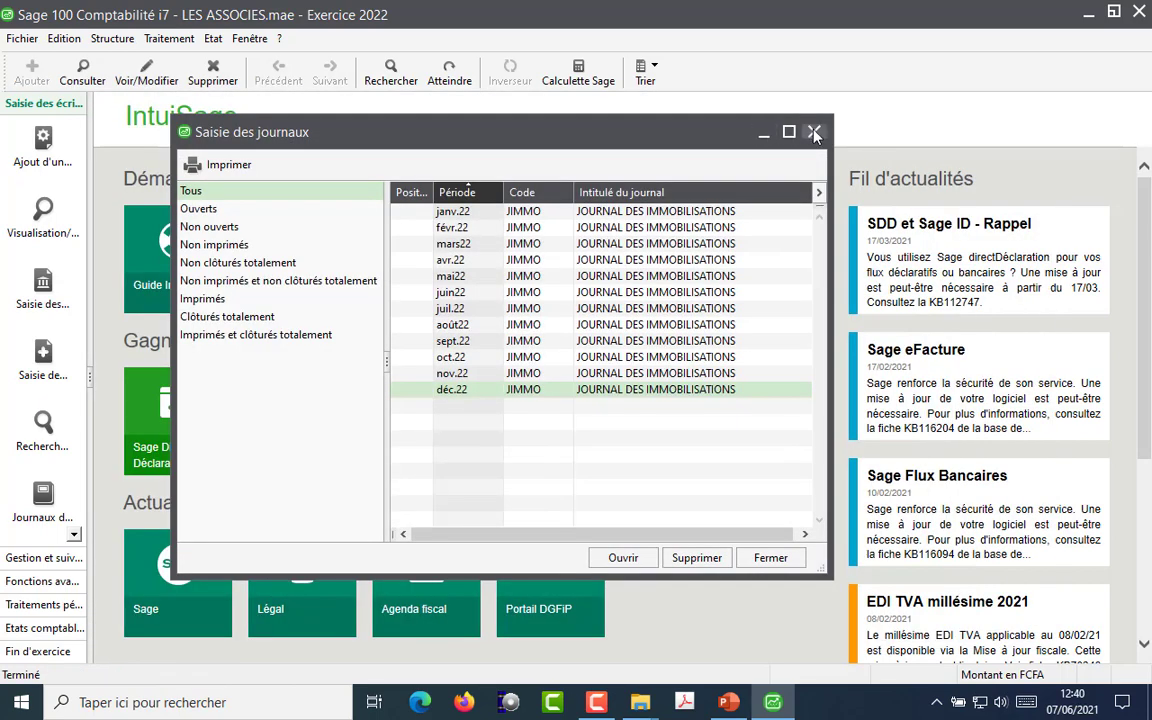
pyautogui.click(814, 134)
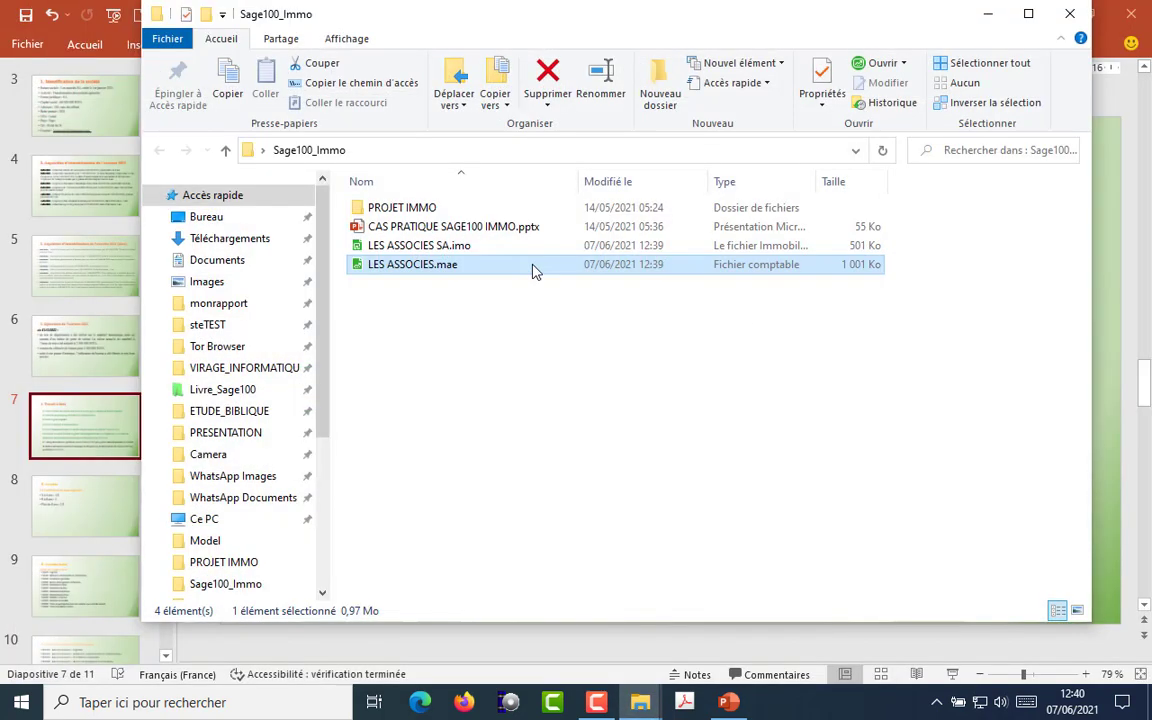
# Step: Reopen LES ASSOCIES SA.imo in Sage 100 Immobilisations as administrator and run the 2022 accounting update with the transfer set to Tout
pyautogui.doubleClick(437, 246)
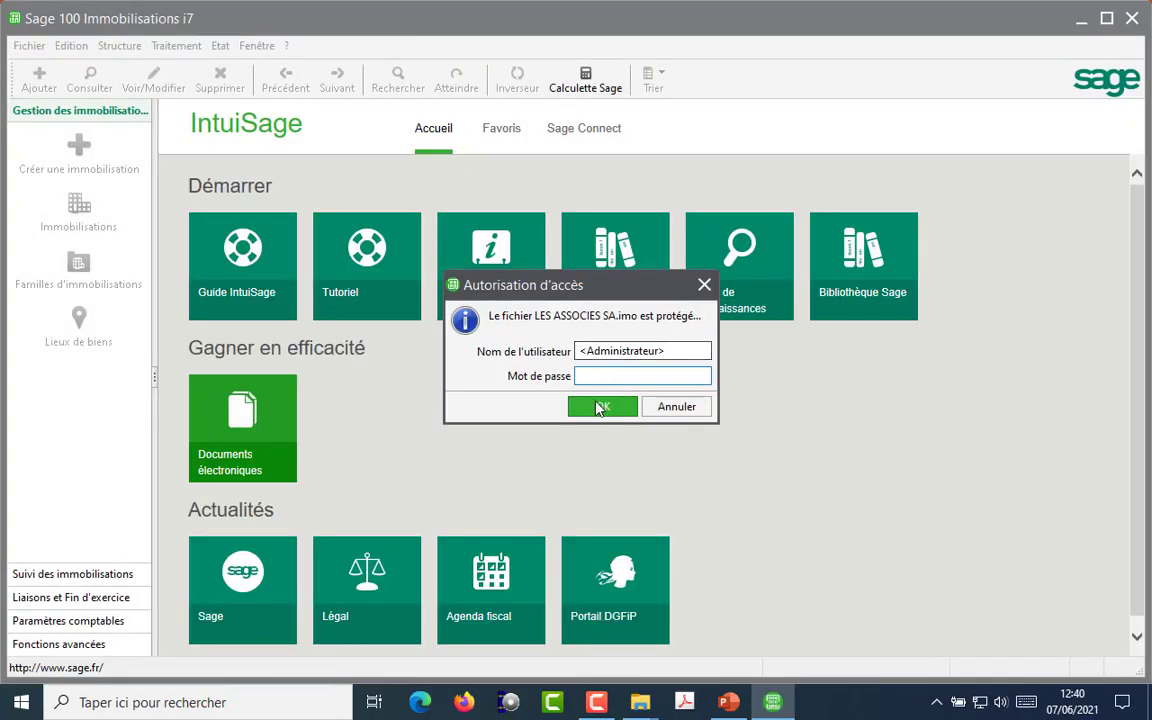
pyautogui.click(596, 408)
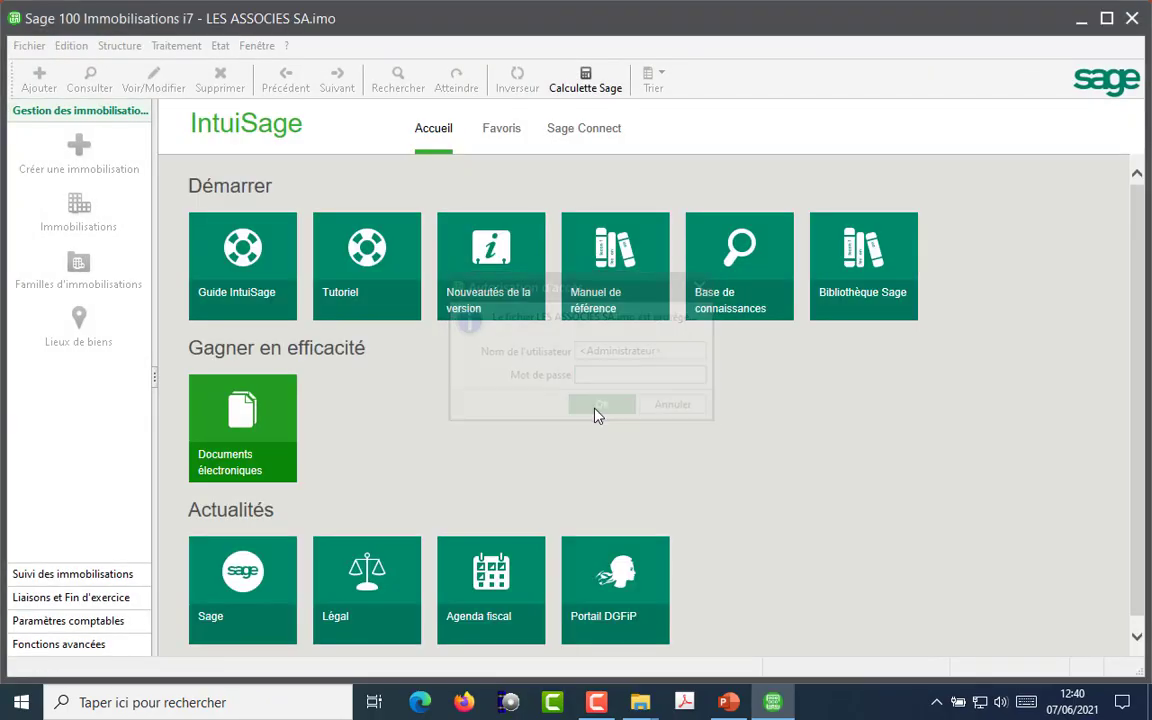
pyautogui.click(180, 47)
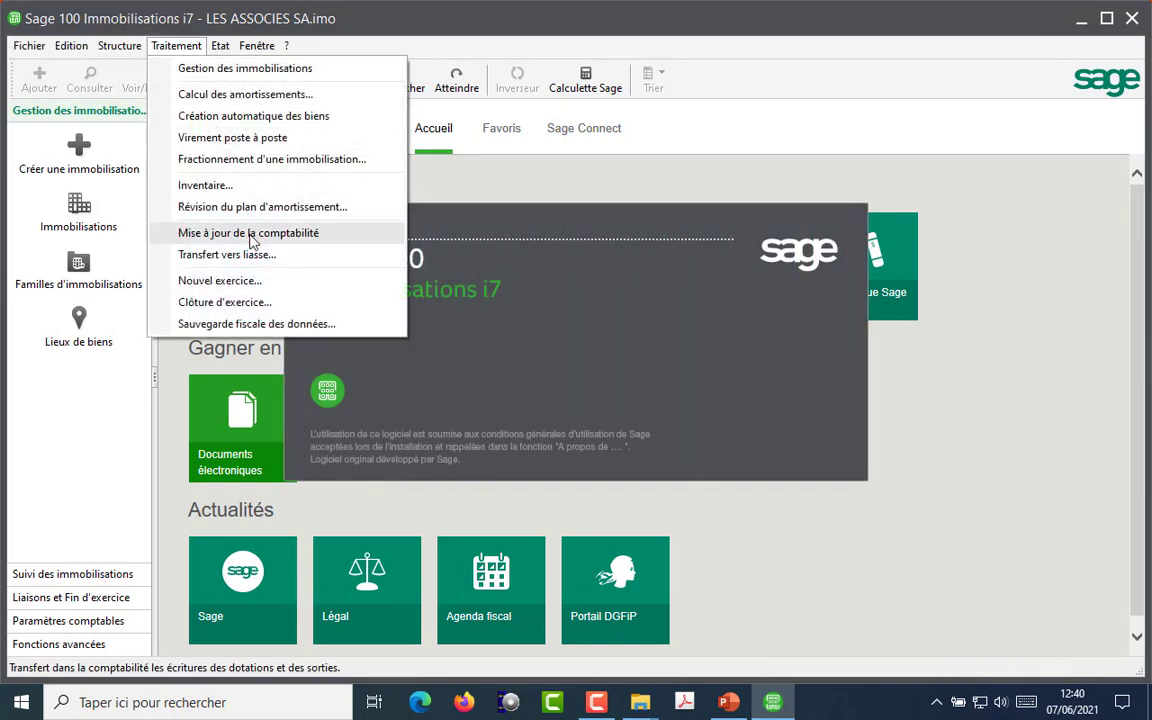
pyautogui.click(250, 233)
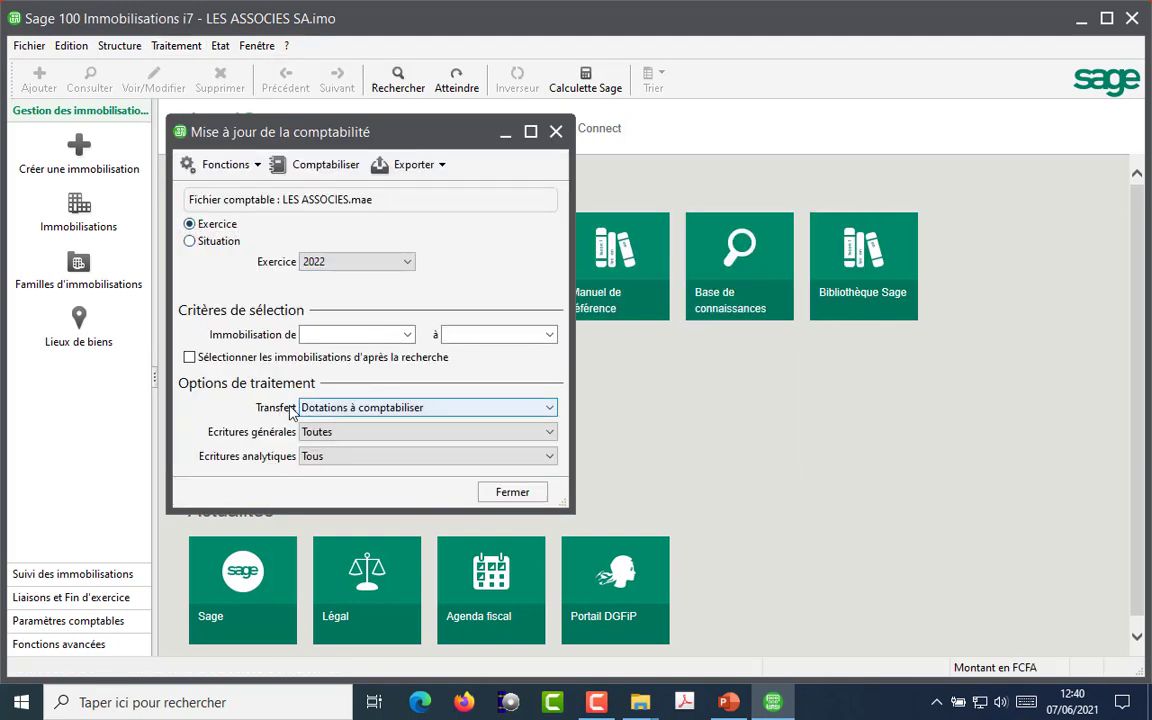
pyautogui.click(415, 410)
pyautogui.click(337, 447)
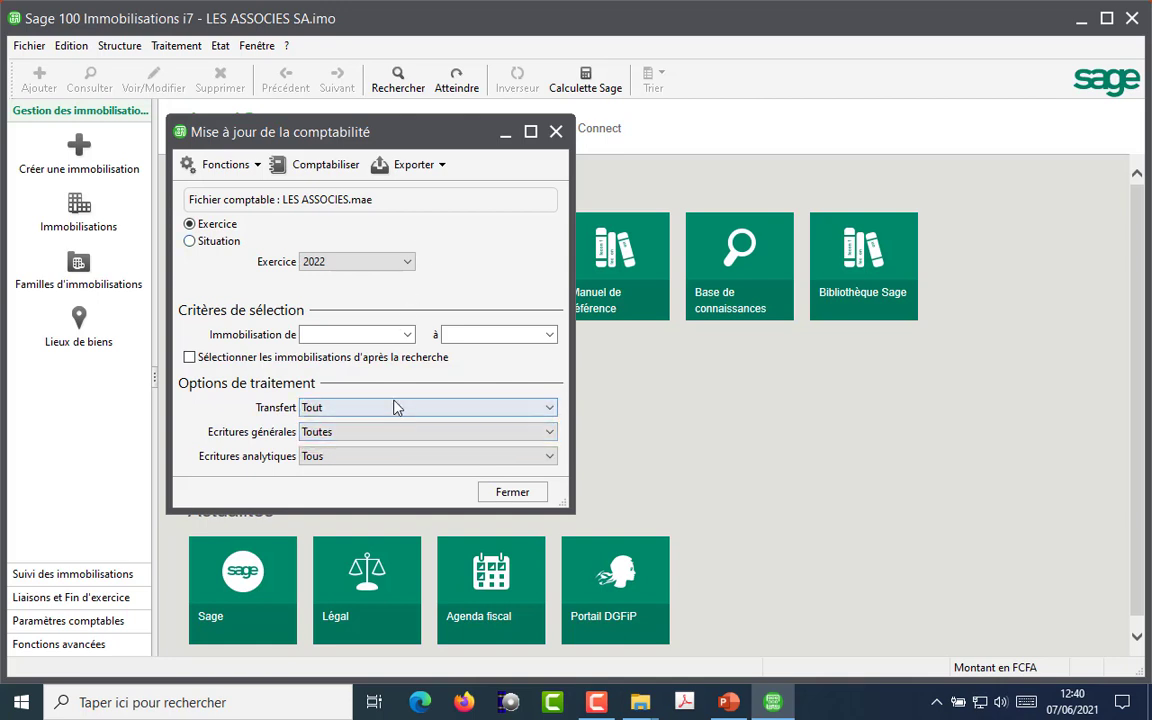
pyautogui.click(322, 167)
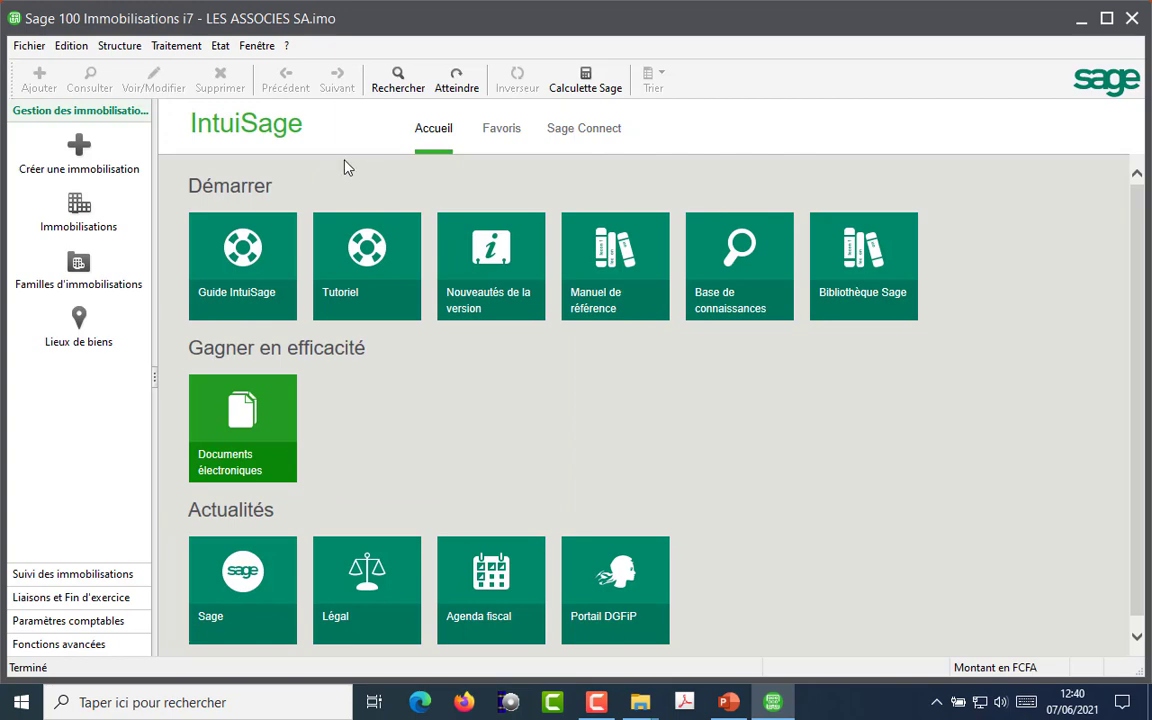
# Step: Close Sage 100 Immobilisations and reopen LES ASSOCIES.mae from the Sage100_Immo folder in Sage 100 Comptabilité as administrator
pyautogui.click(1132, 20)
pyautogui.click(433, 268)
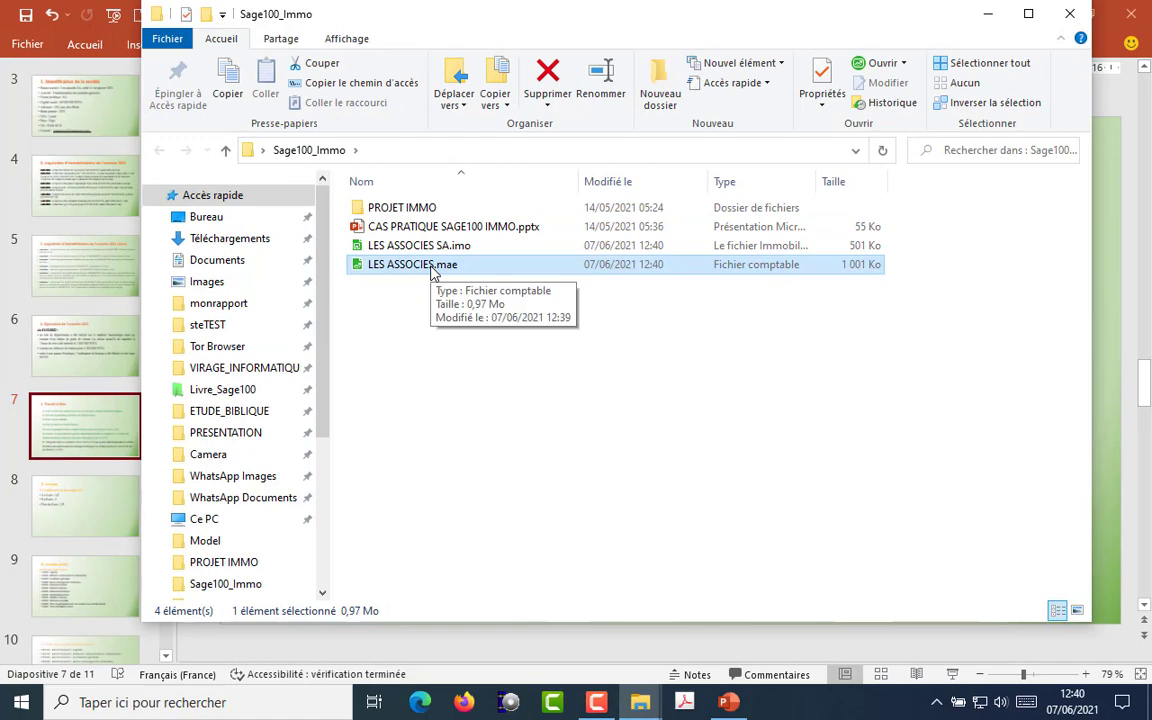
pyautogui.doubleClick(433, 266)
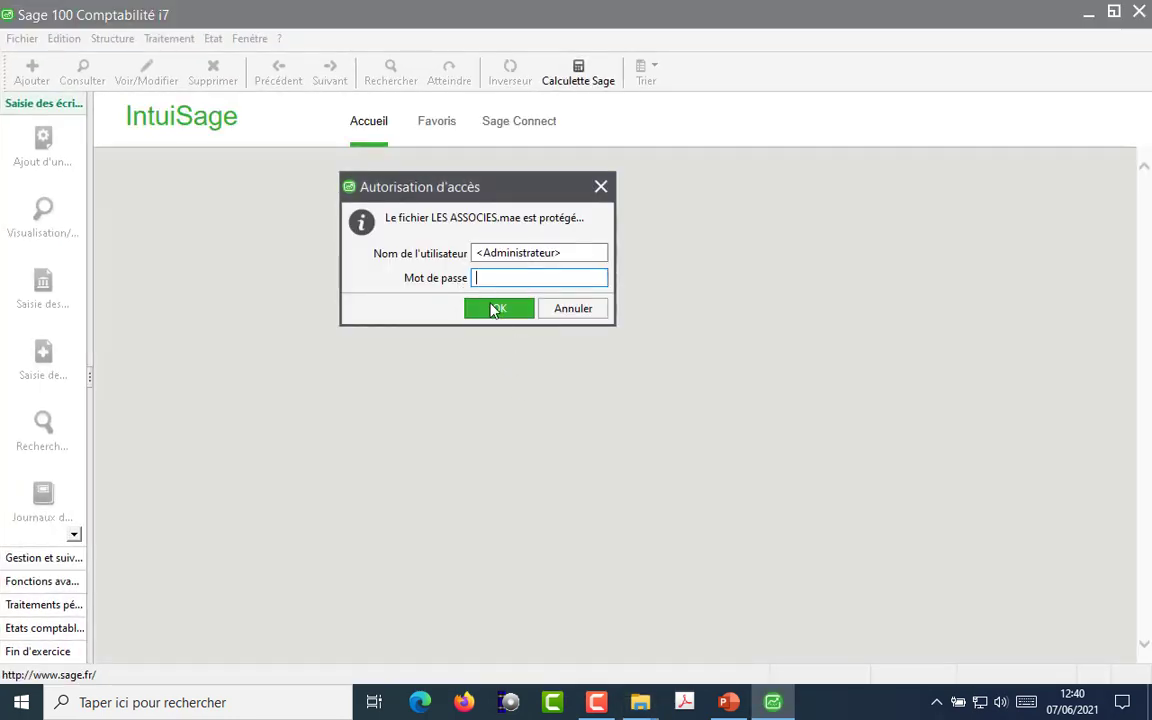
pyautogui.click(492, 310)
pyautogui.click(172, 40)
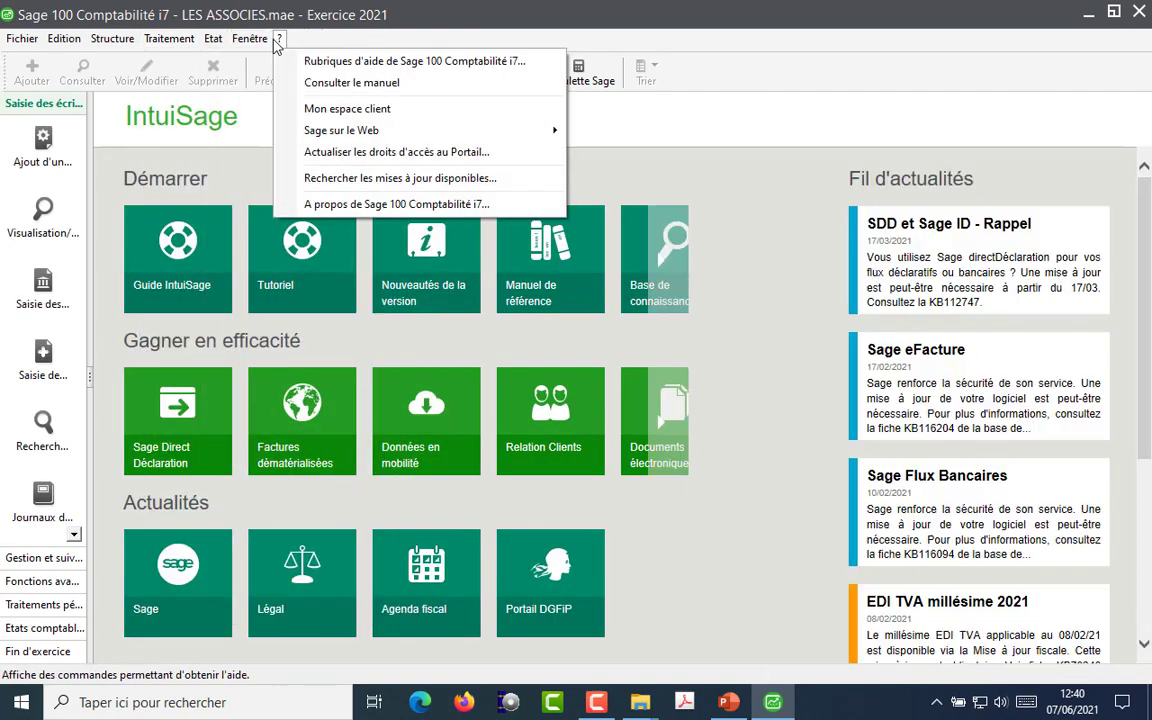
# Step: Switch the working fiscal year to 2022 and open the December 2022 fixed-asset journal (JIMMO)
pyautogui.moveTo(250, 40)
pyautogui.click(280, 320)
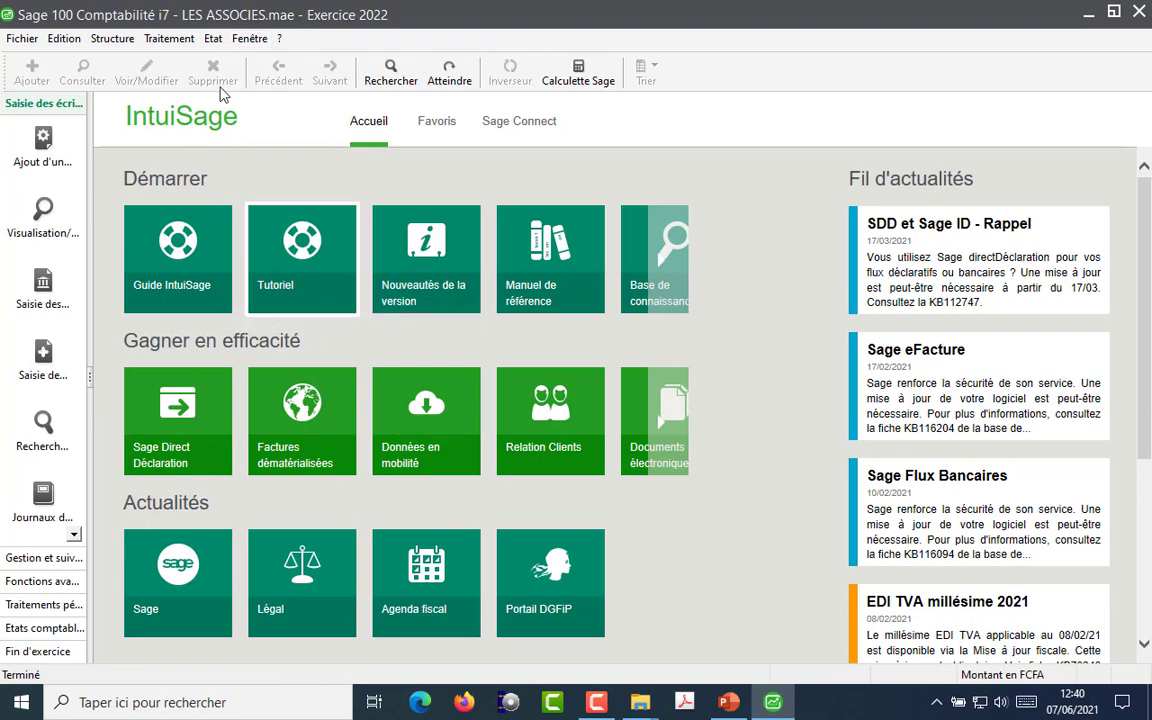
pyautogui.click(184, 41)
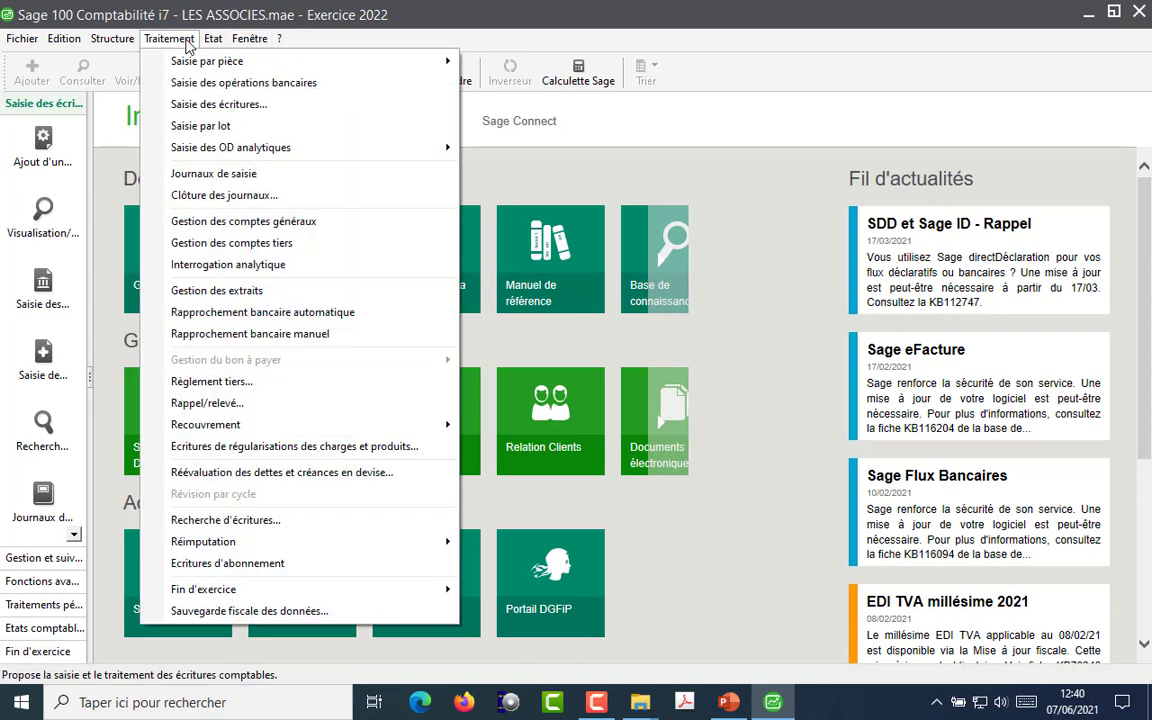
pyautogui.click(213, 174)
pyautogui.doubleClick(455, 388)
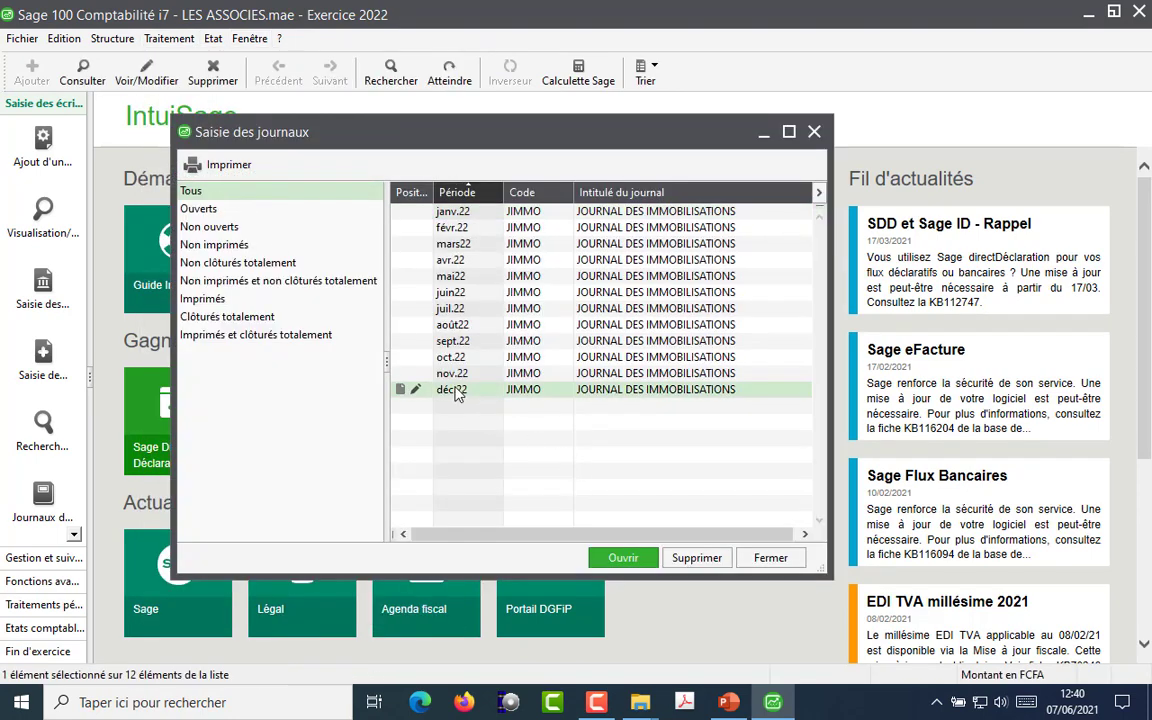
# Step: Examine the reposted depreciation entries, including the impairment accounts 691400 and 294430 and the derogatory depreciation accounts 851000 and 151000
pyautogui.scroll(3, 455, 383)
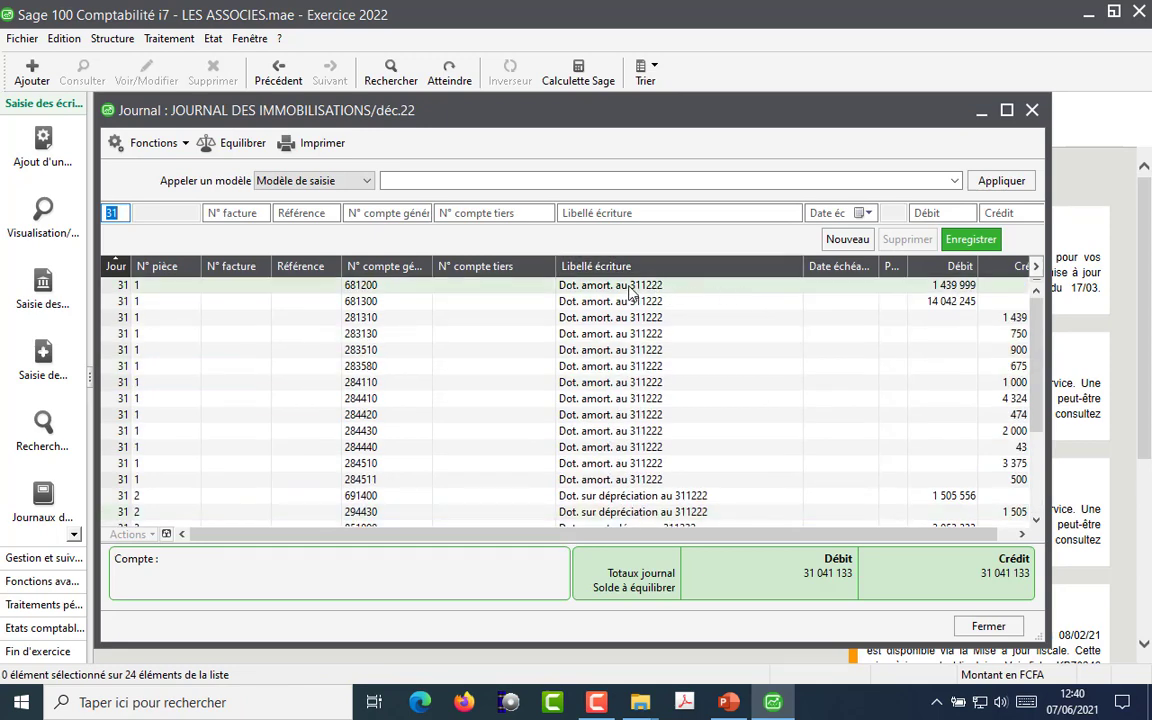
pyautogui.scroll(-1, 640, 450)
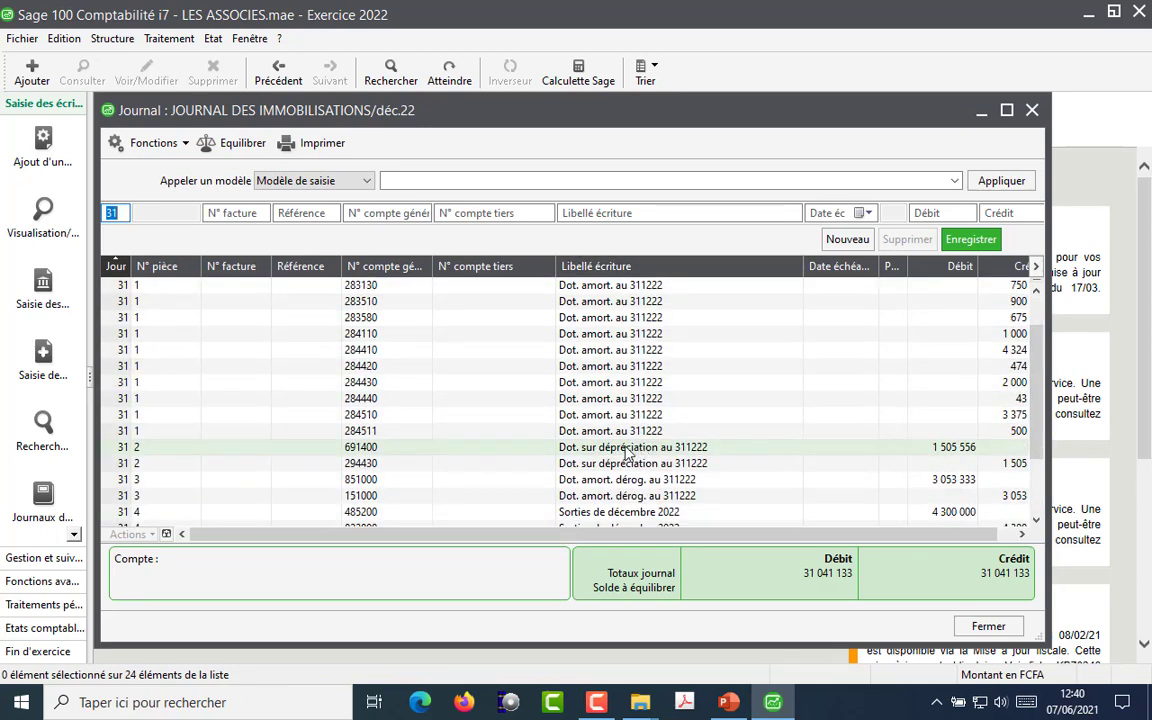
pyautogui.click(626, 450)
pyautogui.click(600, 463)
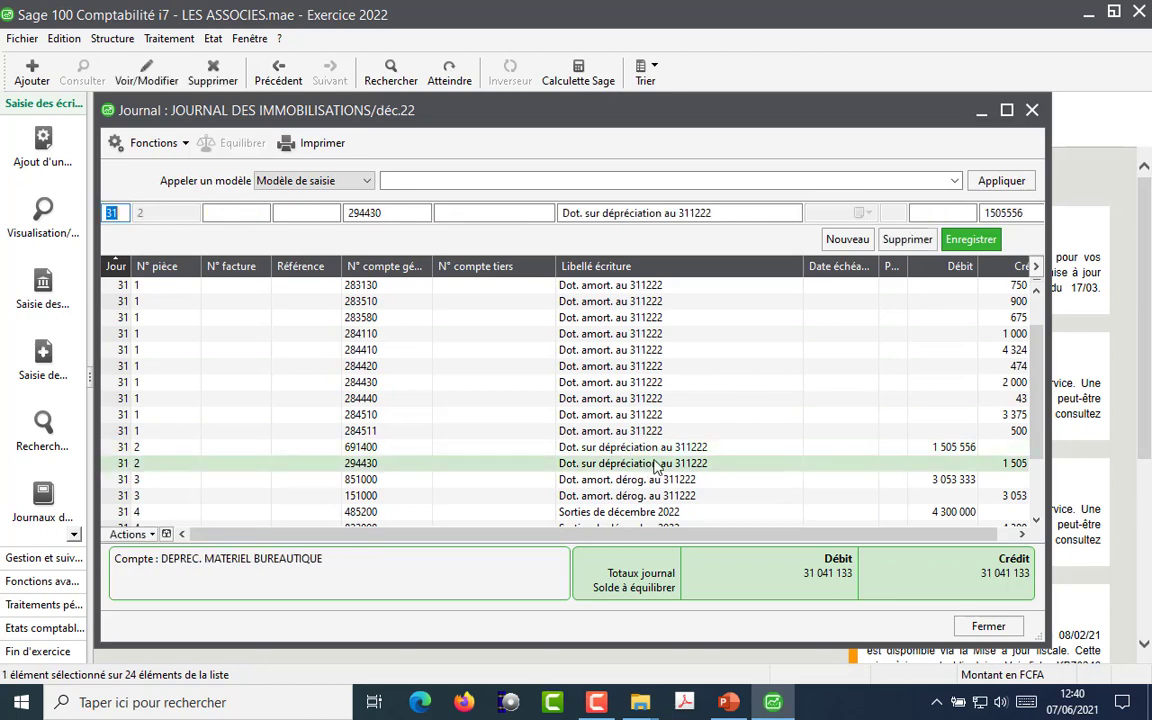
pyautogui.scroll(-1, 655, 470)
pyautogui.click(626, 432)
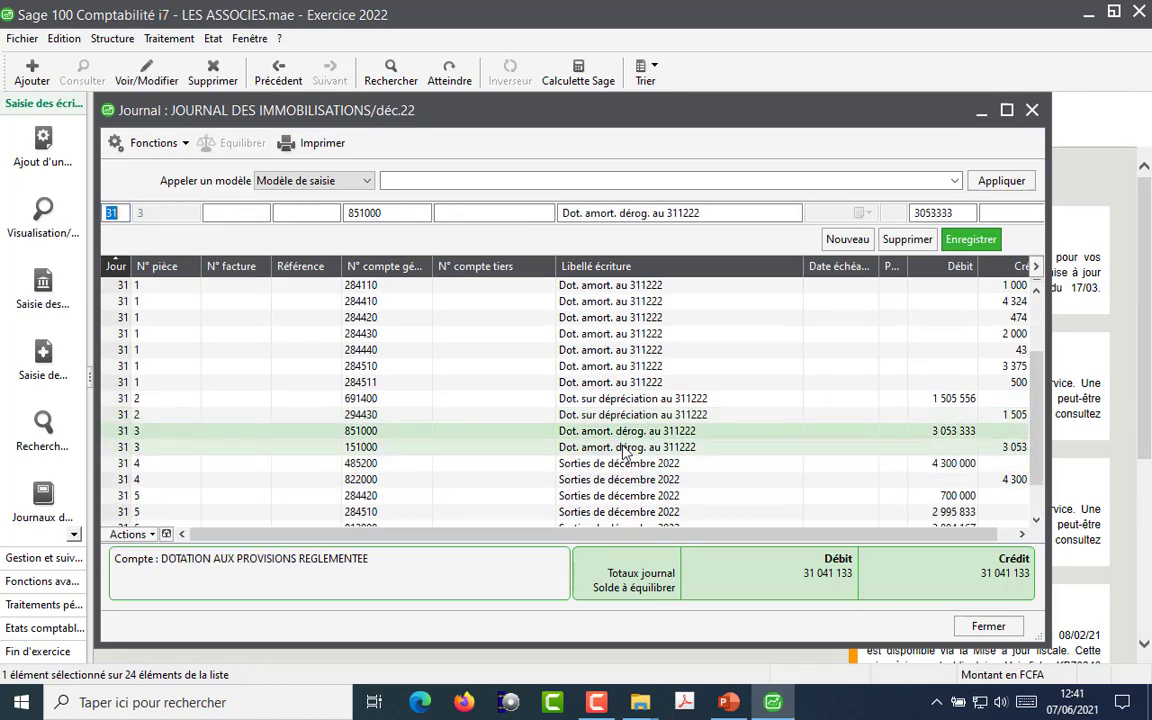
pyautogui.click(626, 449)
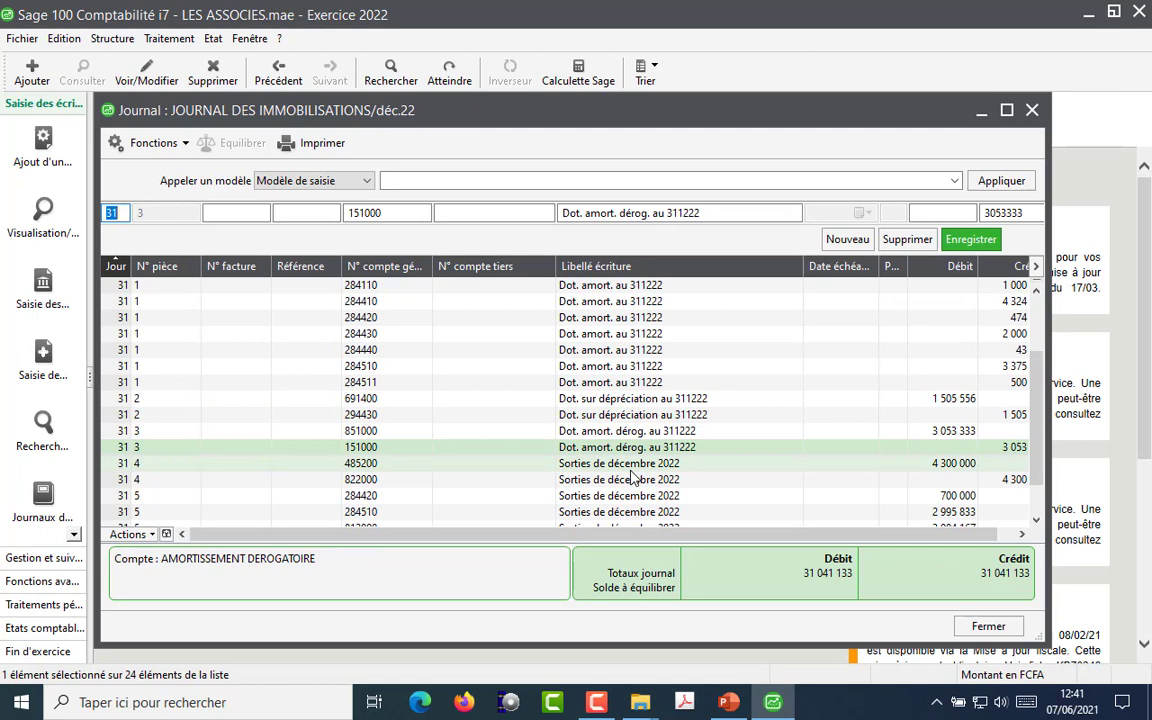
# Step: Examine the December 2022 disposal entries in pièces 4 and 5, comparing accounts 485200 and 822000, and close the journal
pyautogui.click(638, 466)
pyautogui.click(500, 480)
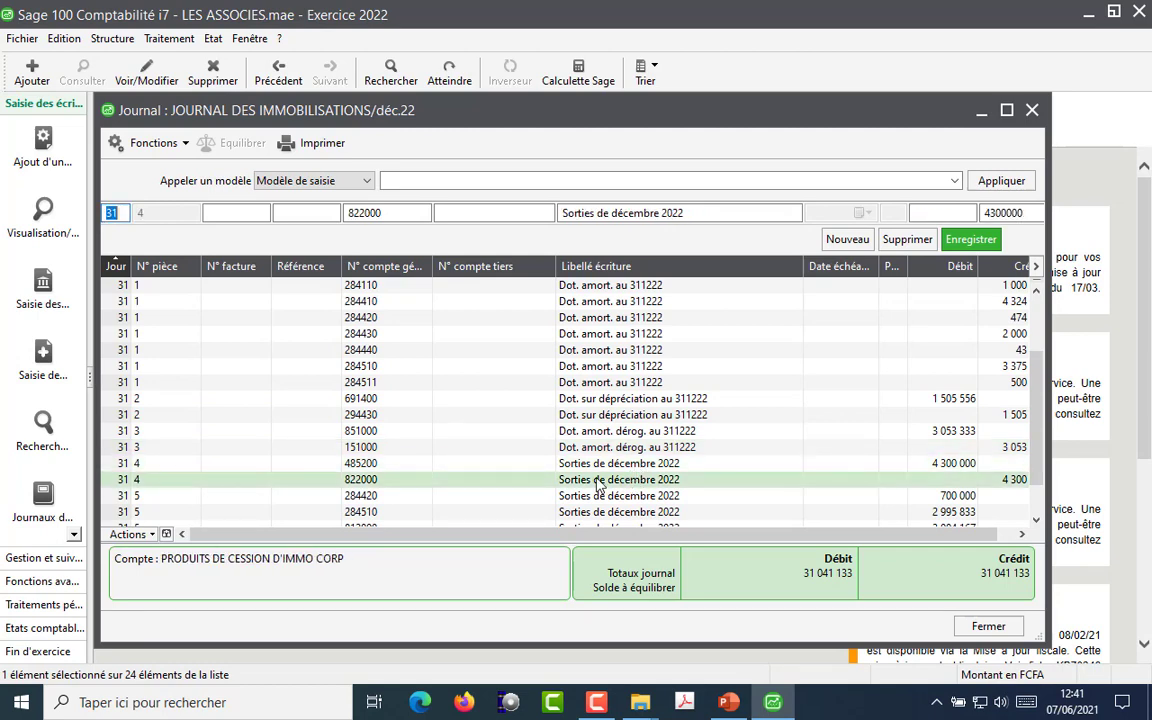
pyautogui.scroll(-3, 598, 440)
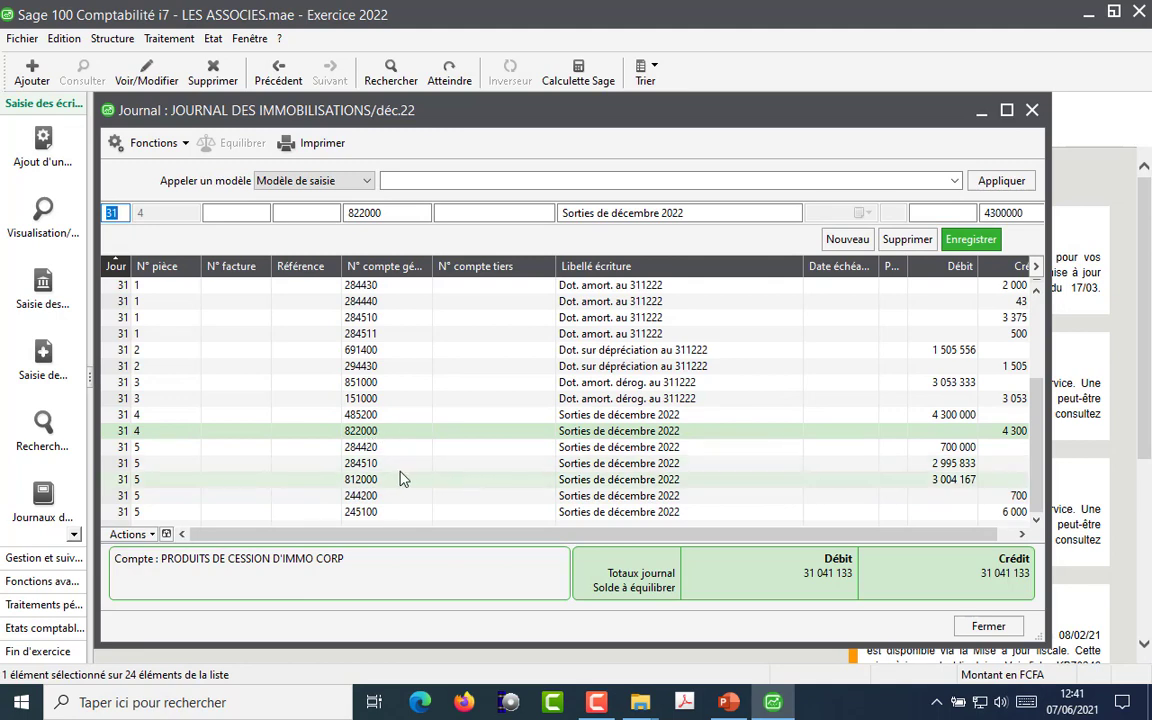
pyautogui.click(910, 450)
pyautogui.click(948, 414)
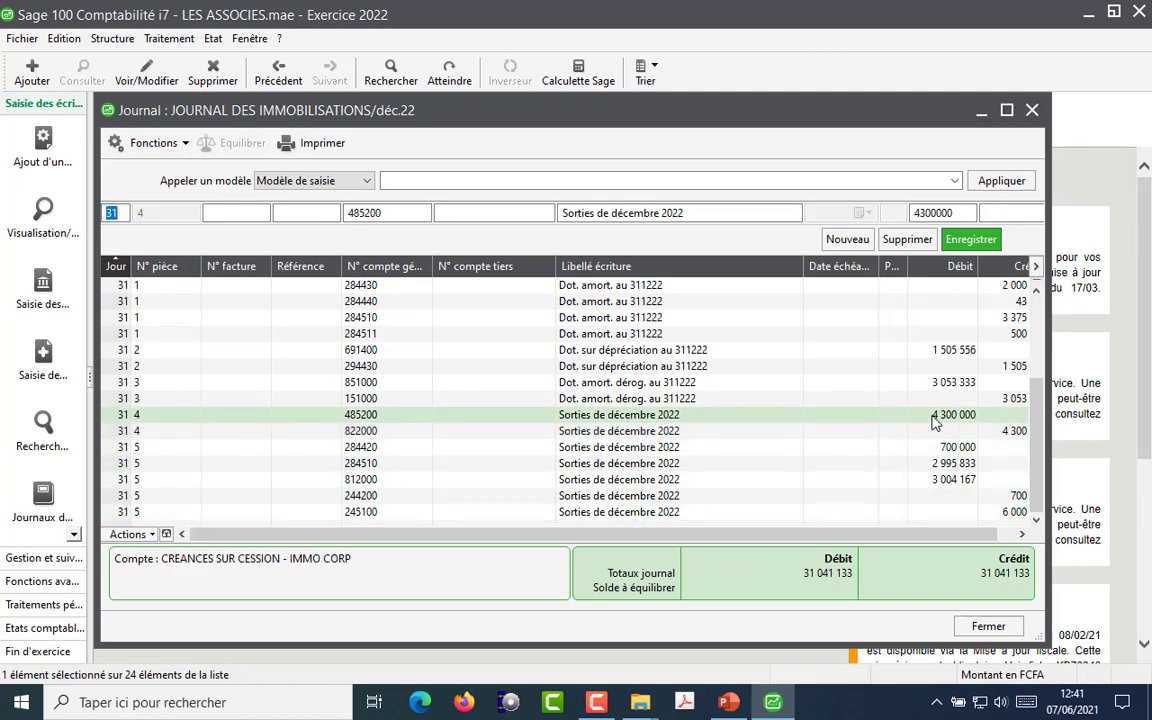
pyautogui.click(643, 431)
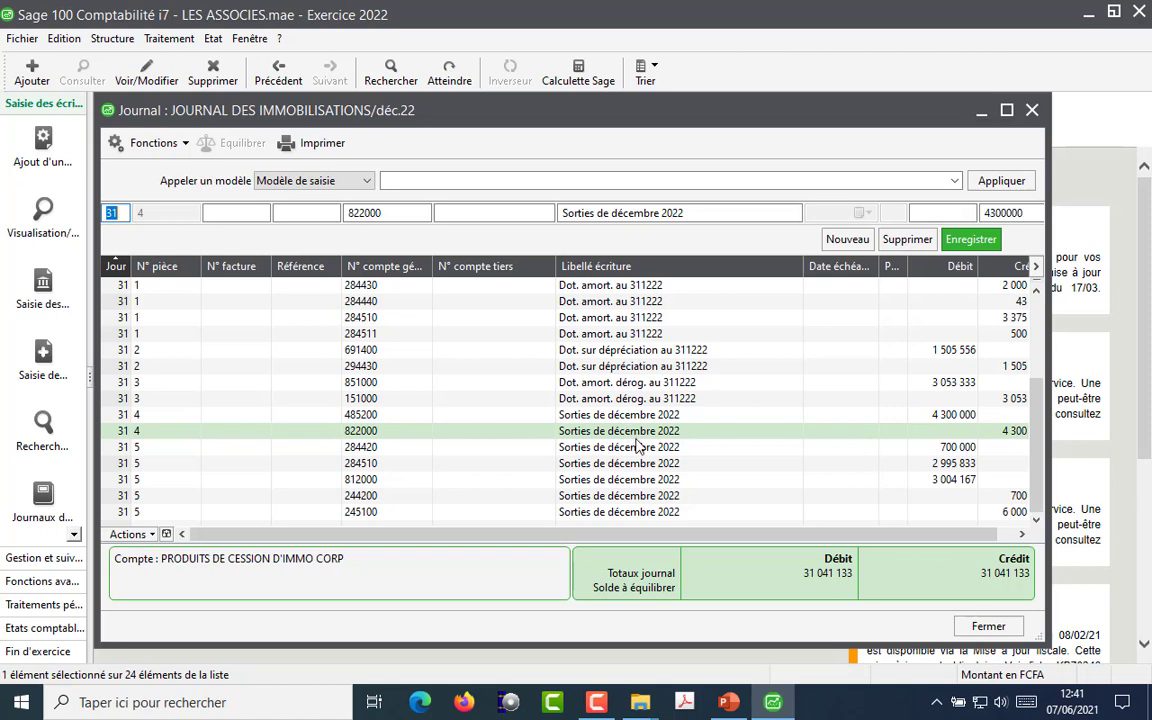
pyautogui.click(1031, 110)
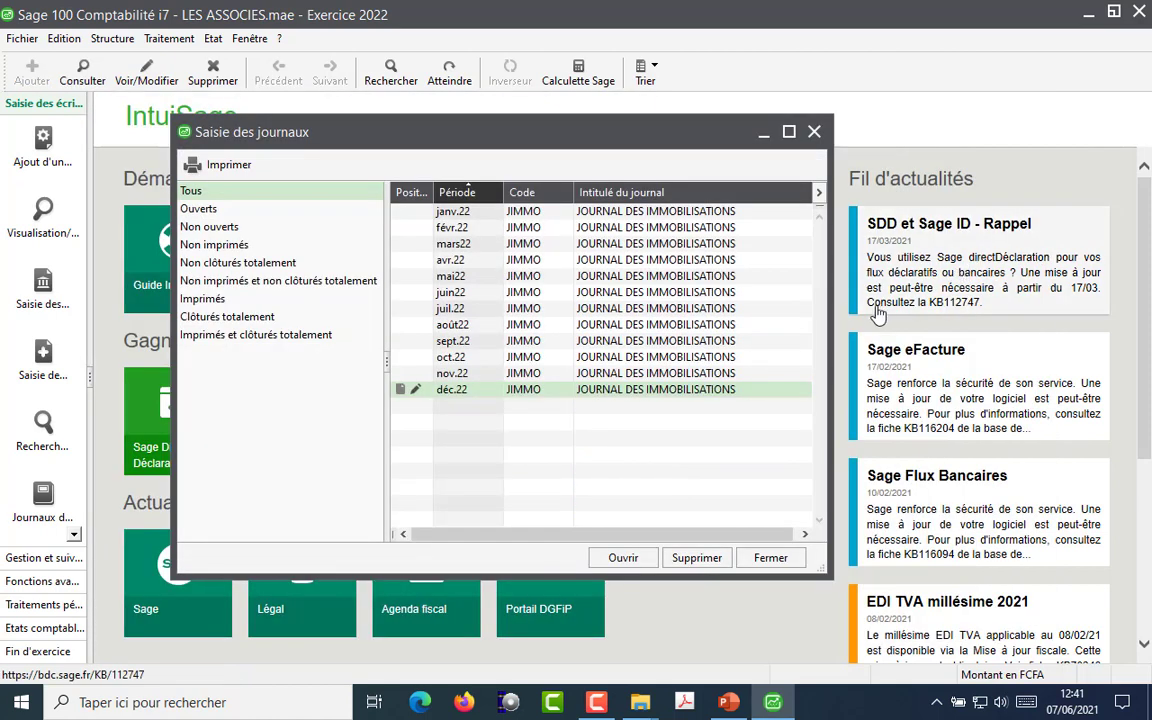